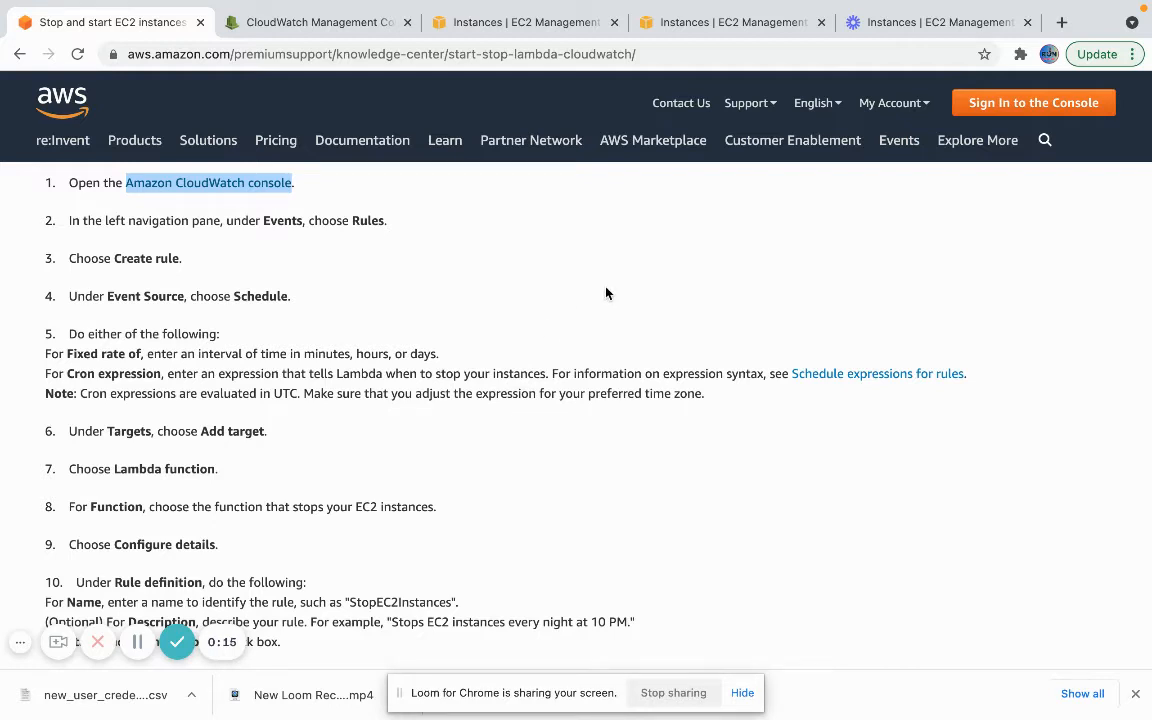
- Review the AWS article on stopping and starting EC2 instances with Lambda, from the CloudWatch Events rules section back to its title
scroll(606, 292, up, 2)
scroll(606, 292, up, 6)
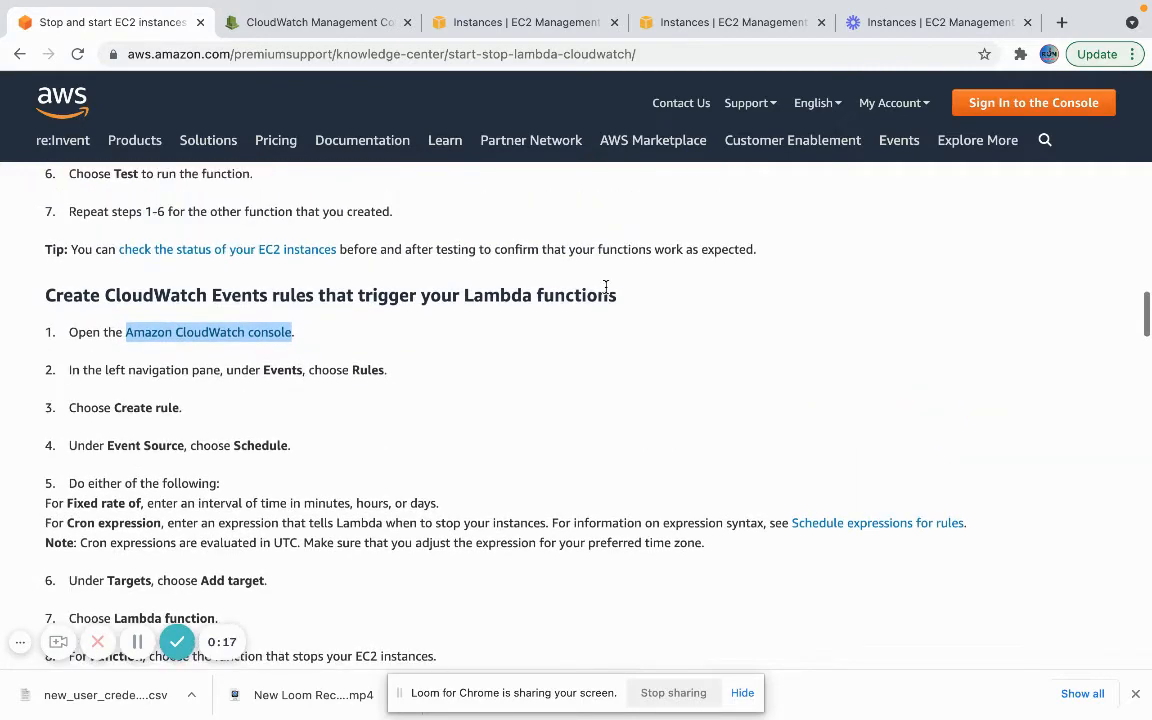
scroll(606, 292, up, 9)
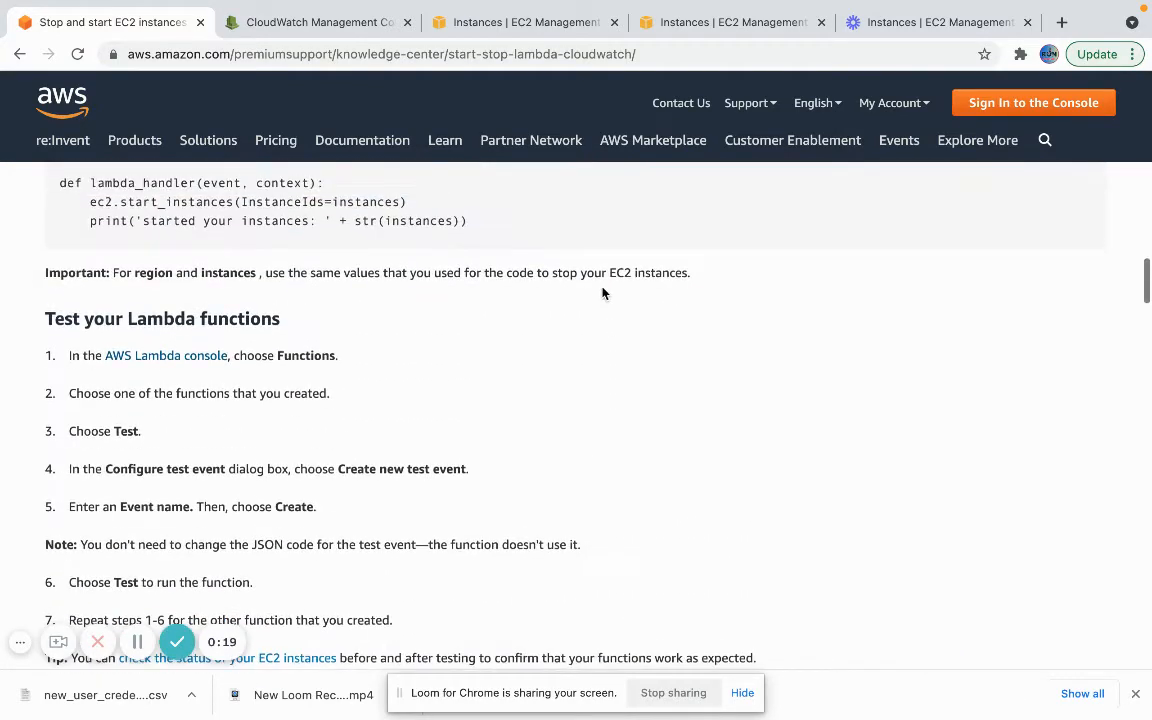
scroll(568, 292, up, 5)
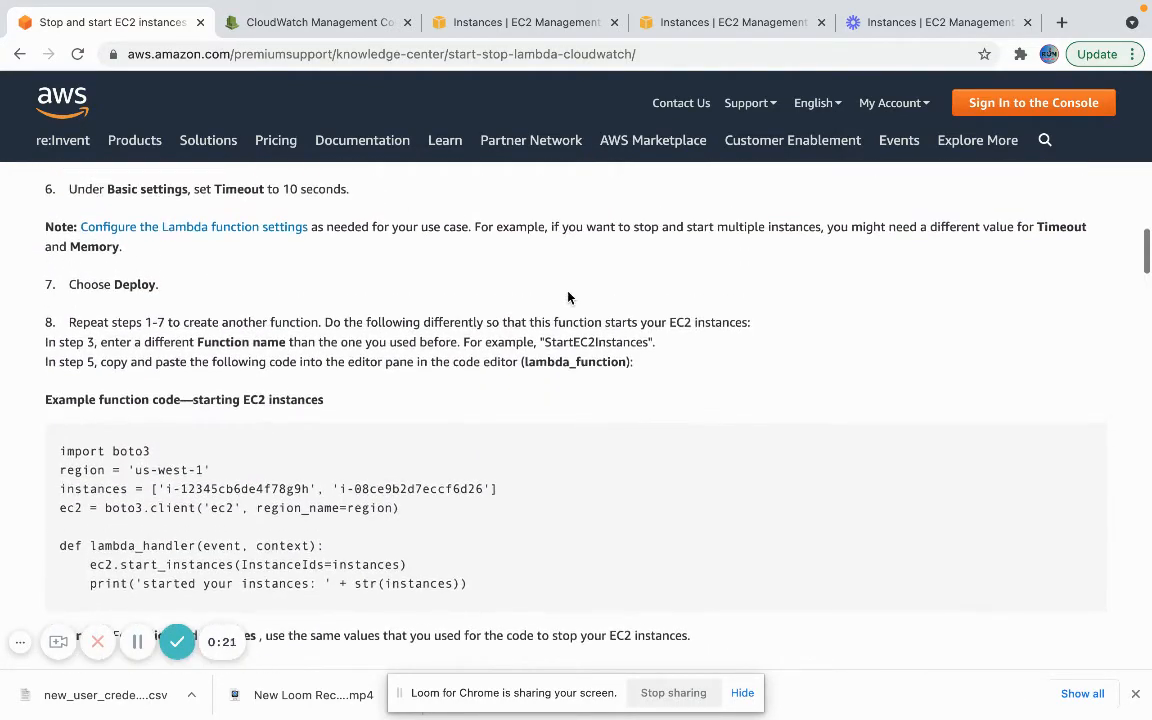
scroll(568, 297, up, 20)
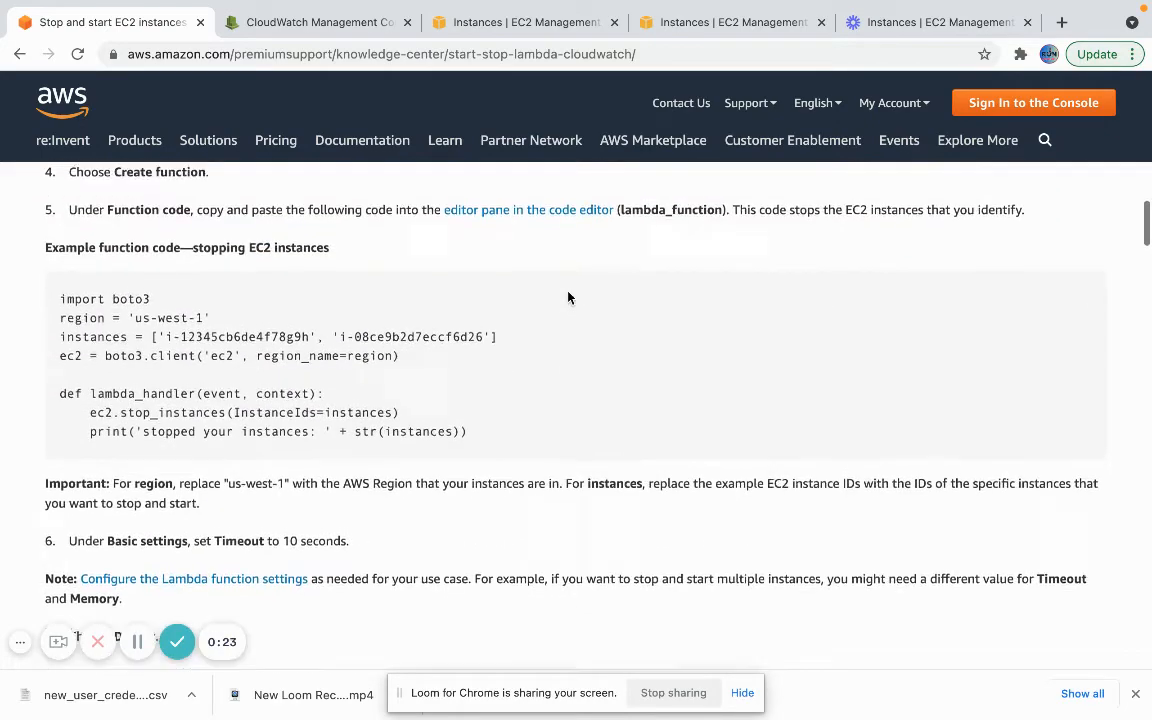
scroll(568, 297, up, 5)
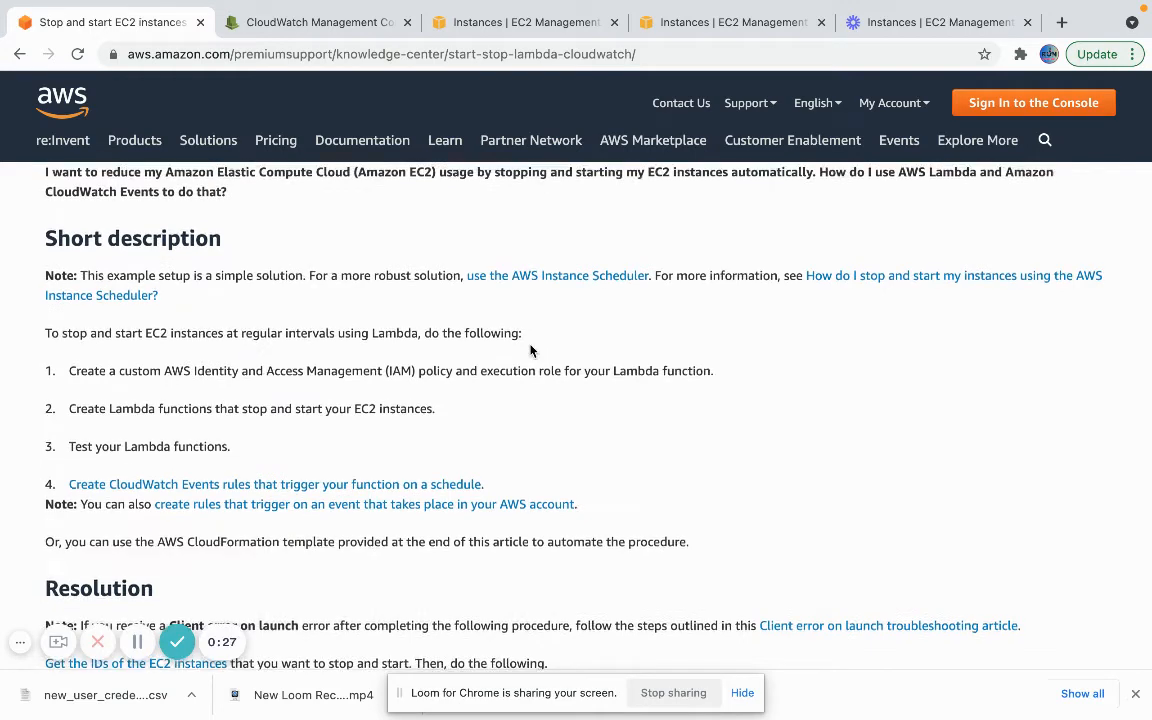
scroll(530, 347, up, 4)
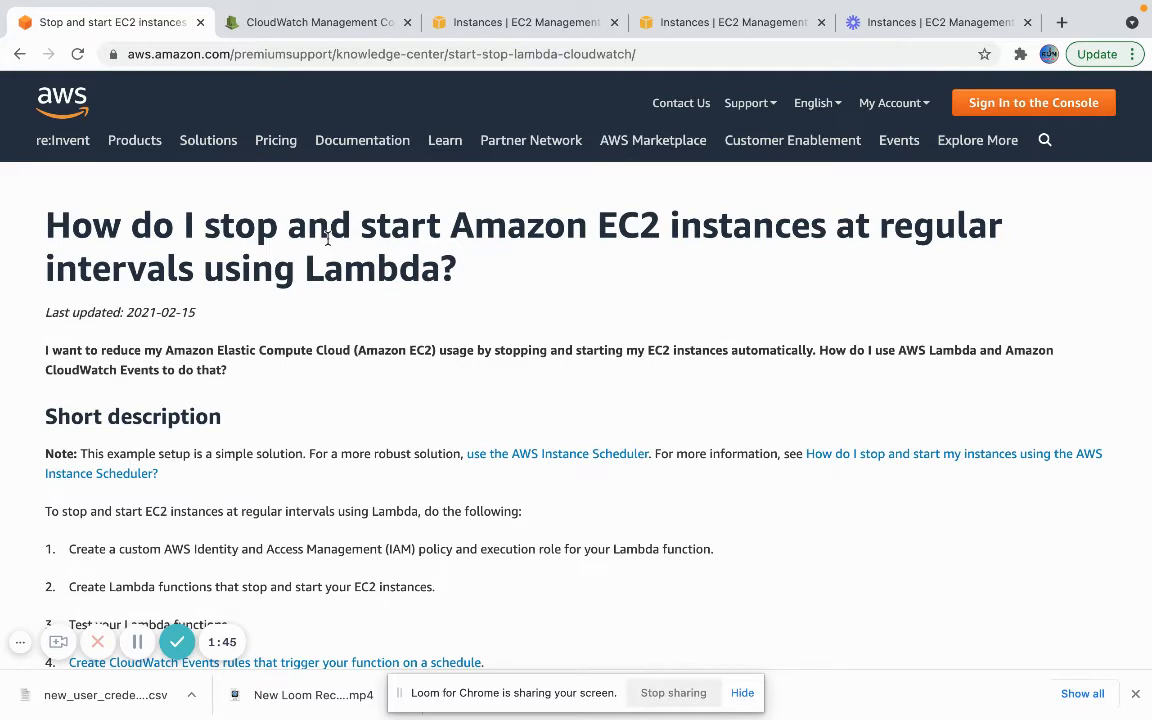
- Close the CloudWatch console page and return to the article's introduction
click(407, 22)
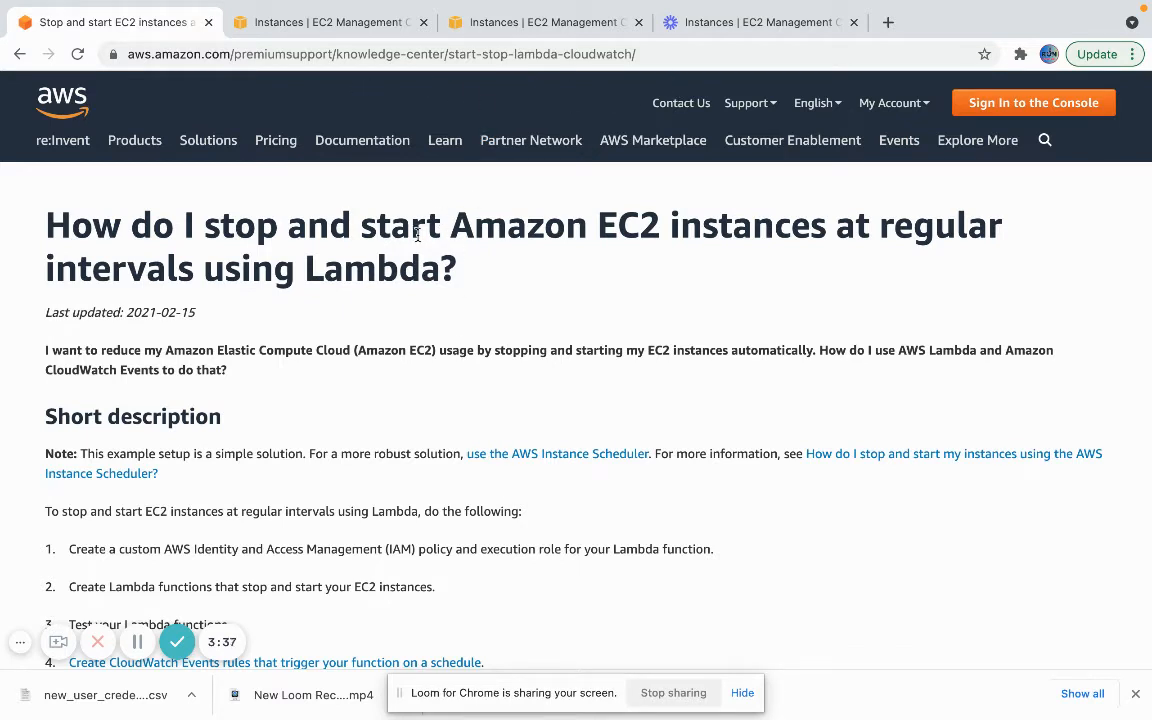
scroll(355, 365, down, 1)
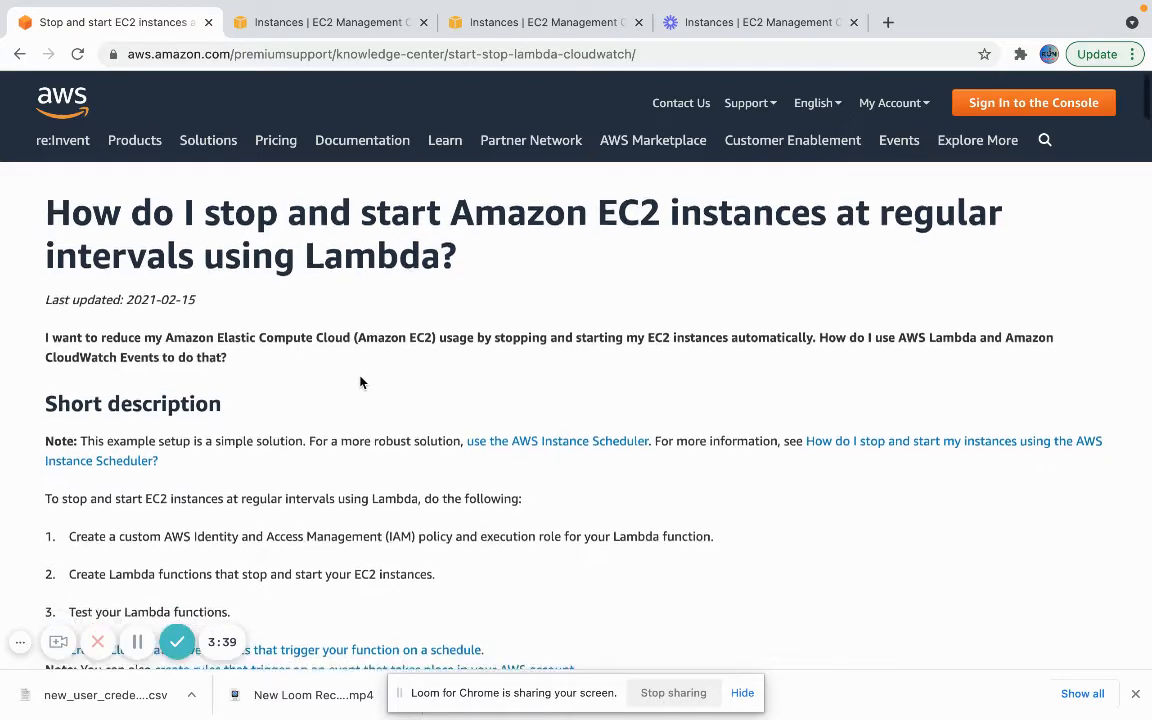
scroll(361, 382, up, 1)
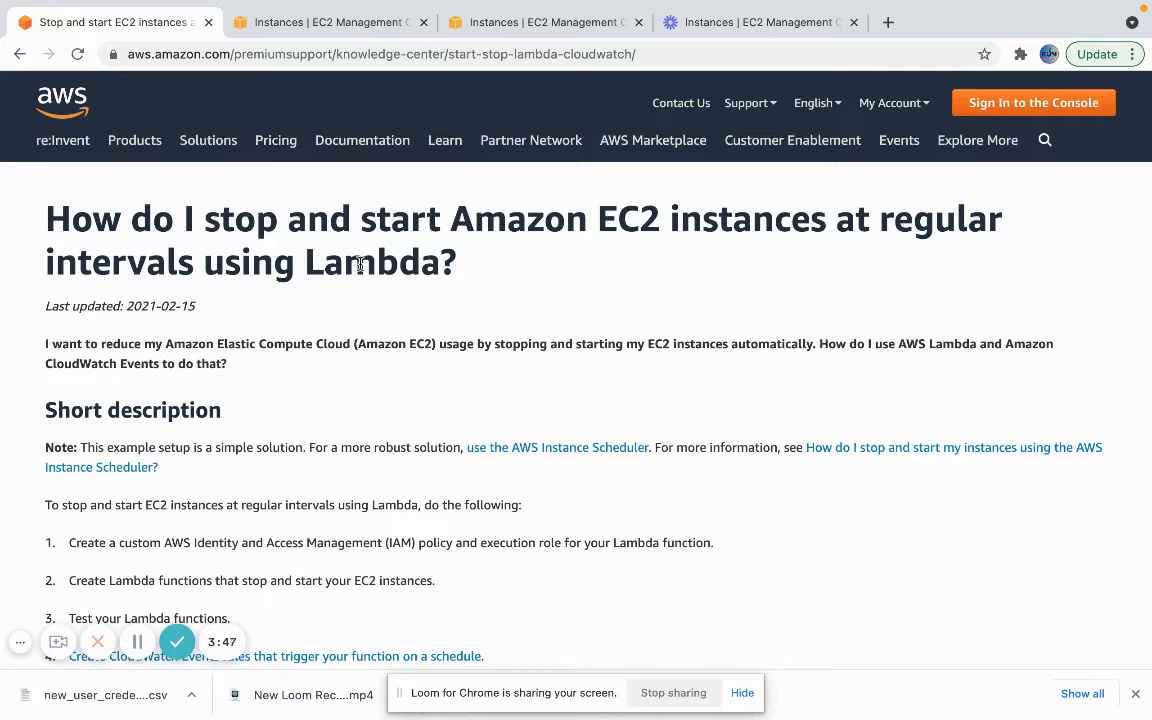
- Reload the EC2 console session and start launching instances from the 64-bit (x86) Amazon Linux 2 AMI (HVM) - Kernel 5.10
click(357, 31)
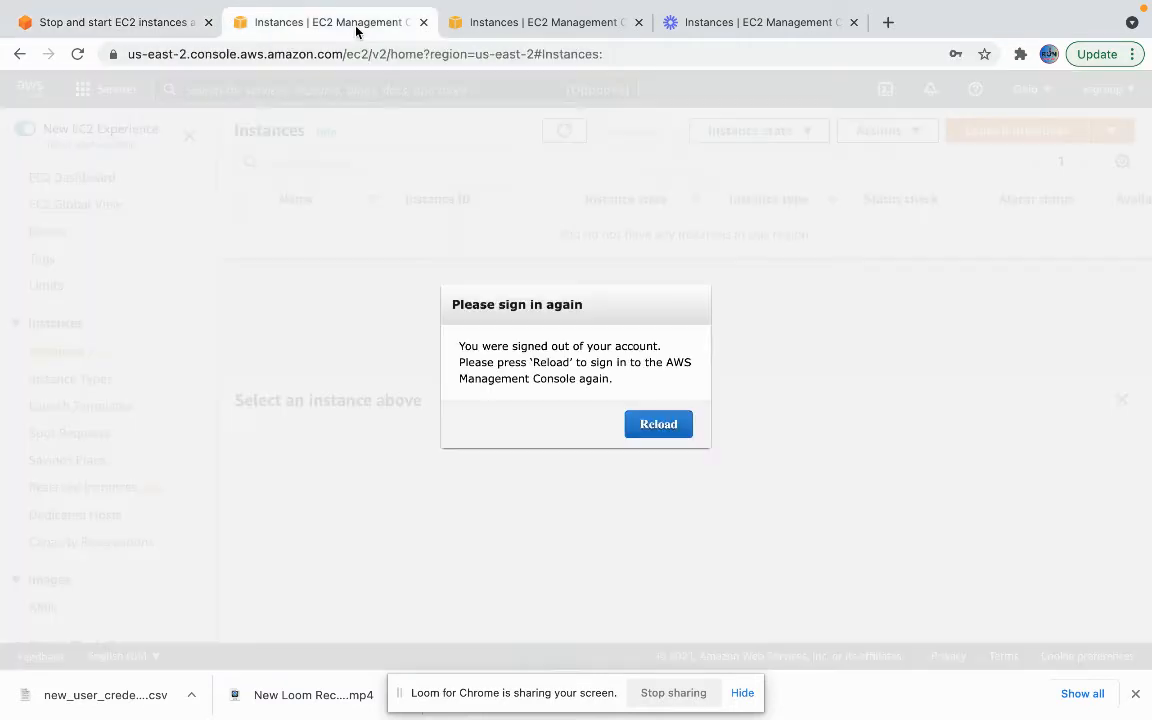
click(658, 425)
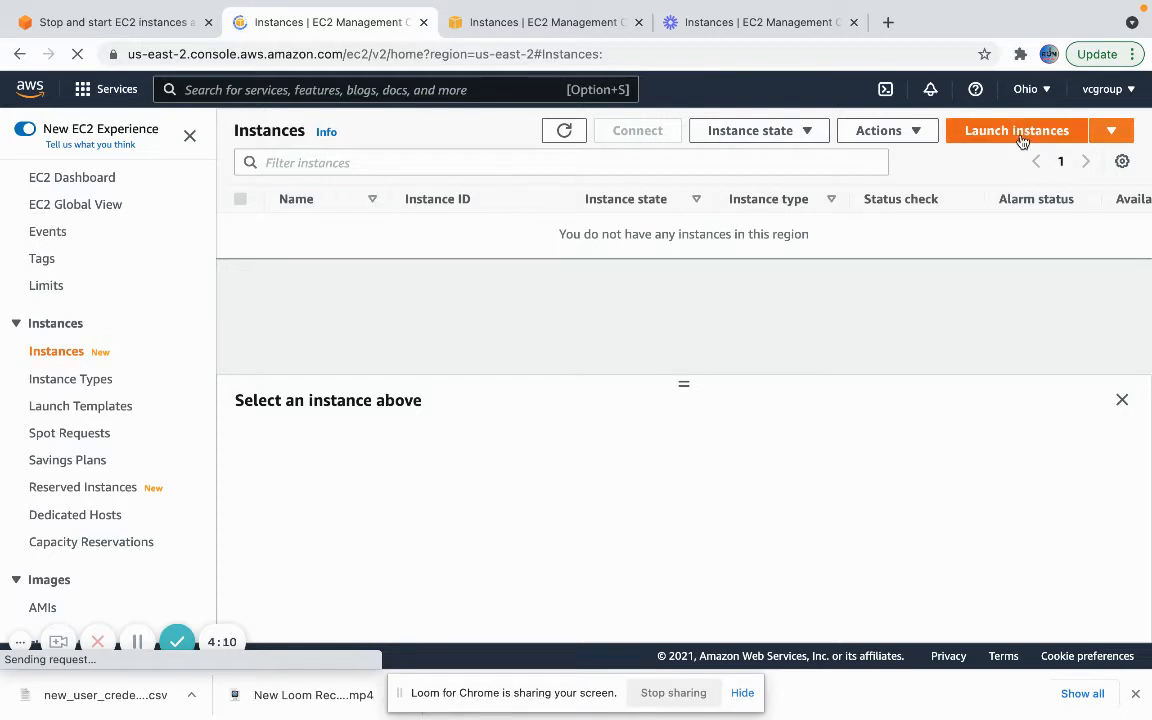
click(1022, 141)
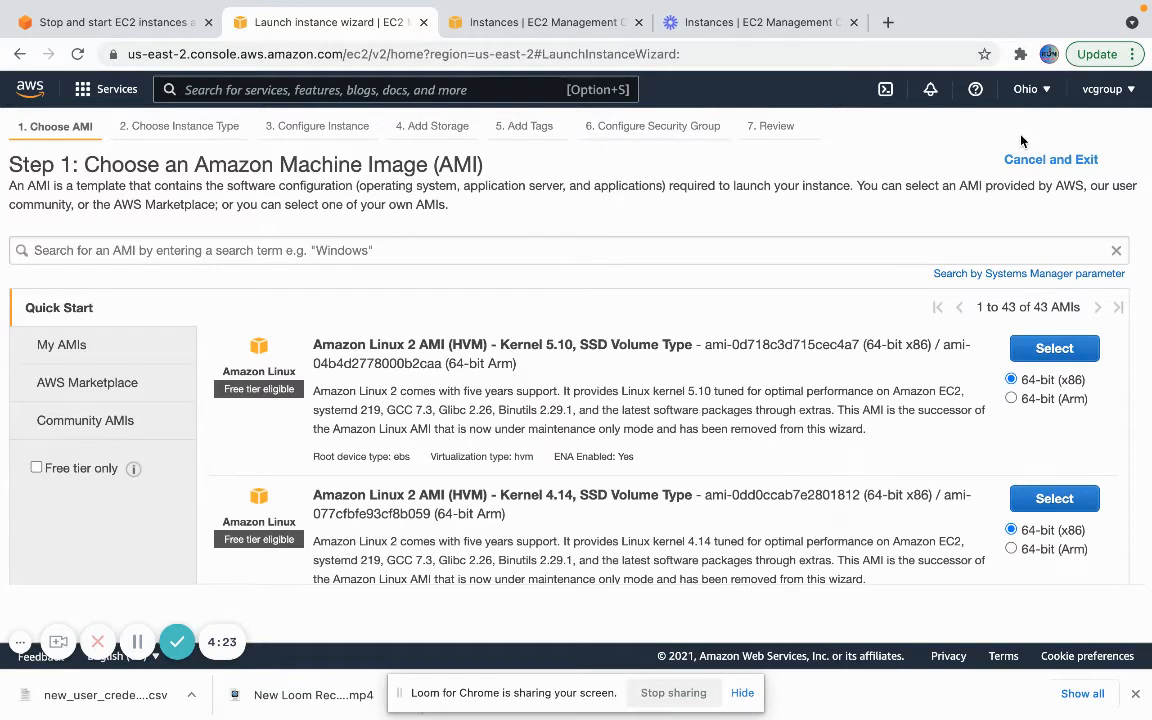
click(1051, 352)
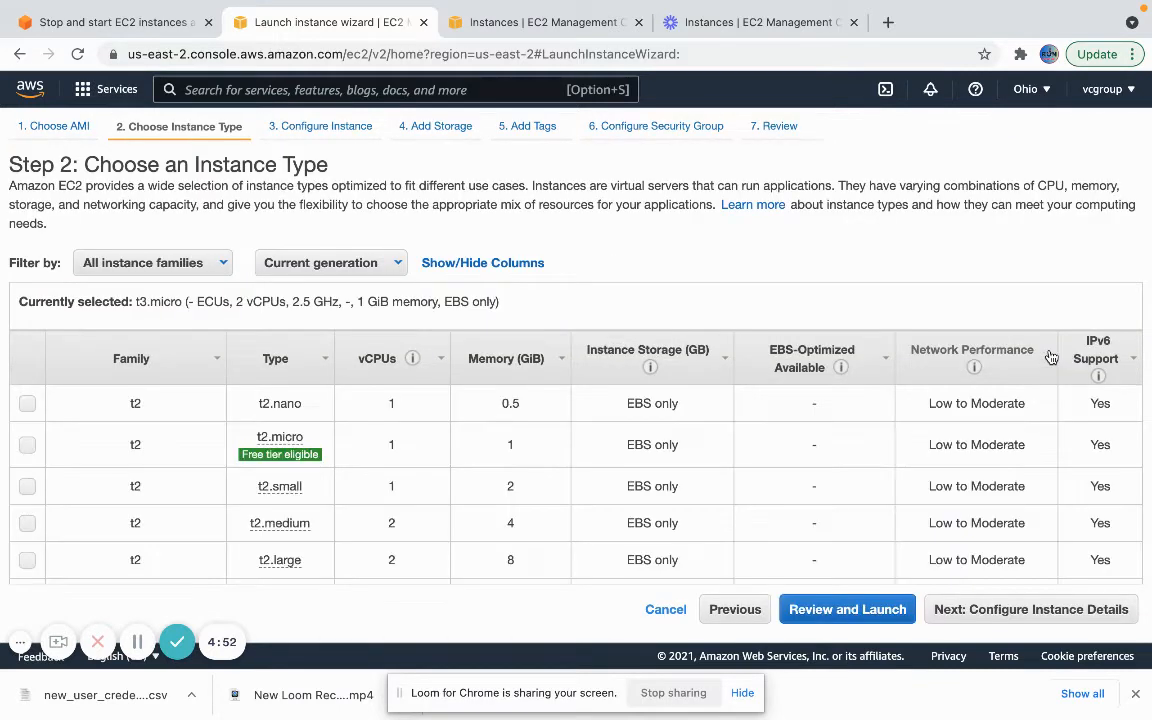
- Choose the t2.micro instance type and set the number of instances to 2
click(28, 446)
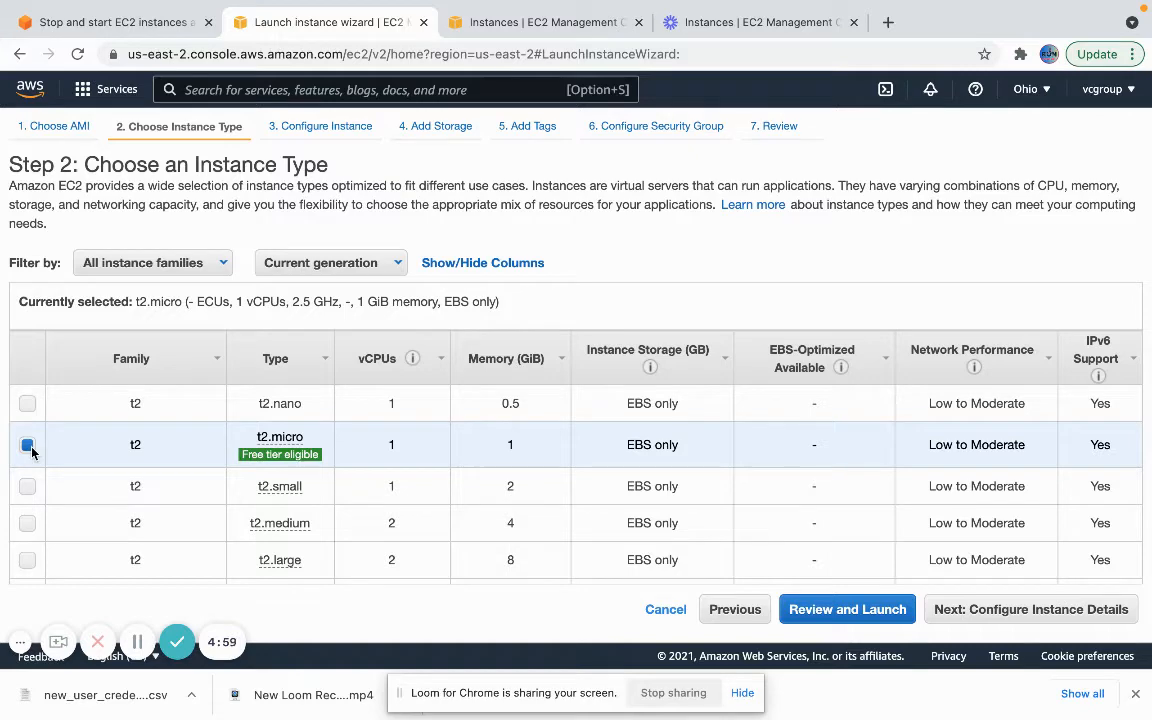
click(1028, 619)
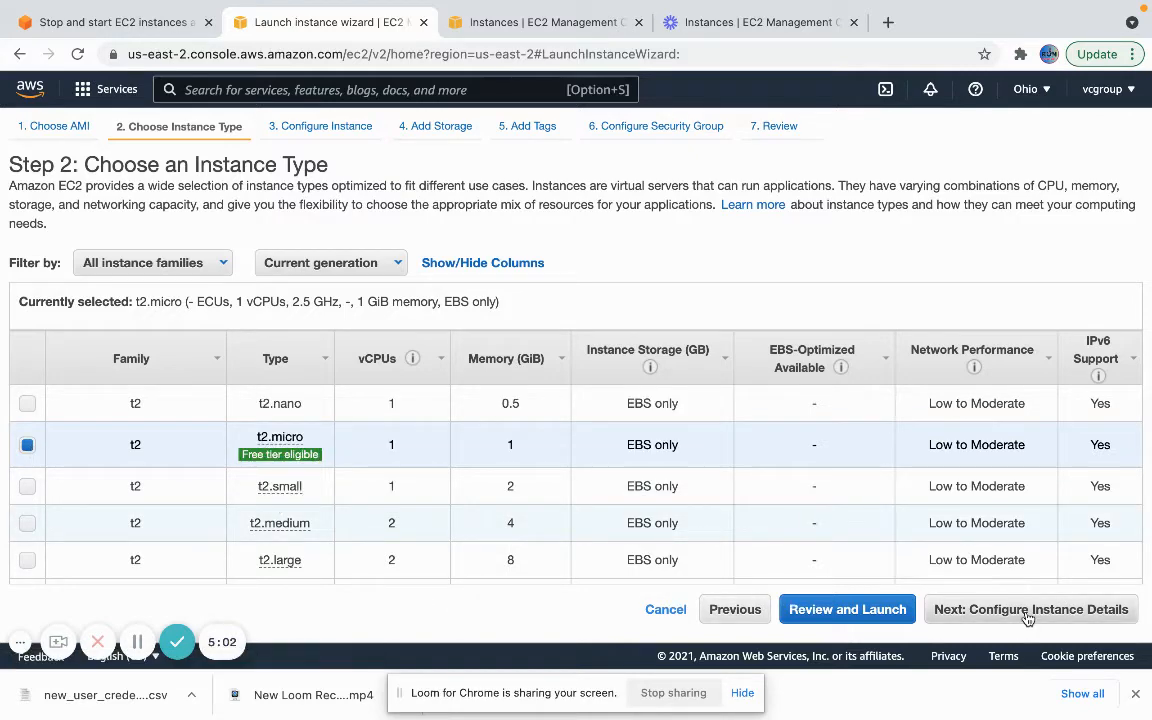
double_click(439, 238)
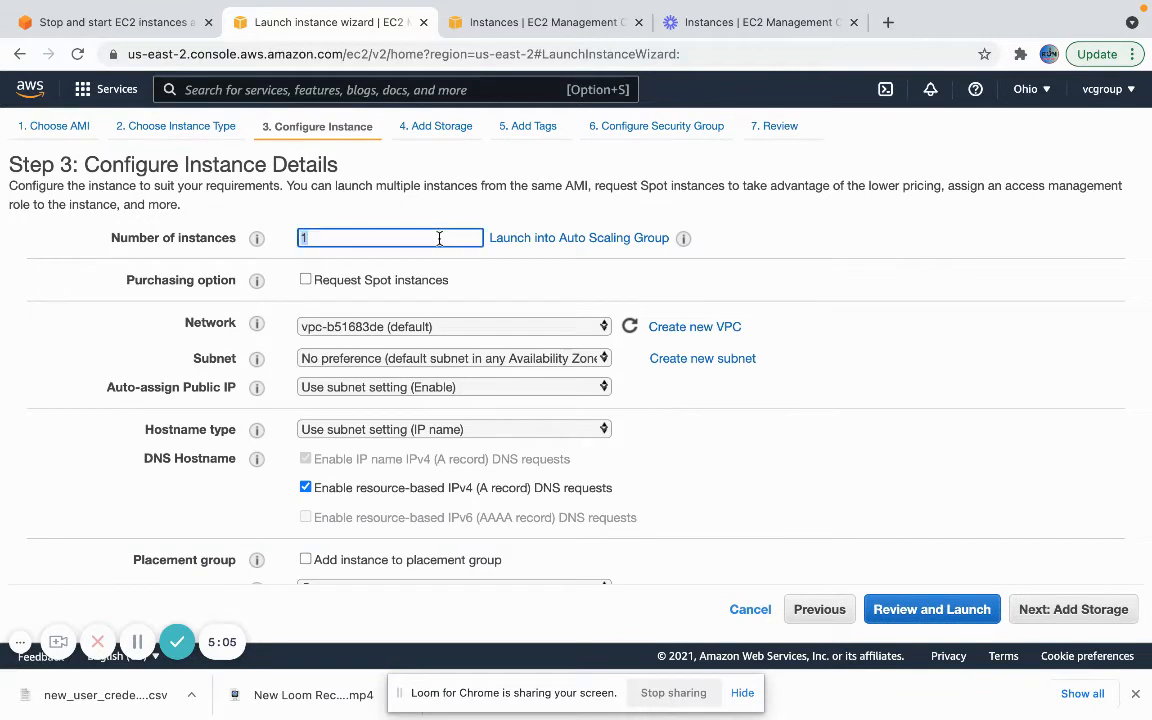
text(2)
- Review and launch the instances with the existing baselinekey key pair, acknowledging access to its private key file
click(932, 611)
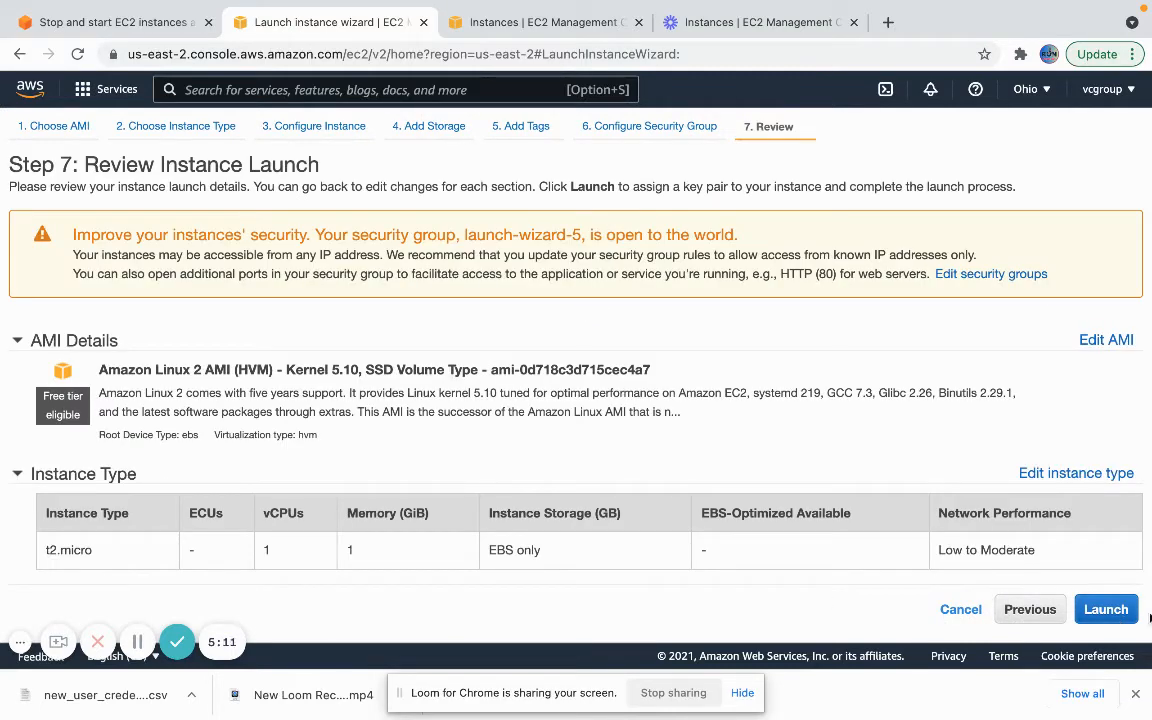
click(1127, 618)
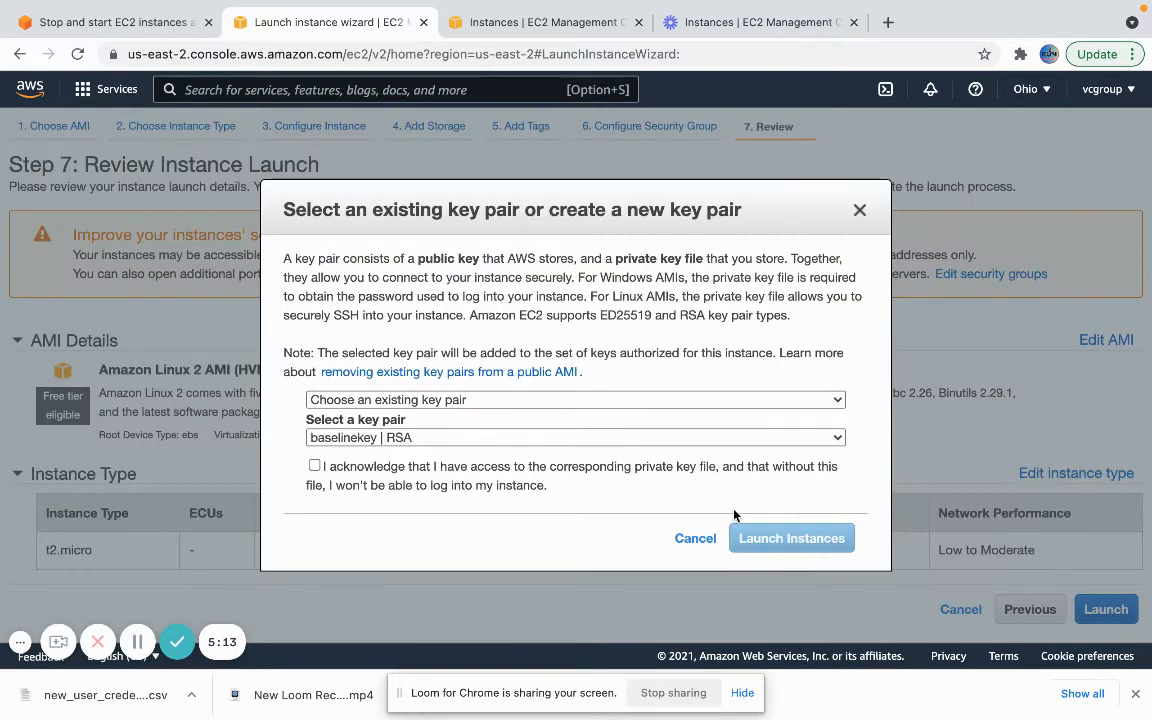
click(314, 466)
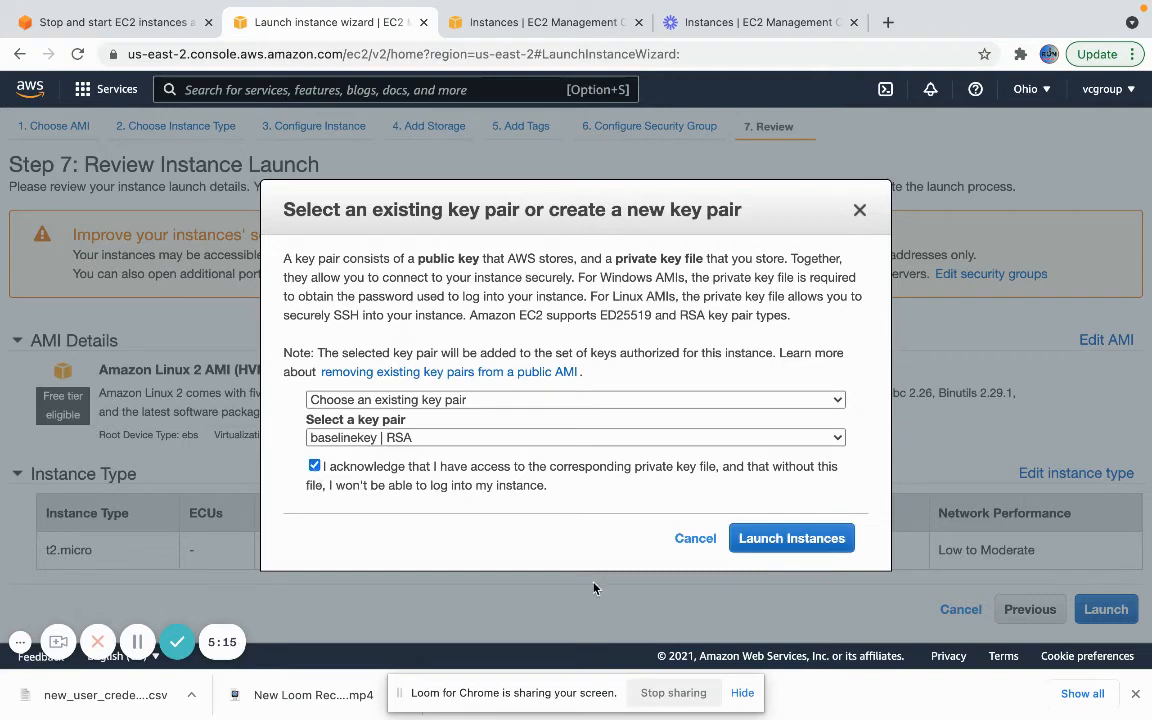
click(779, 540)
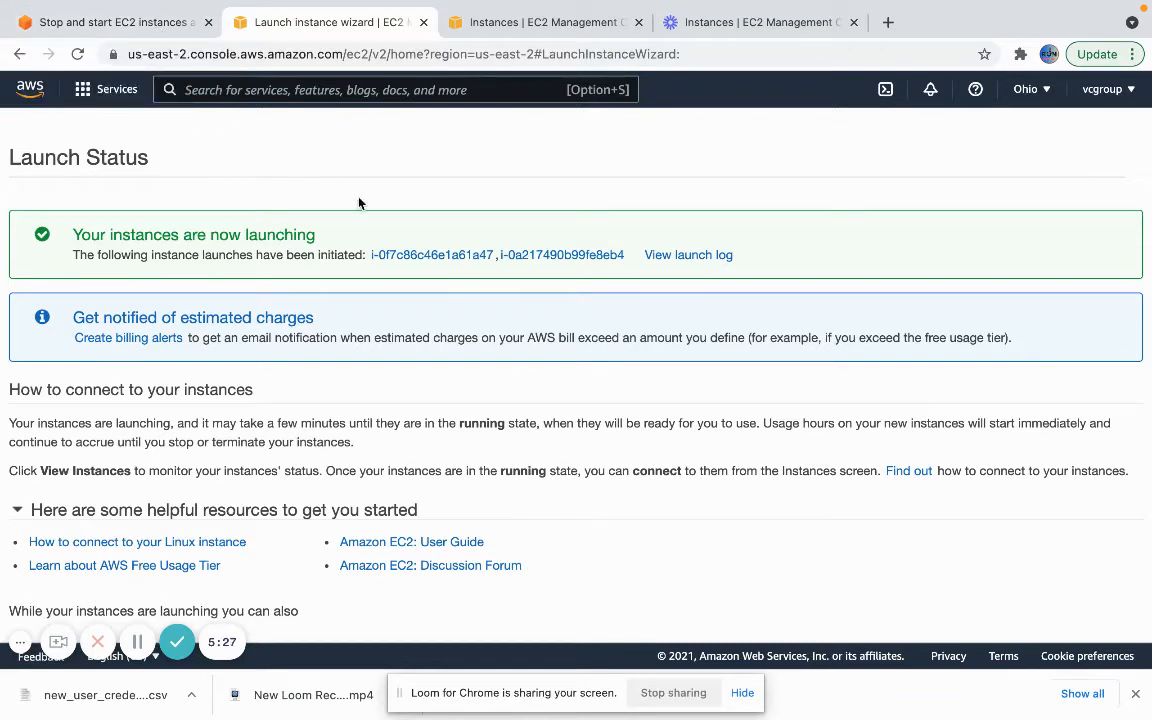
- Open the IAM service's policies list and start creating a new policy
click(395, 94)
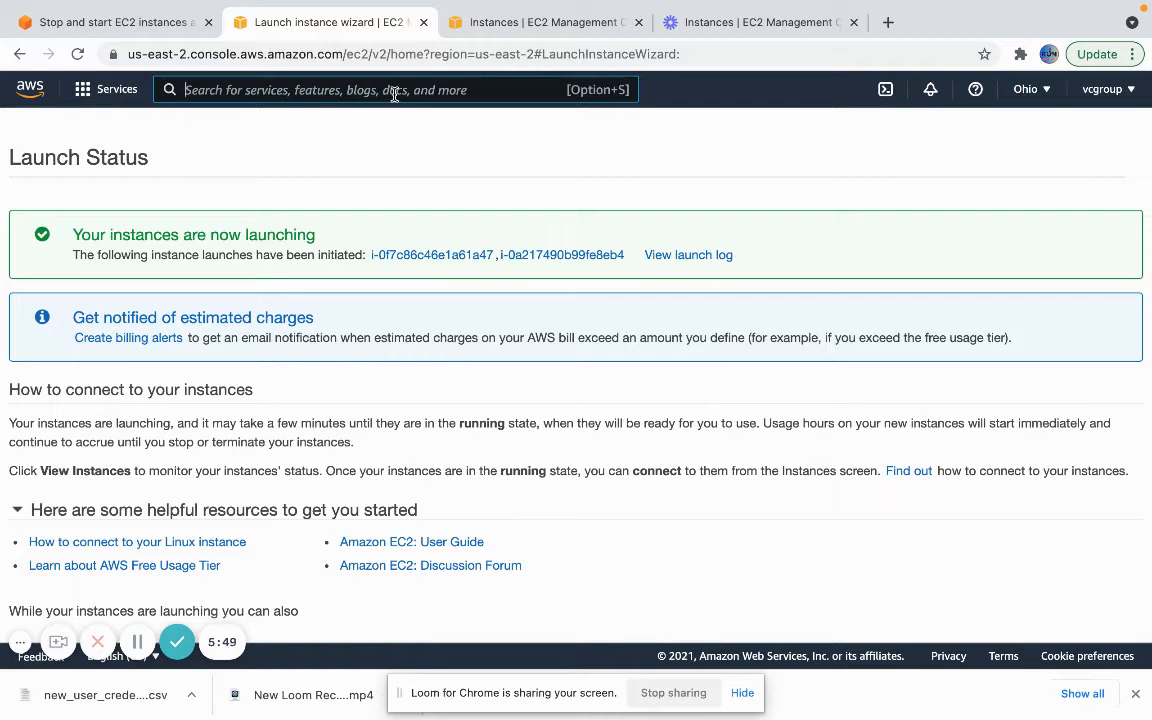
text(iam)
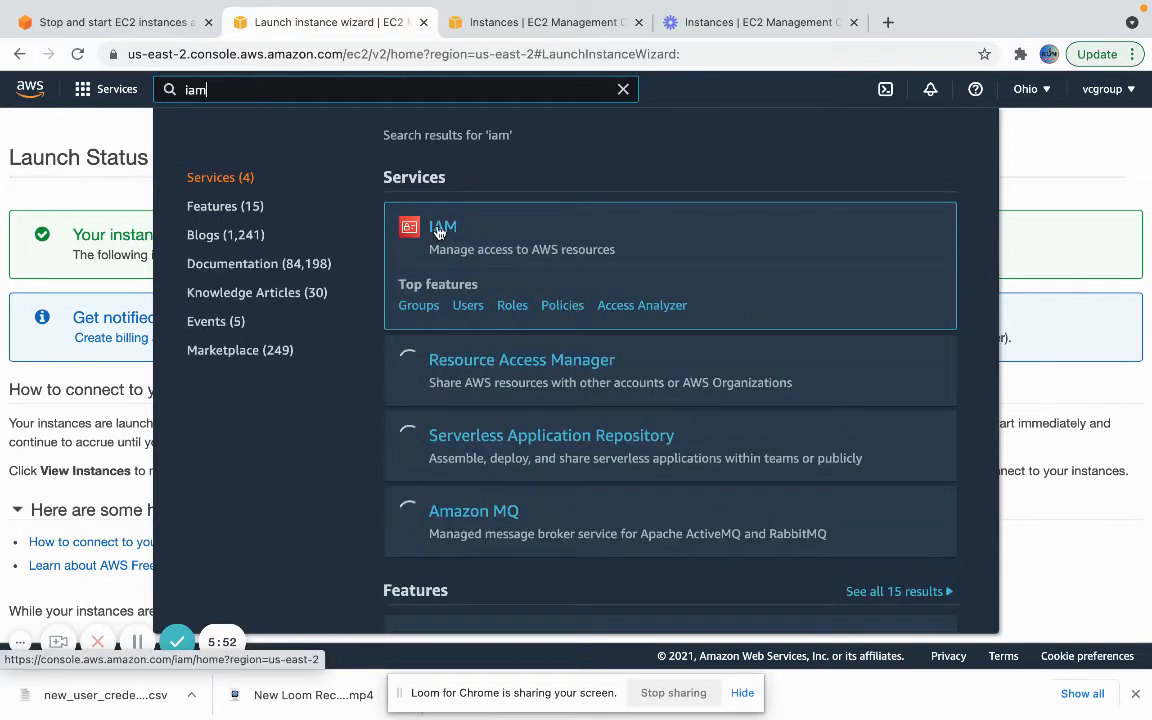
click(438, 232)
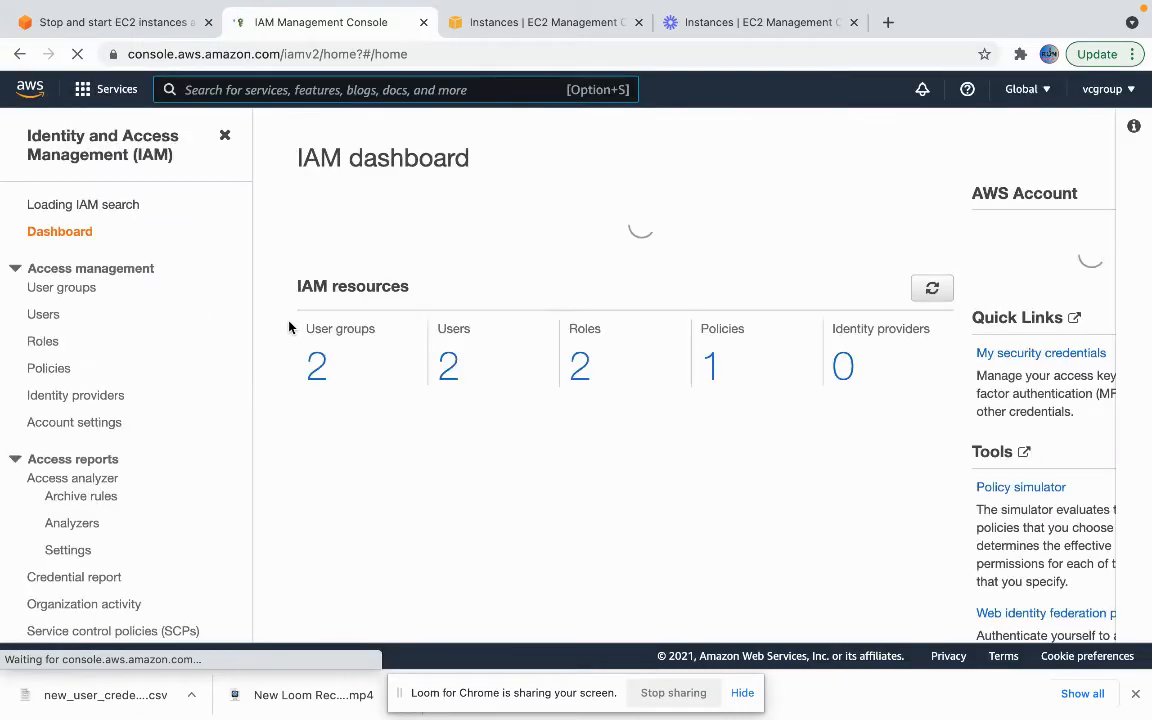
click(49, 369)
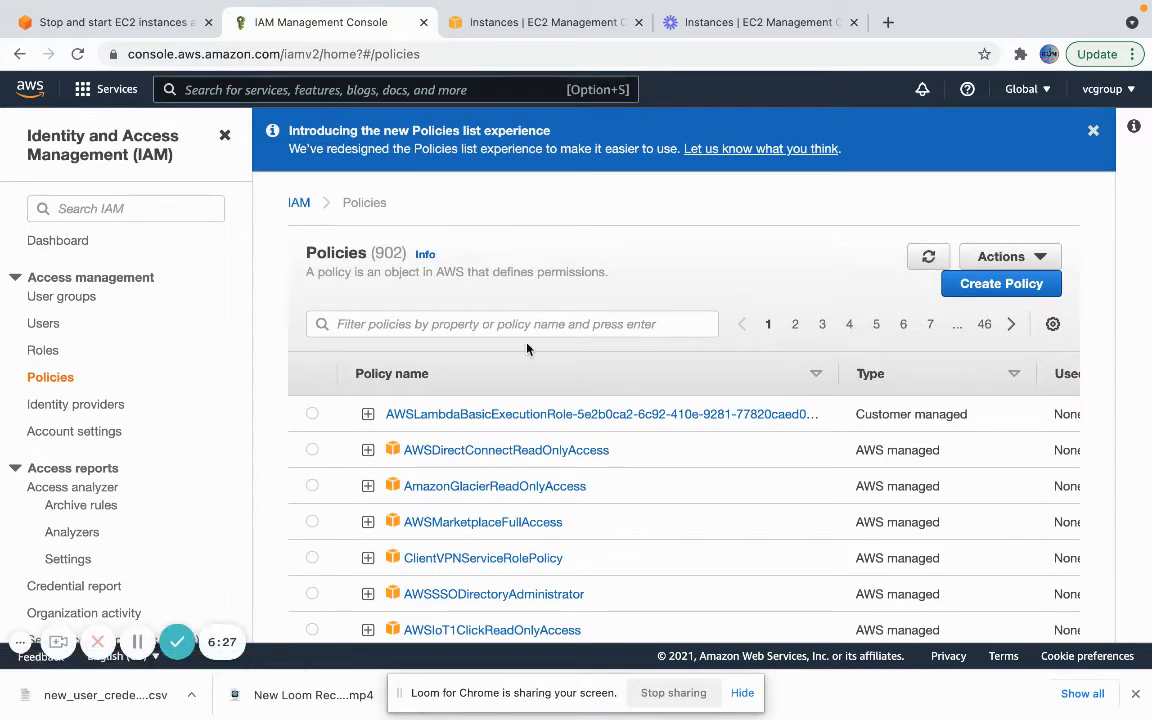
click(996, 286)
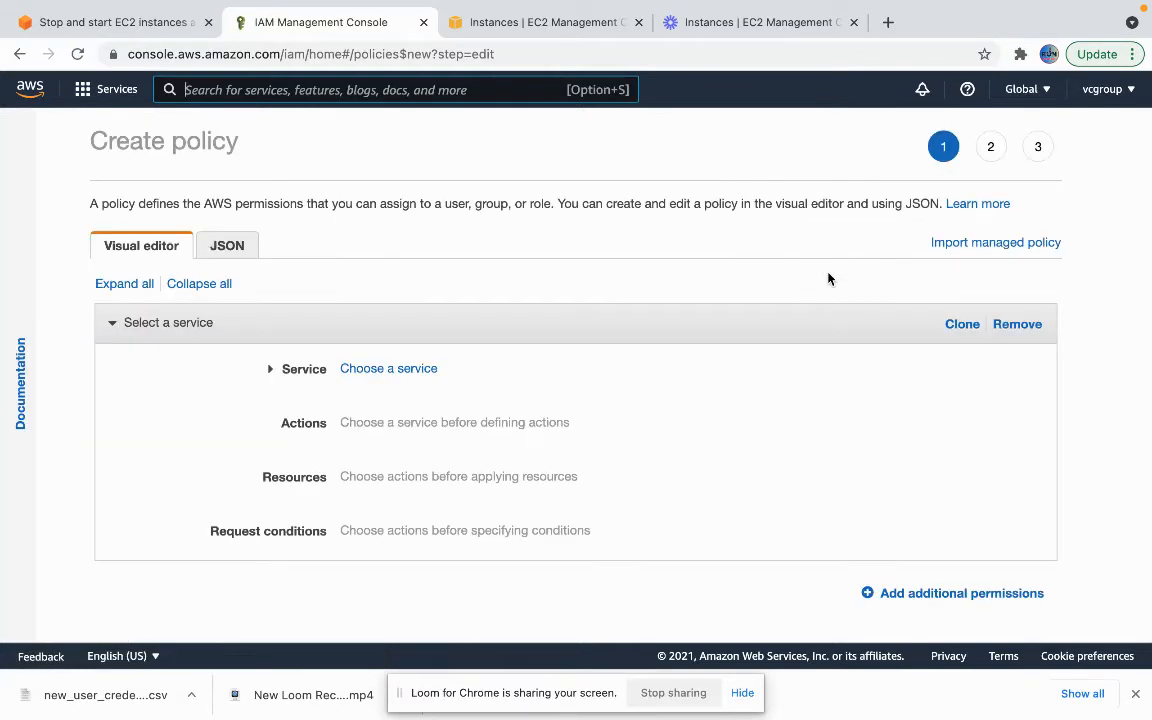
- Switch the new policy to JSON editing and delete the entire default policy text
click(243, 254)
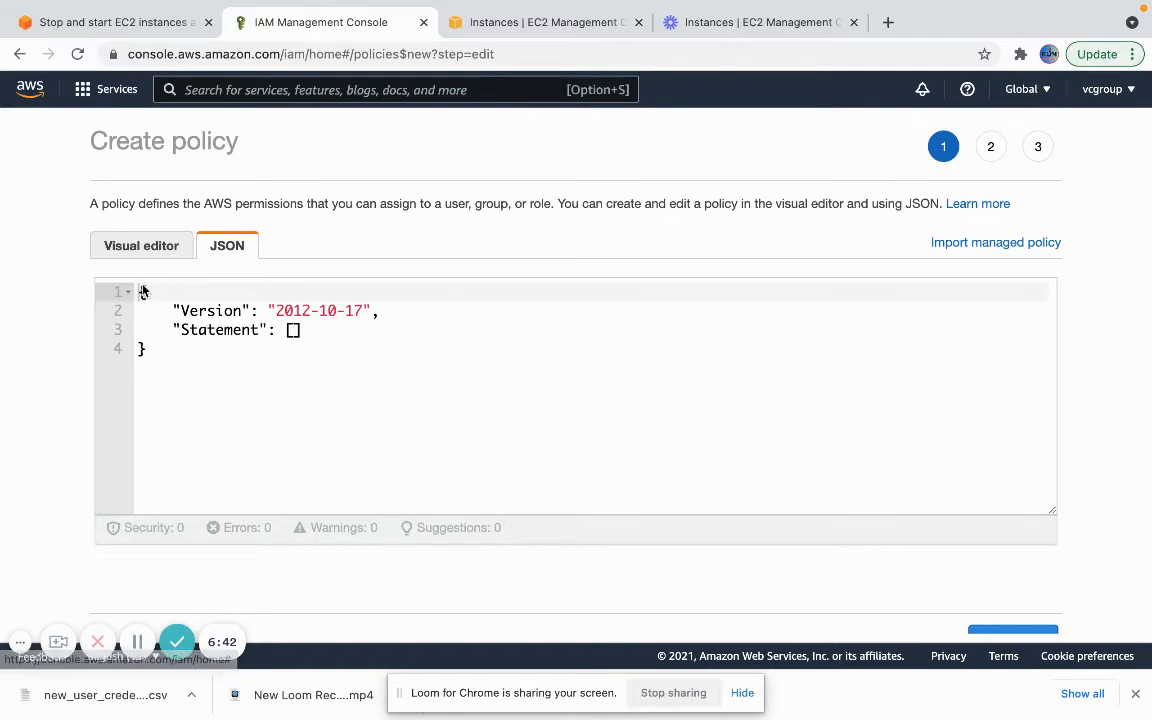
drag(140, 290, 167, 365)
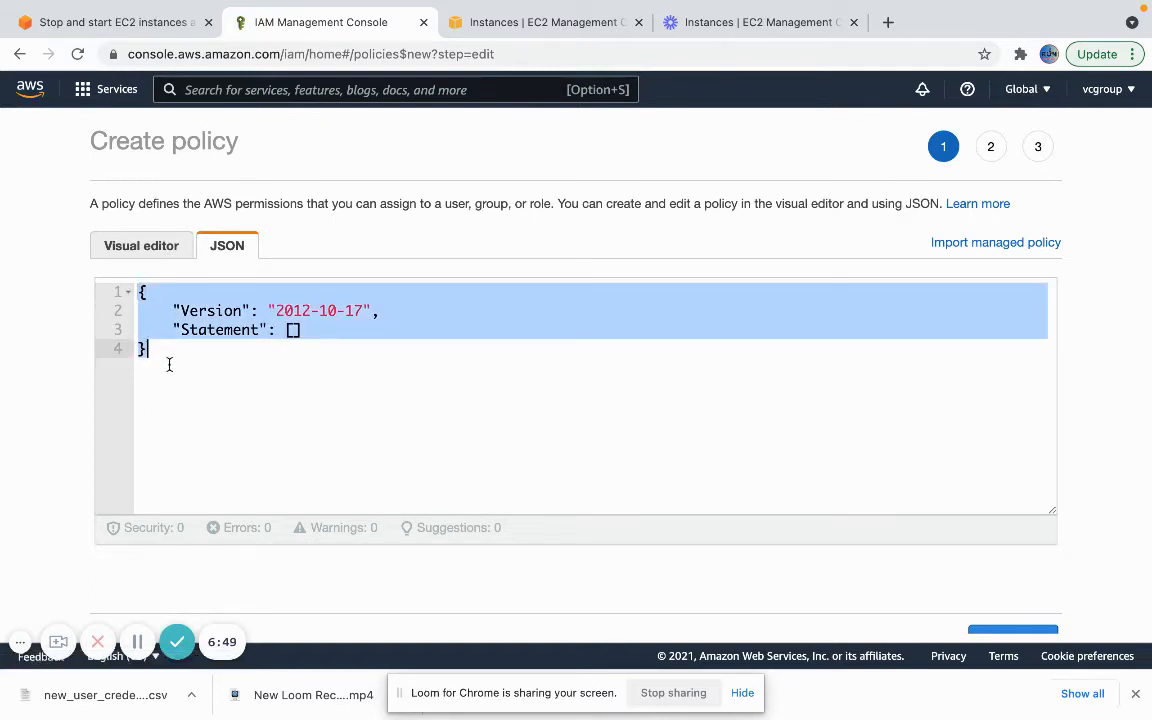
key(BackSpace)
- Return to the AWS article and find the JSON policy document under "Create an IAM policy and execution role for your Lambda function"
click(129, 20)
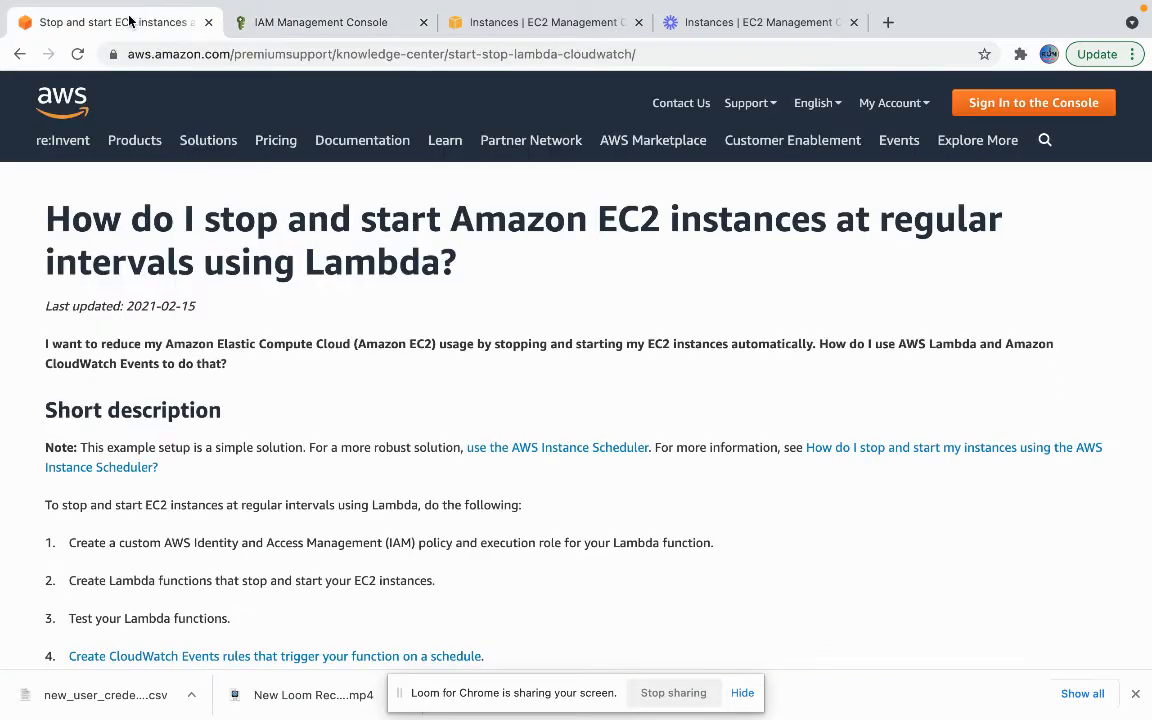
scroll(267, 433, down, 5)
scroll(267, 433, down, 4)
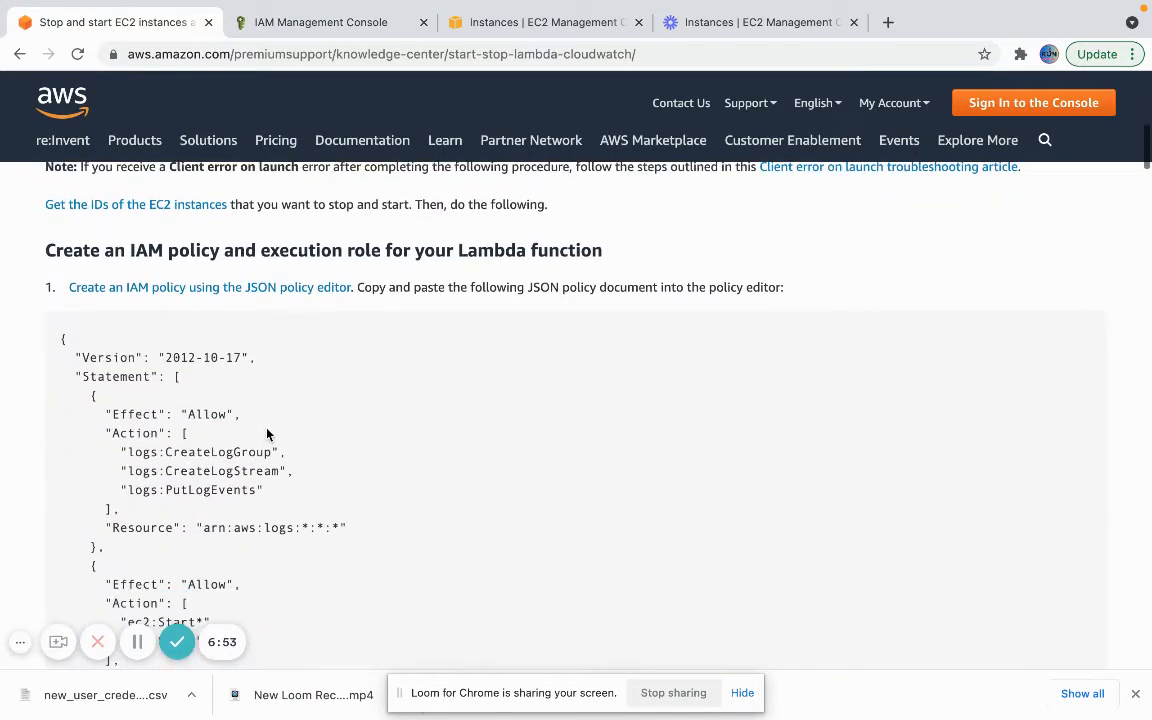
scroll(267, 433, down, 1)
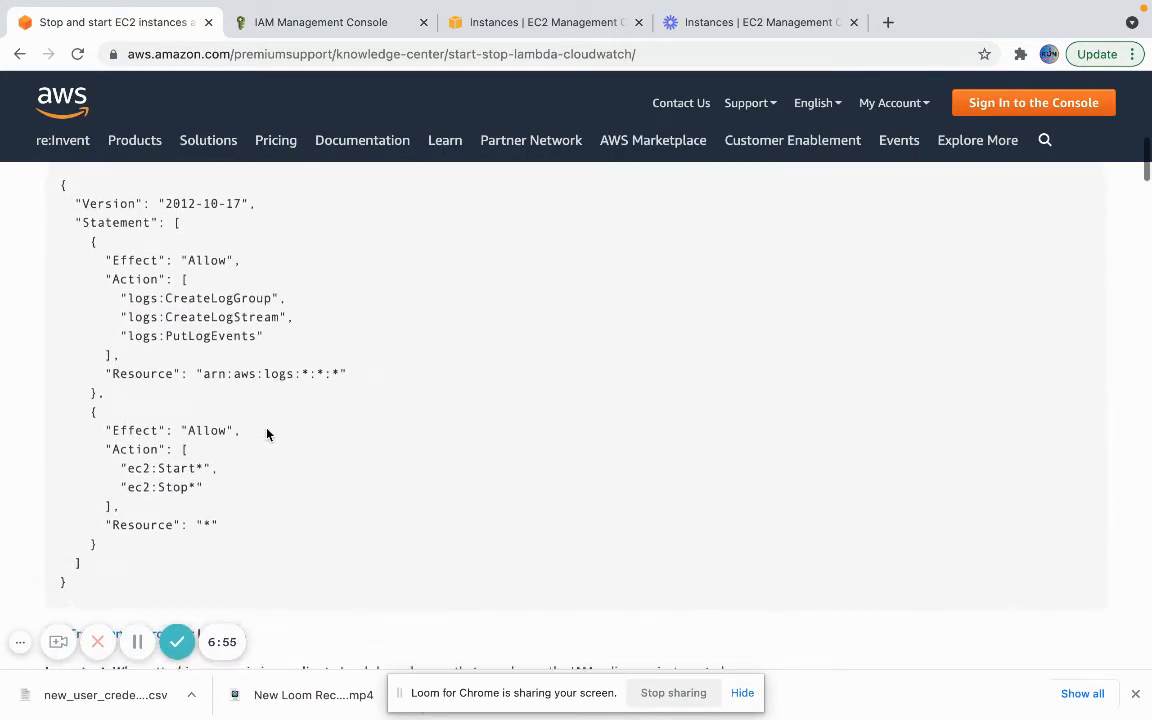
scroll(100, 216, up, 1)
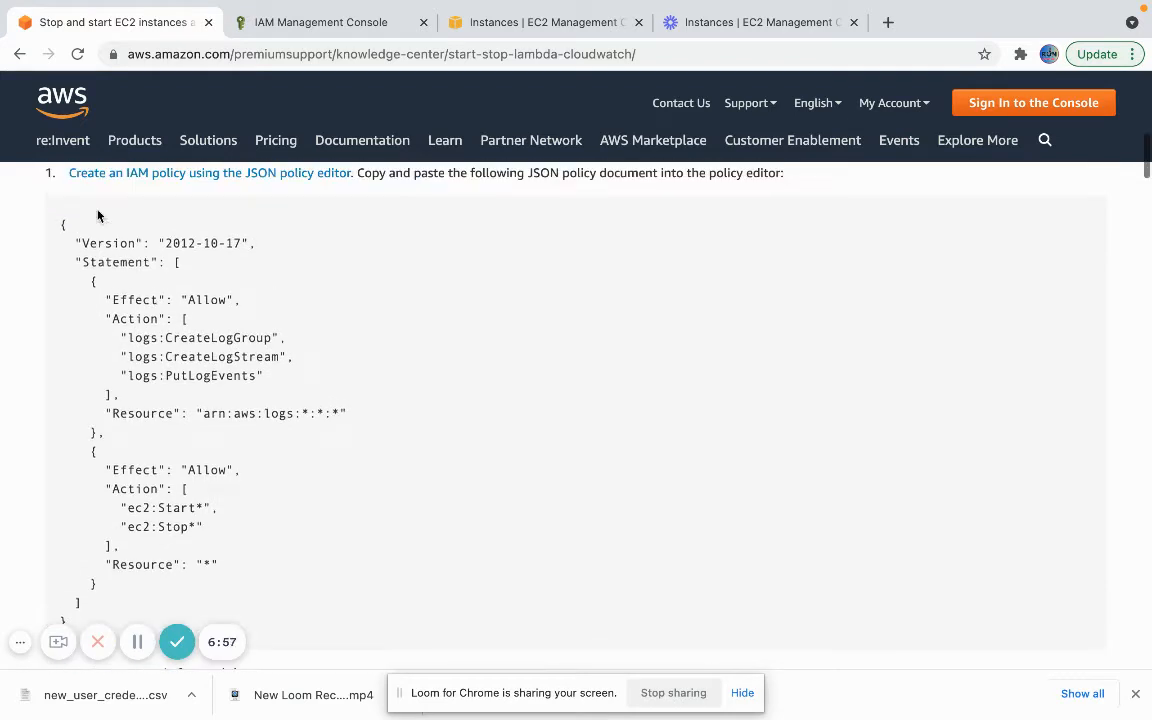
drag(69, 223, 58, 222)
right_click(62, 220)
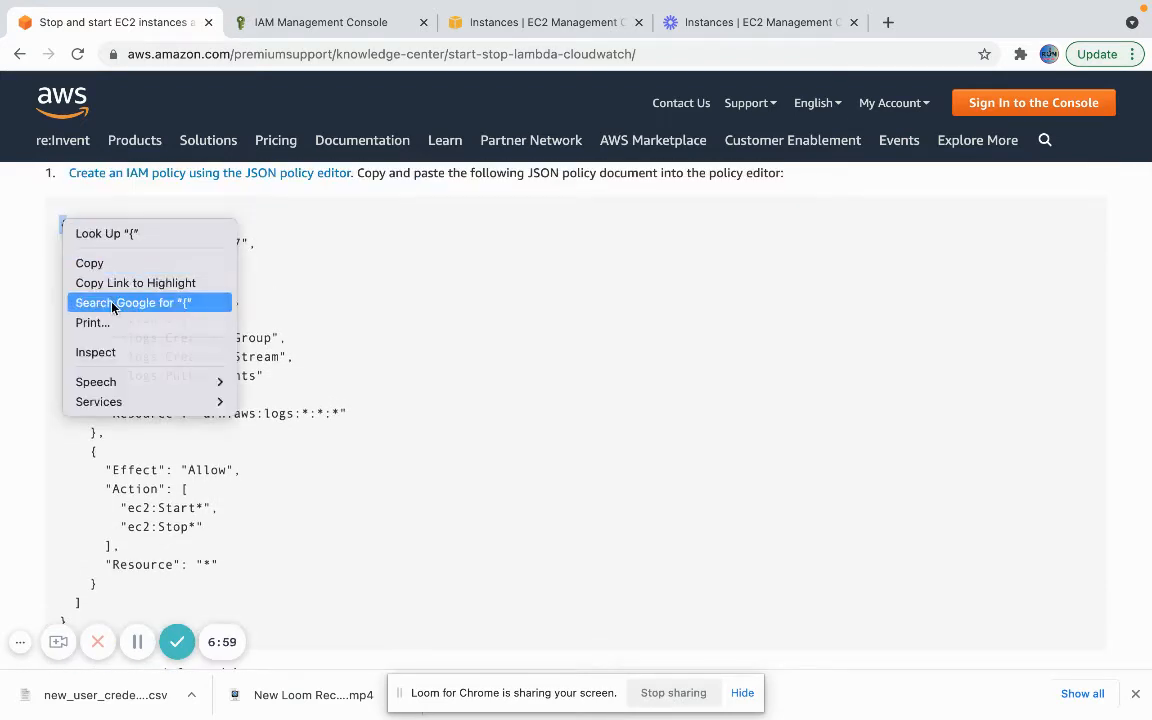
click(118, 302)
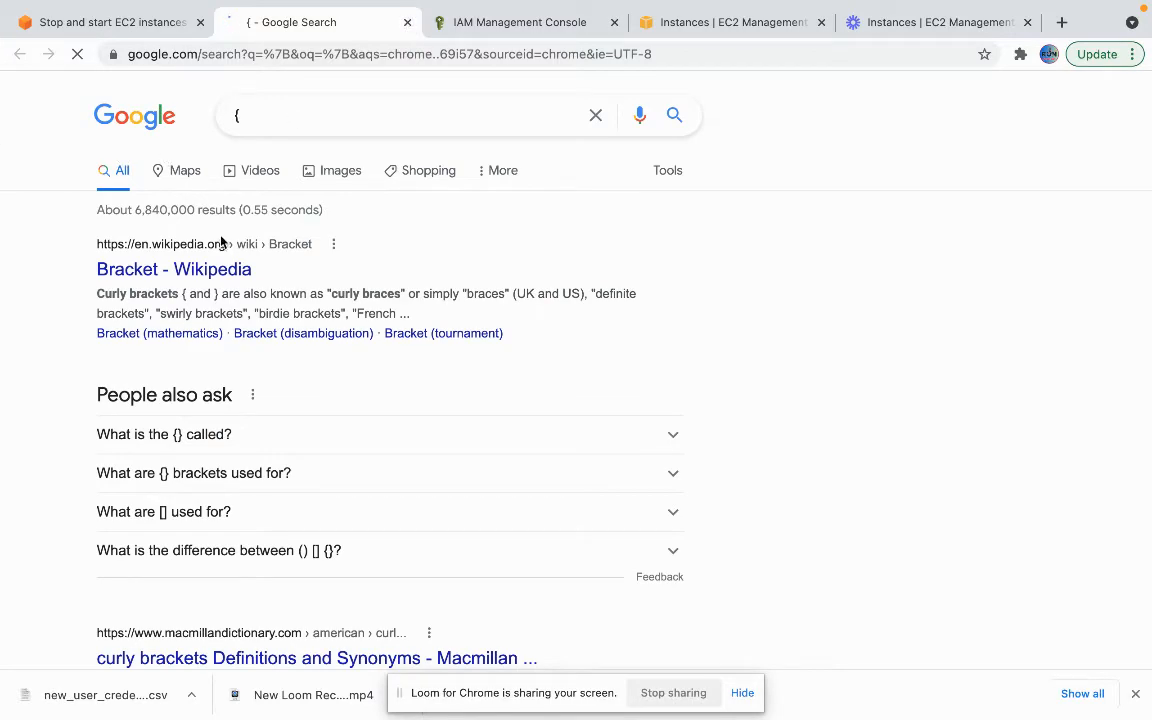
key(ctrl+w)
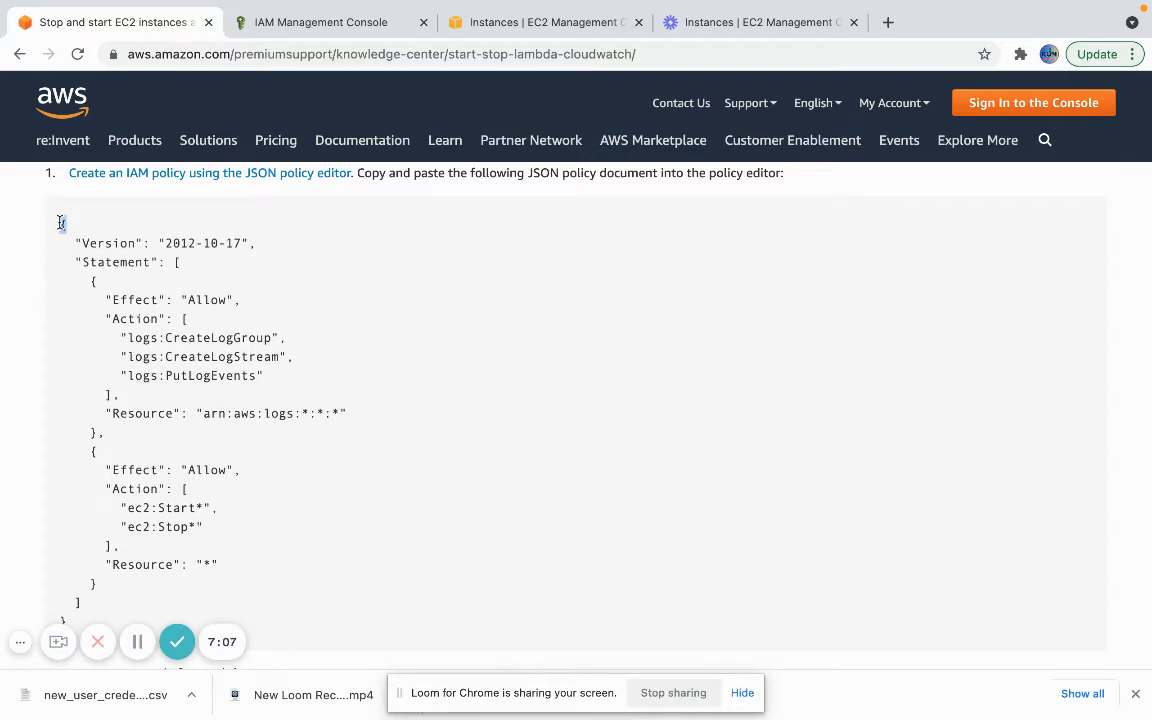
- Copy the JSON policy document from the AWS article and paste it into the new policy's empty JSON editor
drag(61, 224, 218, 616)
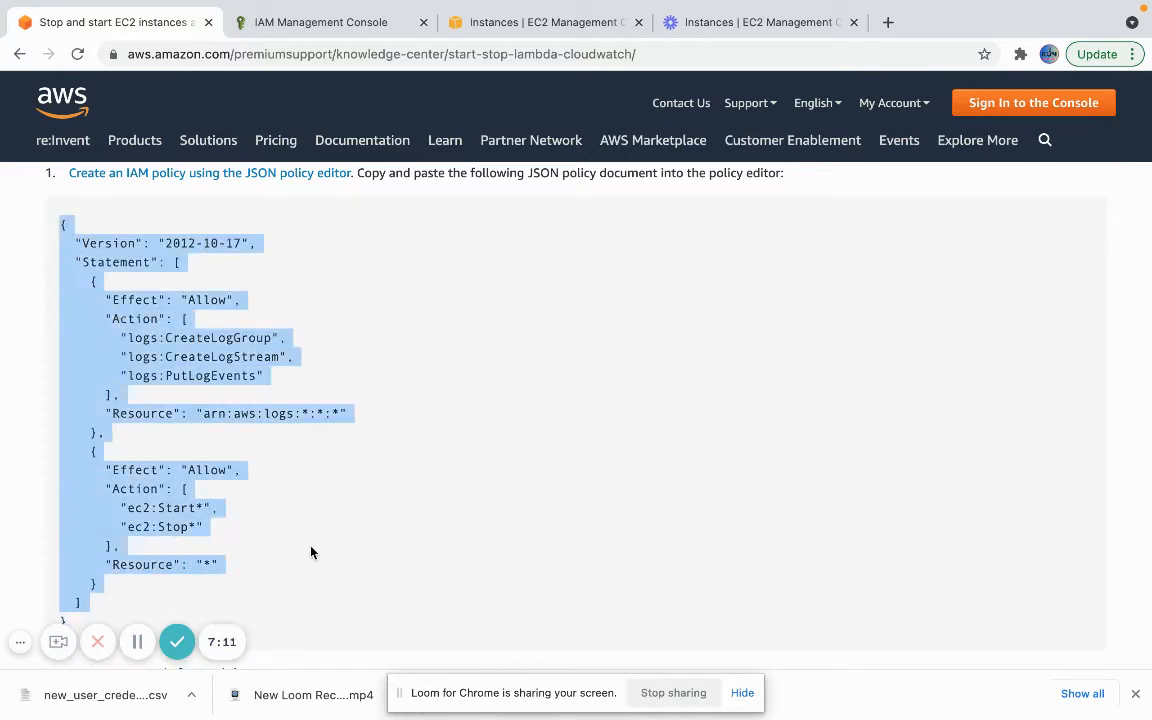
drag(311, 548, 62, 220)
key(super+c)
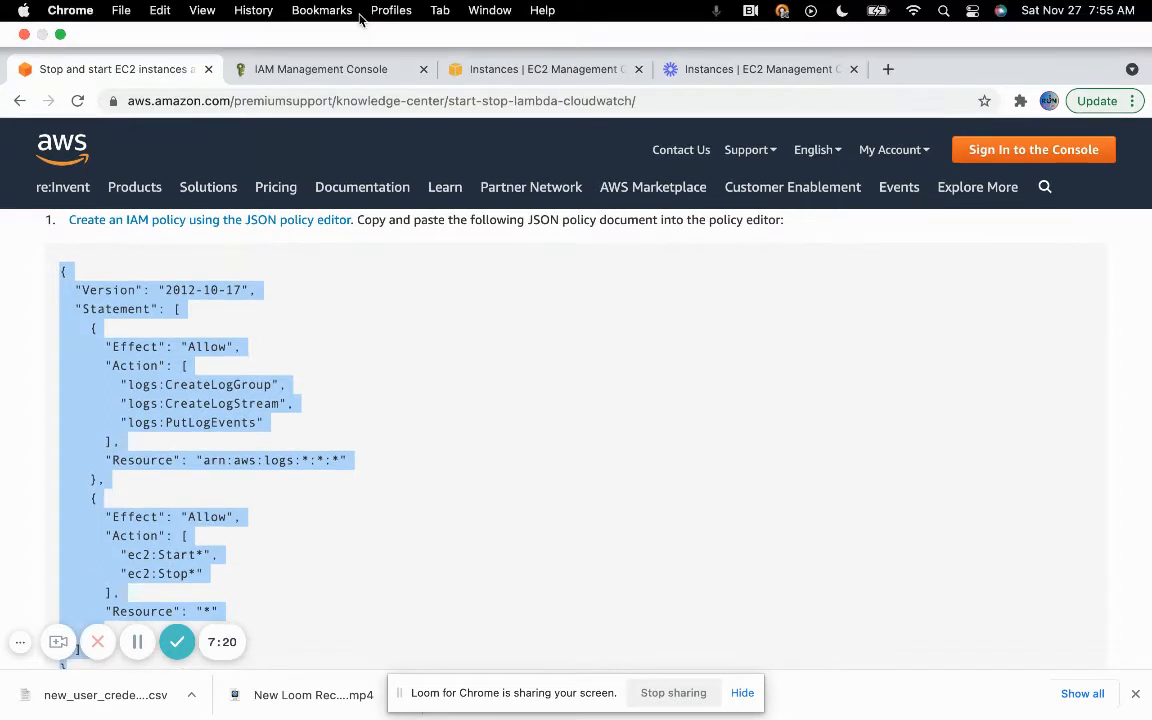
click(334, 70)
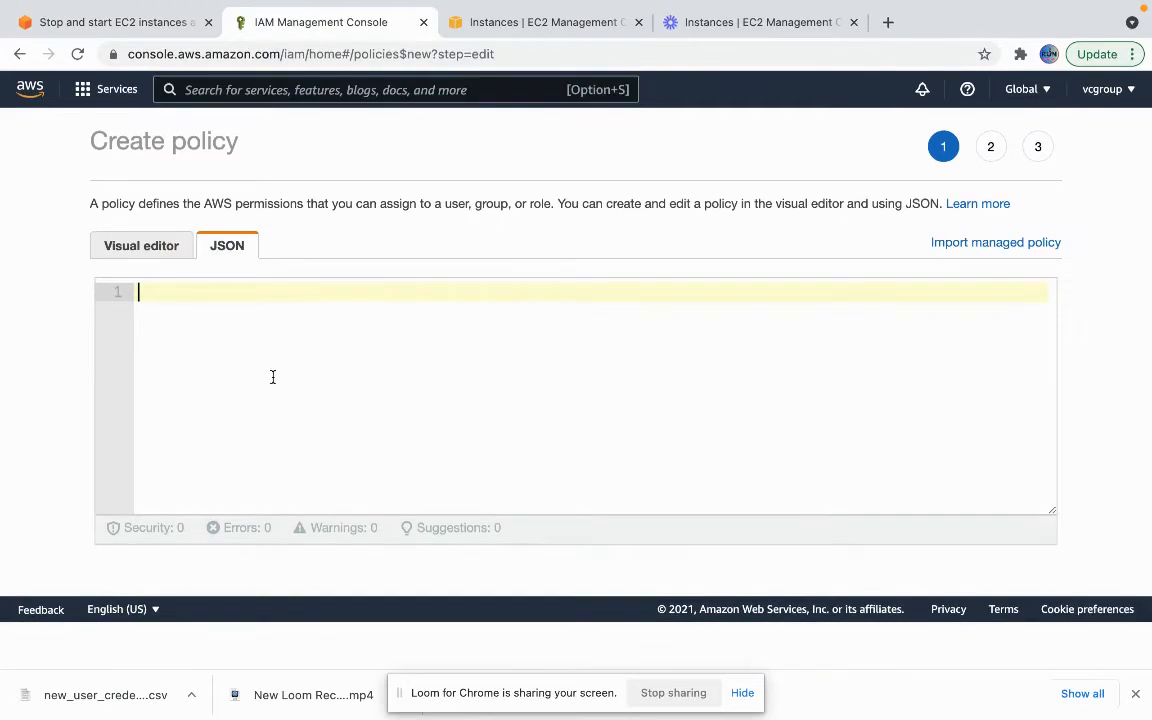
click(272, 376)
key(super+v)
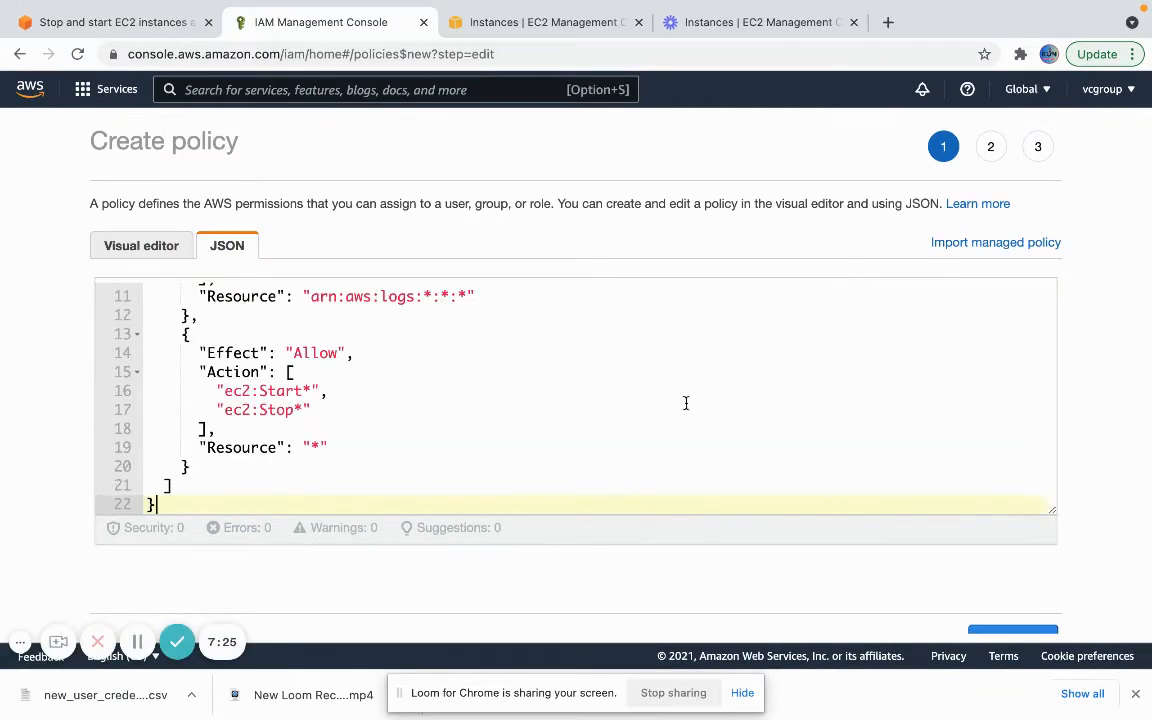
- Continue to the policy review without adding tags and name the policy stopEC2policy
scroll(734, 530, down, 1)
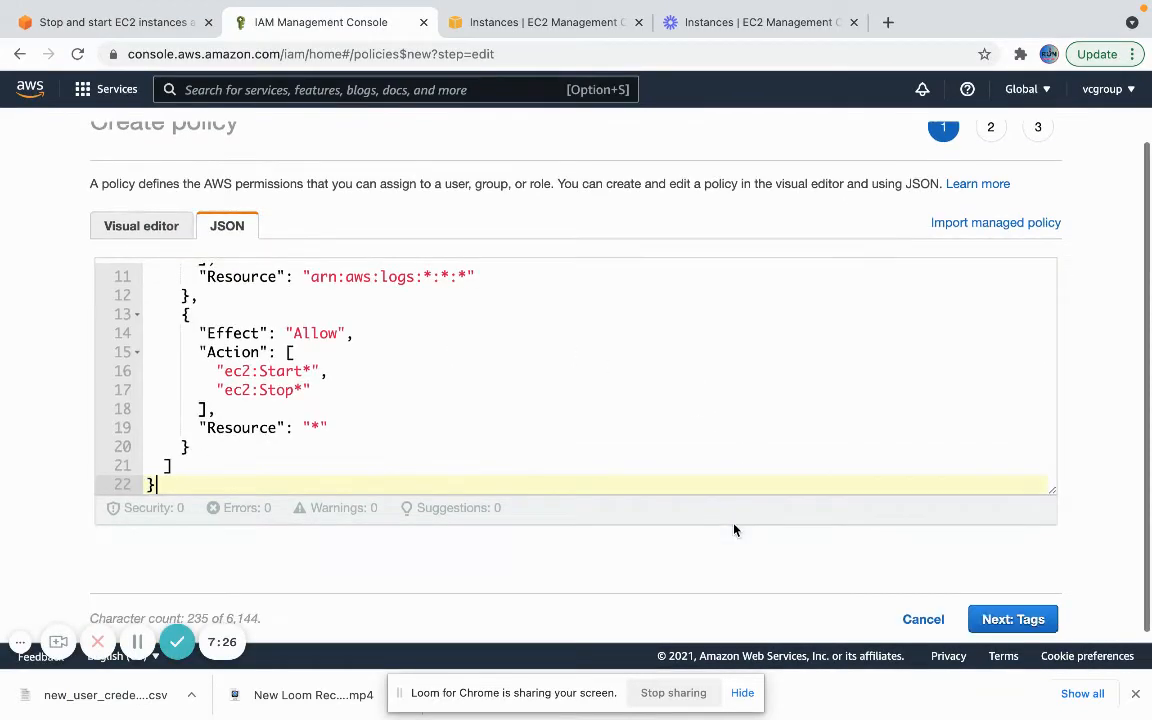
click(1005, 621)
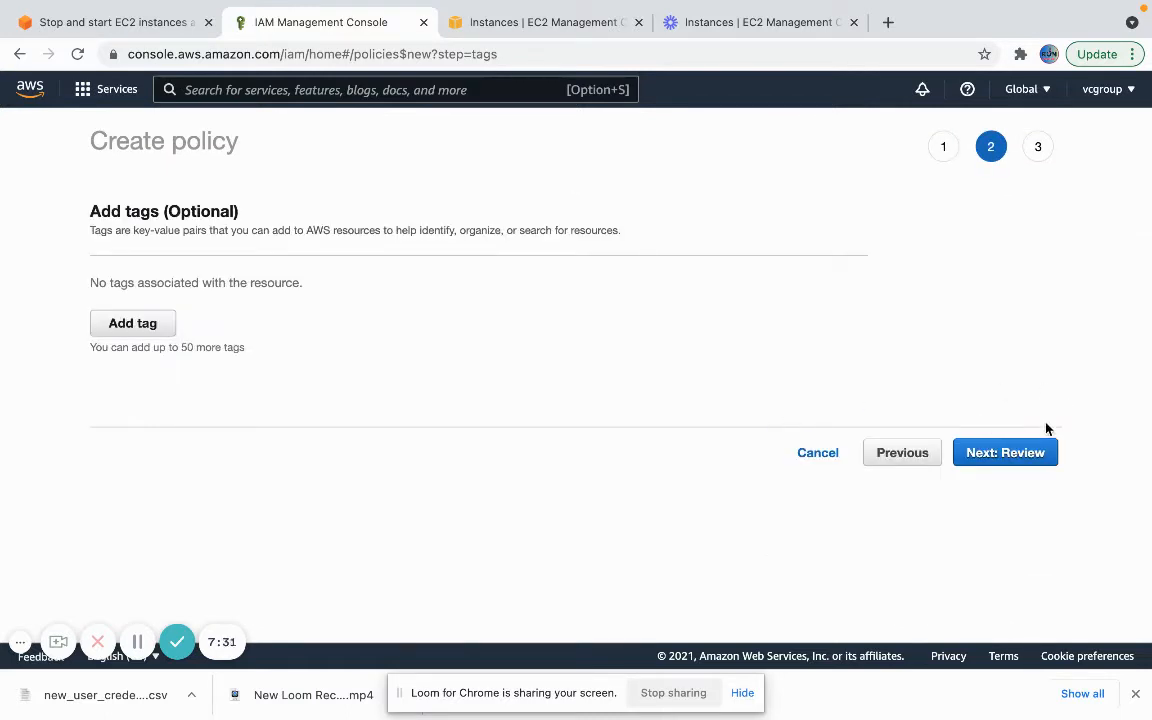
click(1011, 452)
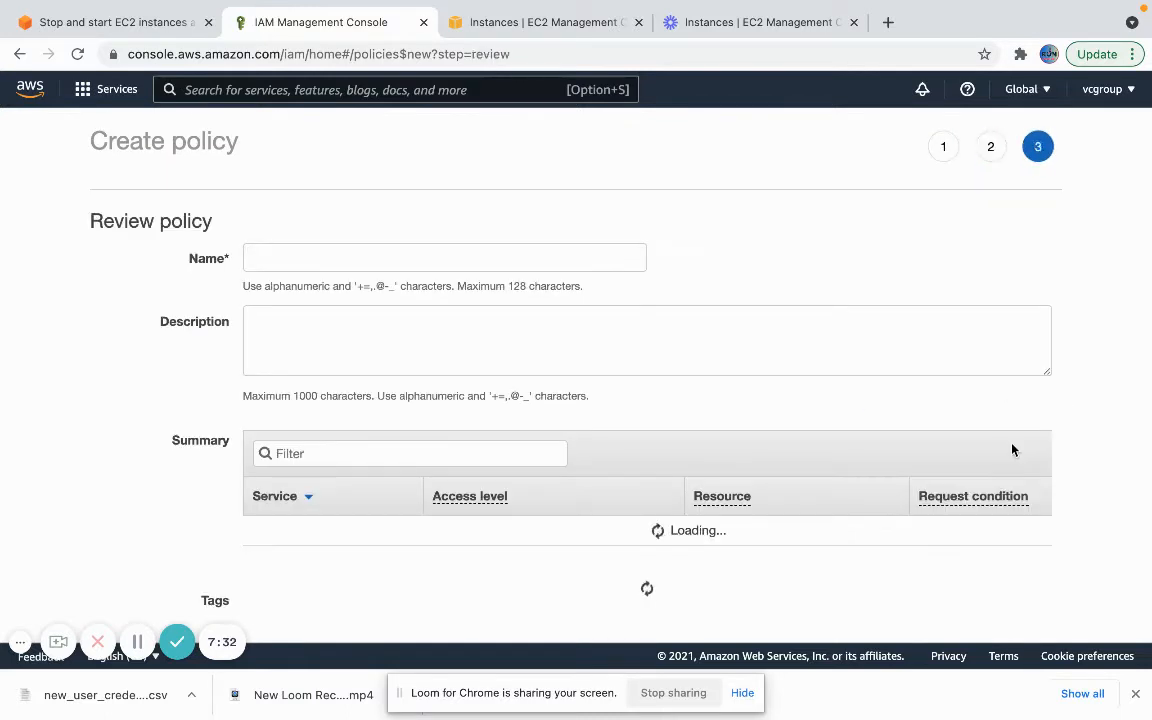
click(527, 258)
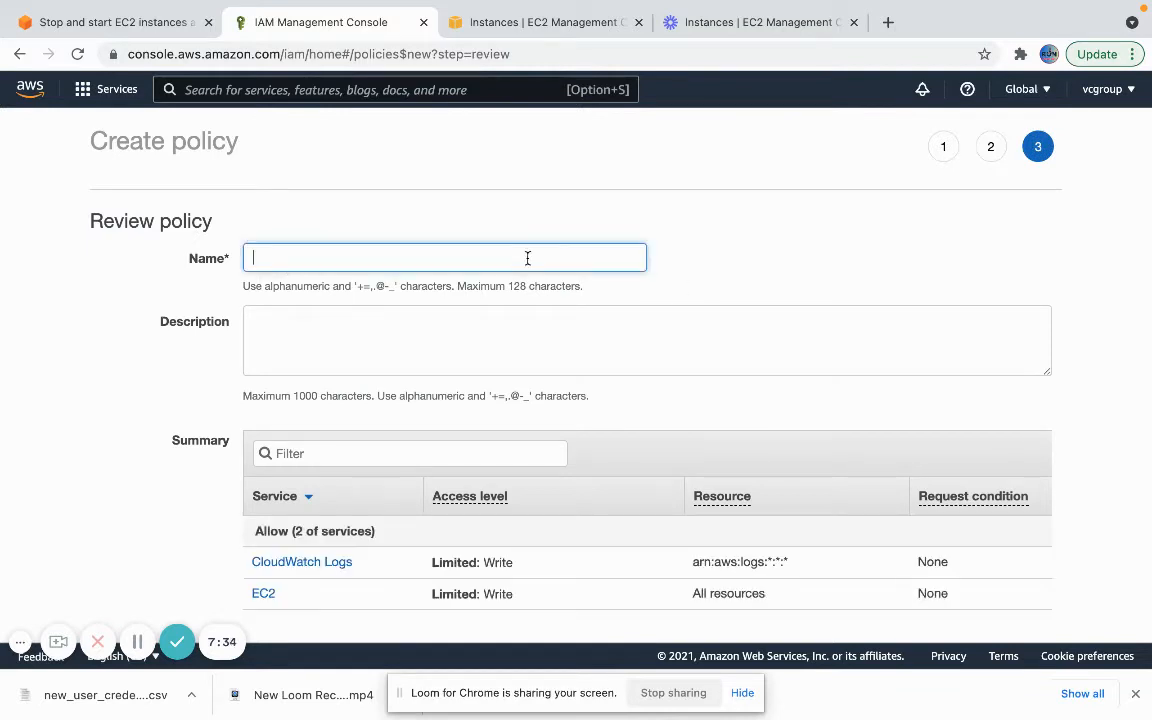
text(ec)
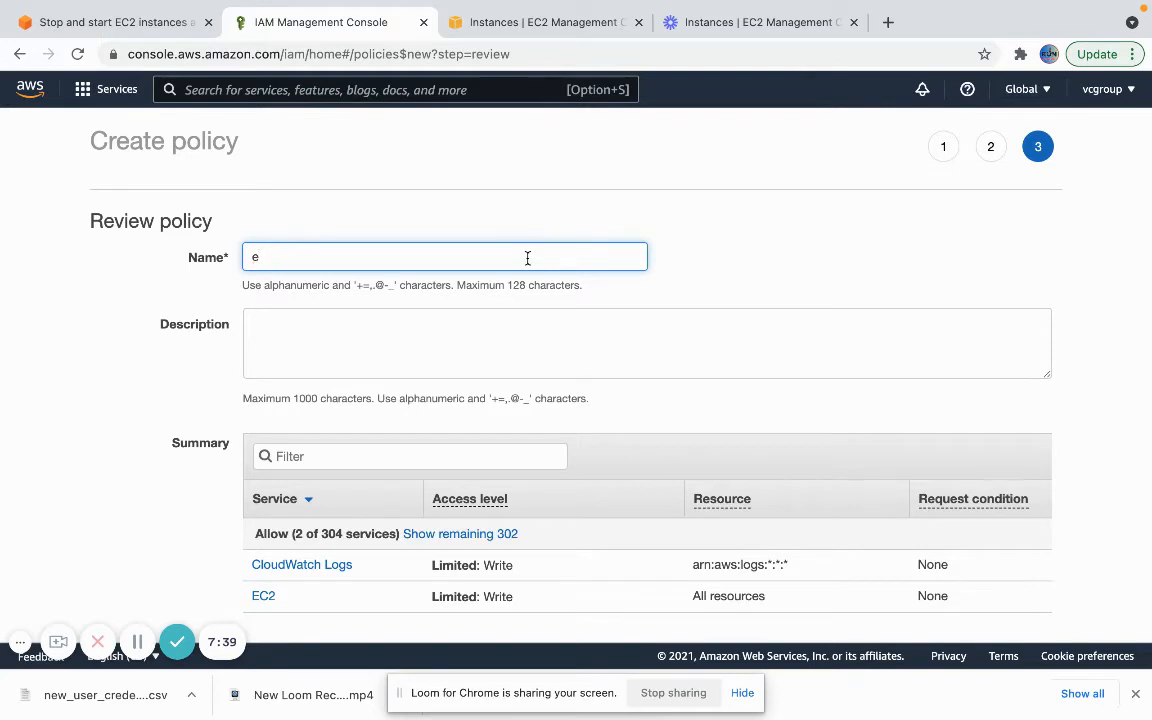
key(BackSpace)
text(stopEC2policy)
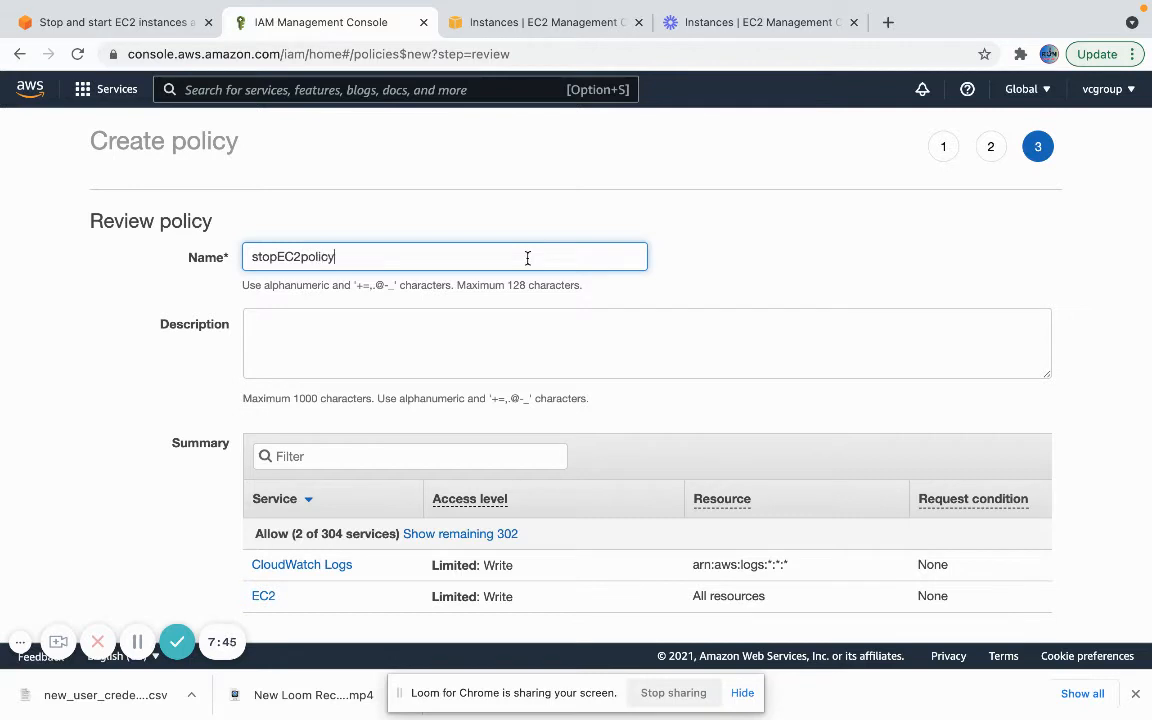
- Review the policy's service summary and create the policy
scroll(684, 296, down, 3)
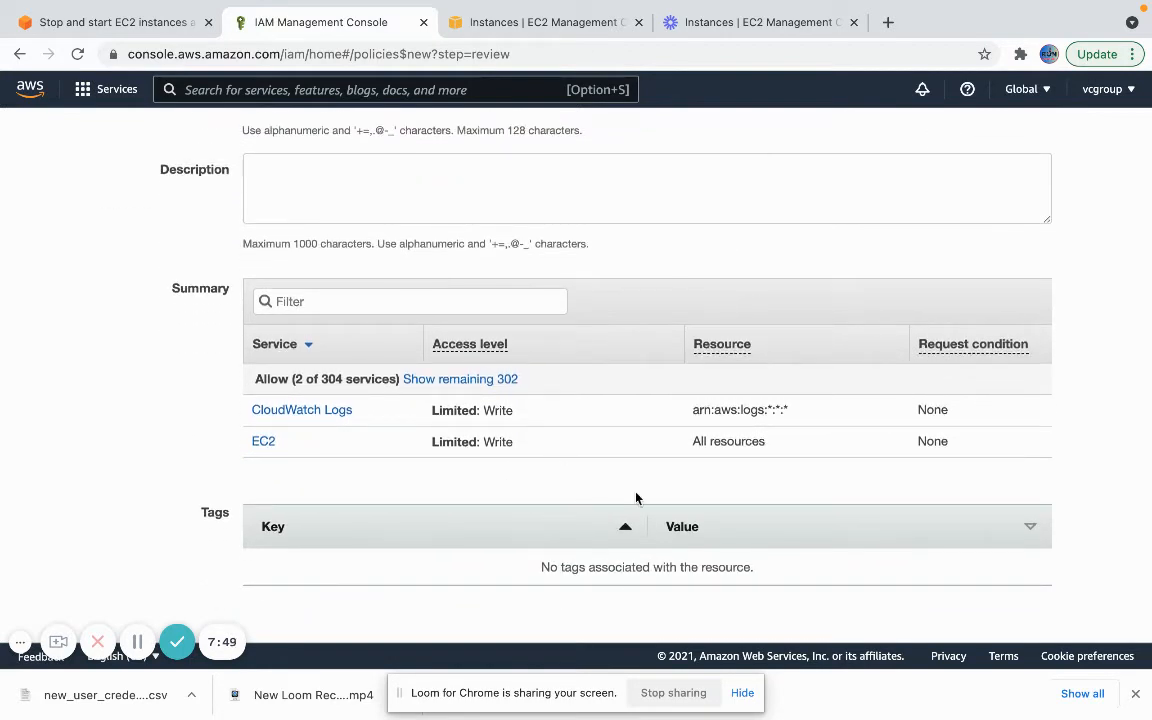
scroll(645, 494, down, 1)
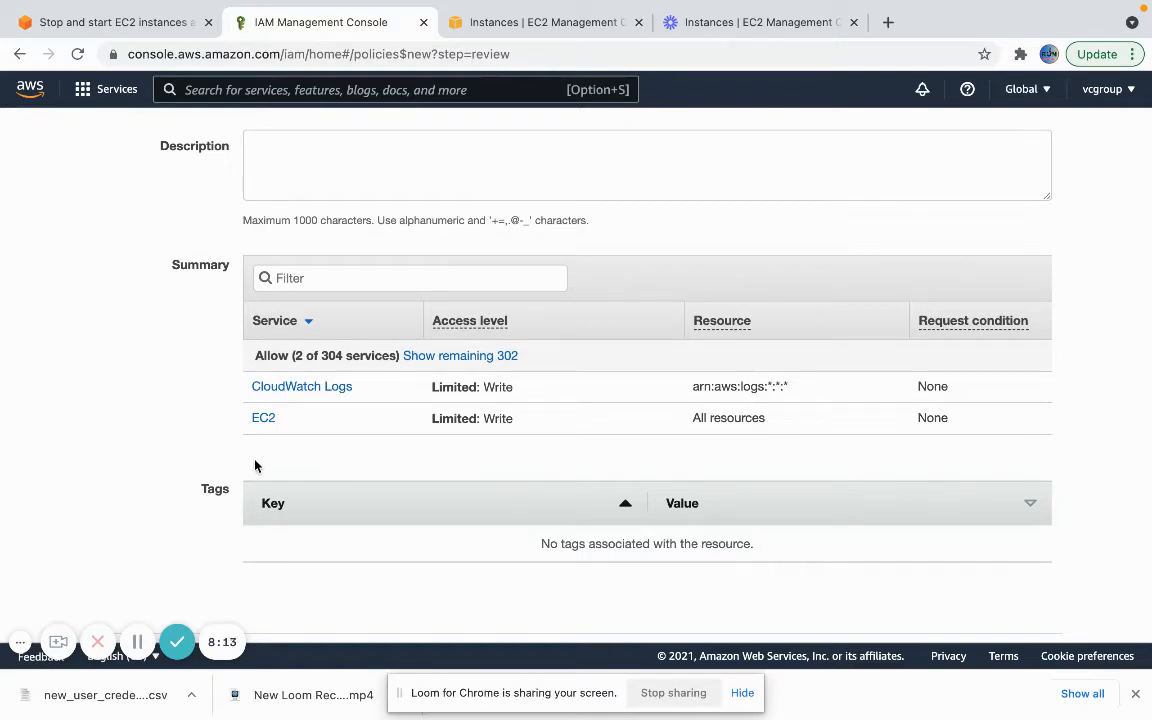
scroll(381, 517, down, 1)
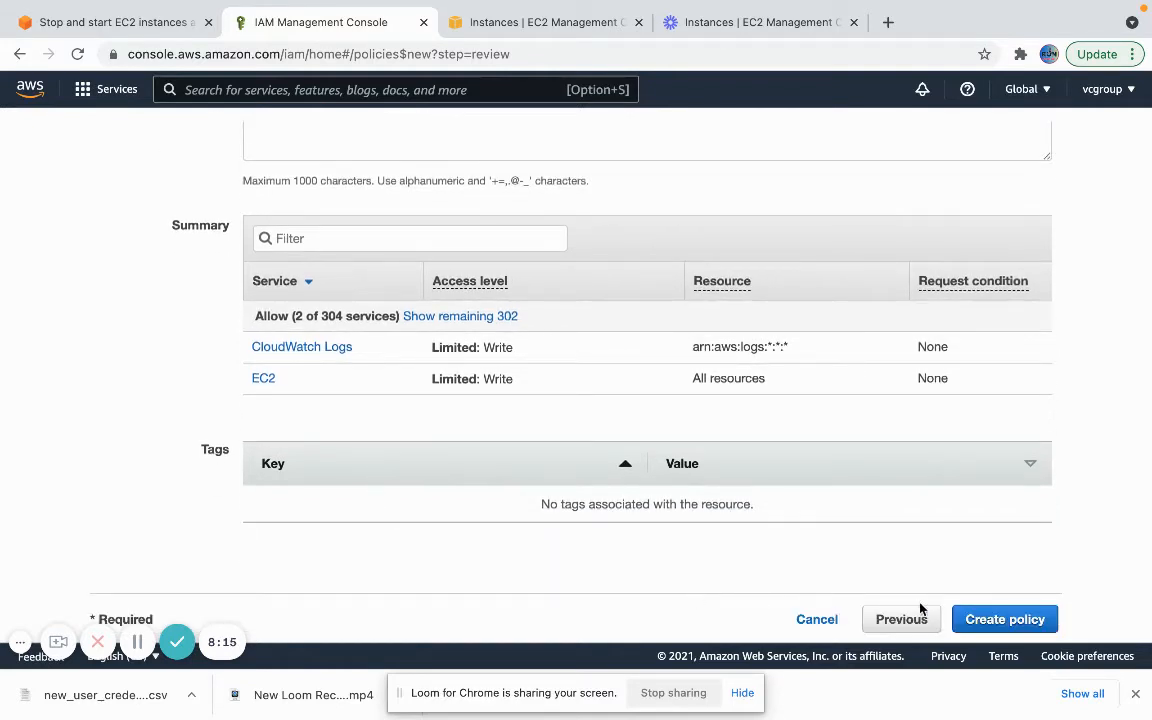
click(1019, 621)
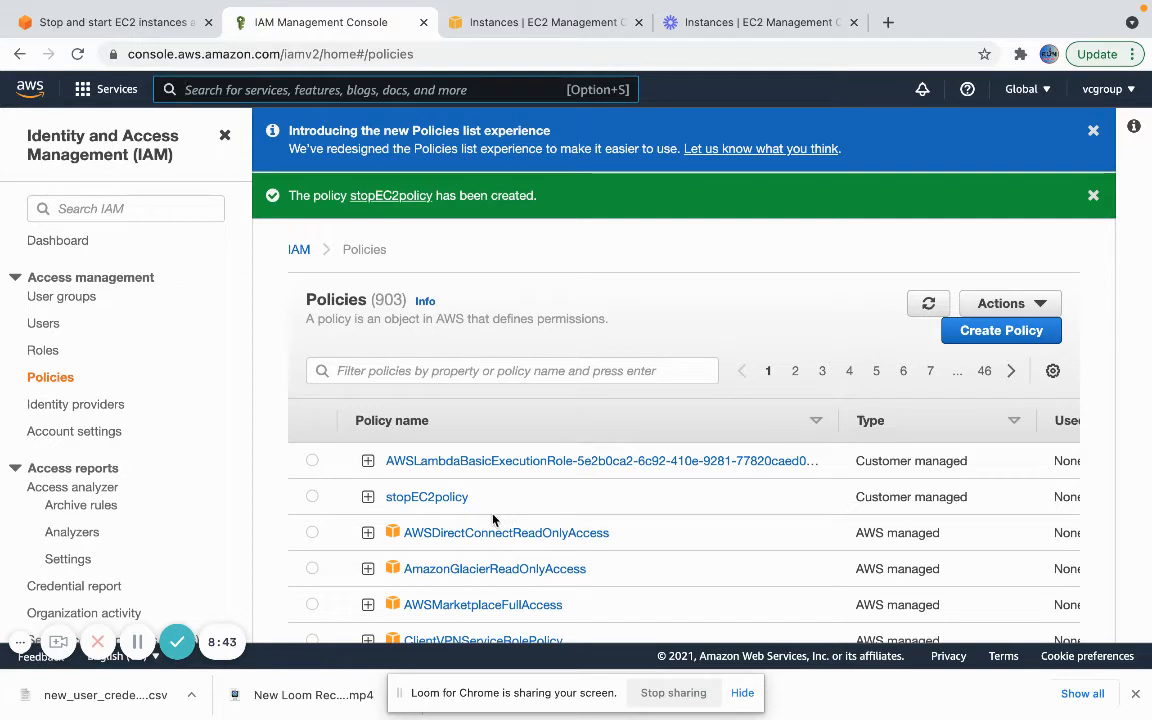
- Start creating a new IAM role for an AWS service with Lambda as its use case
click(47, 354)
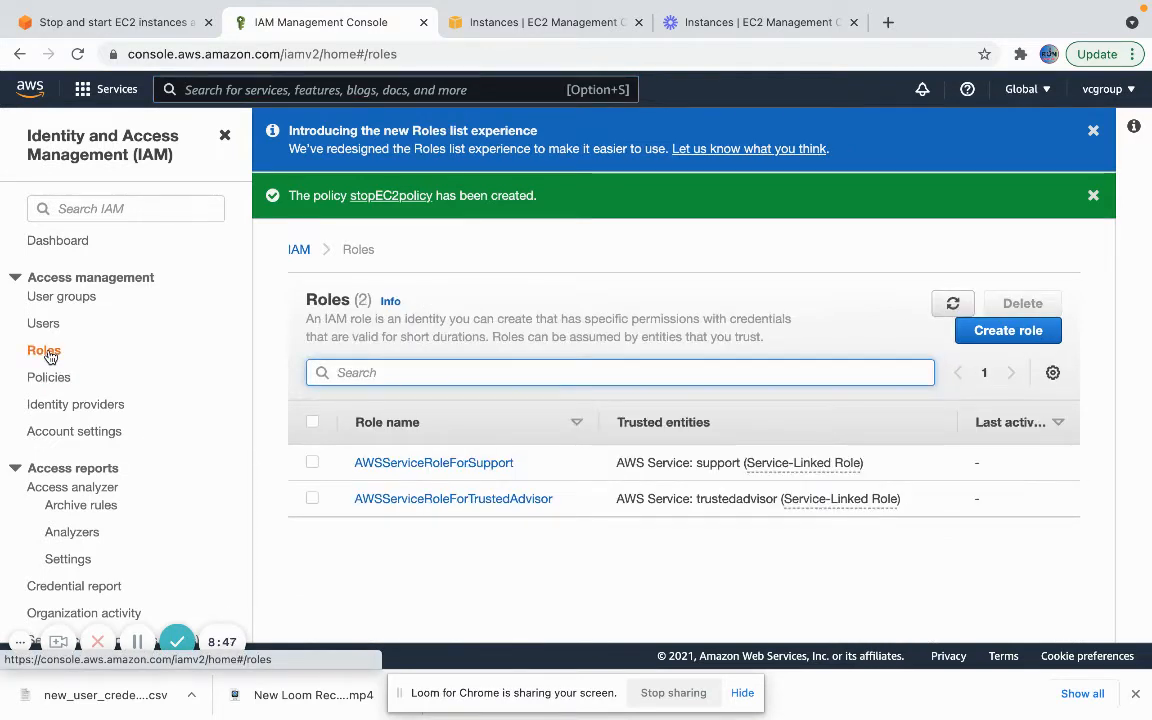
click(1008, 331)
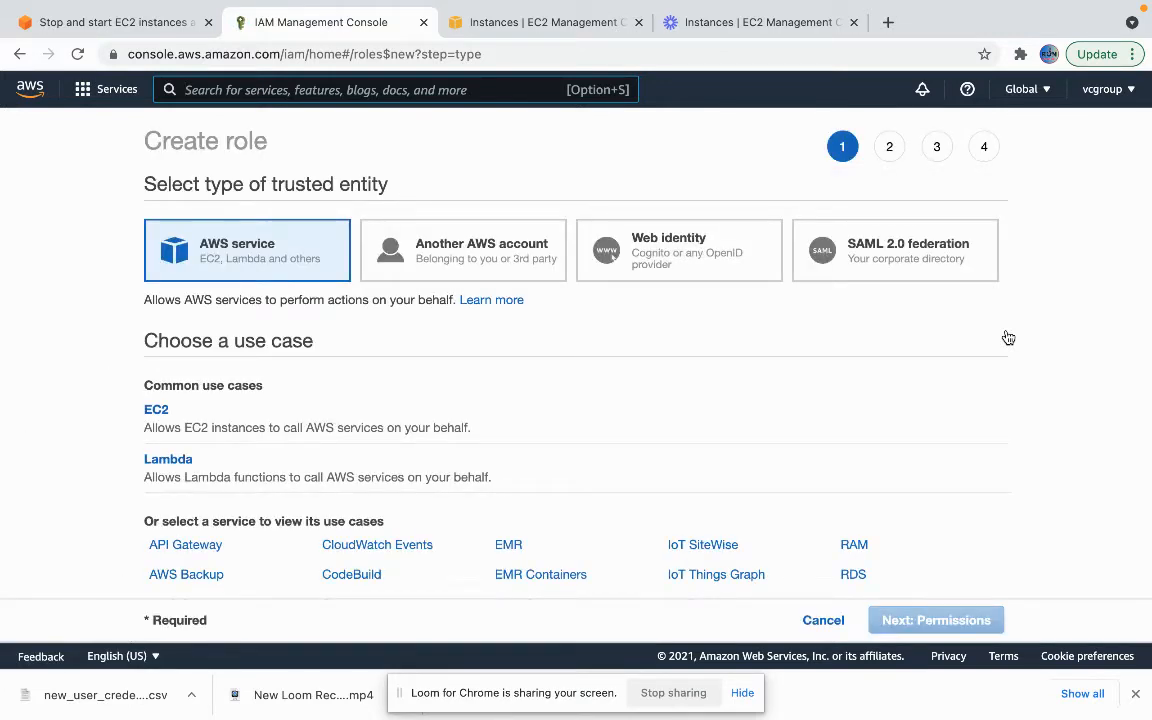
click(297, 478)
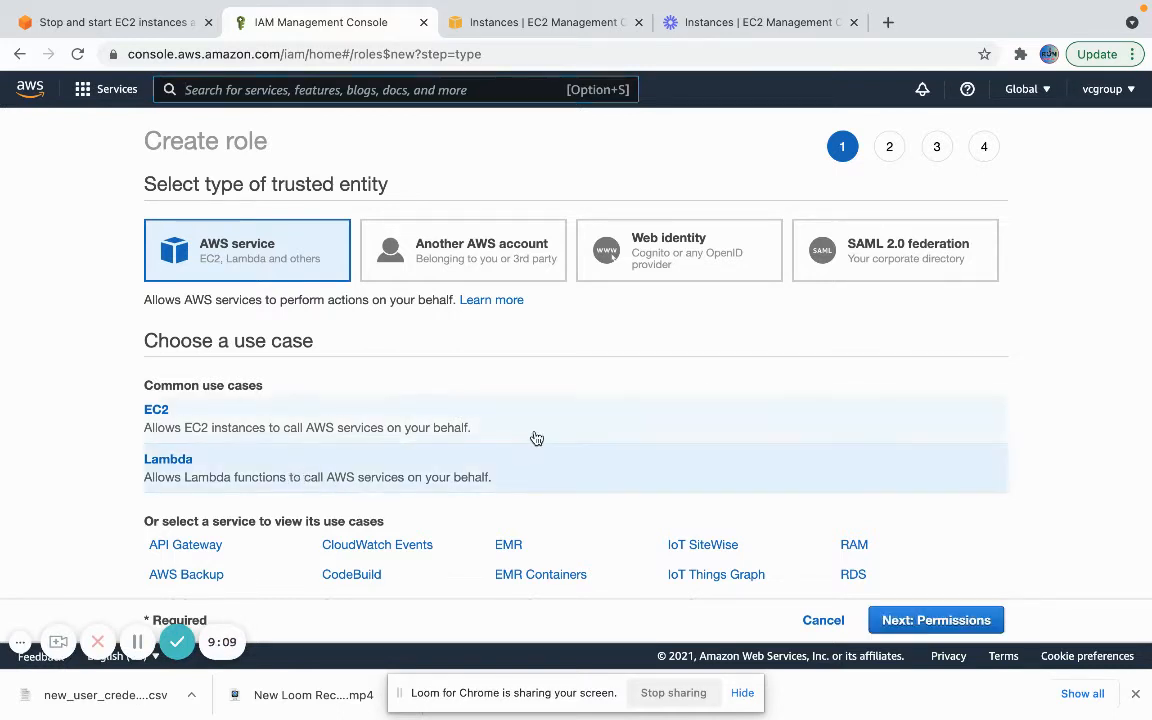
click(921, 621)
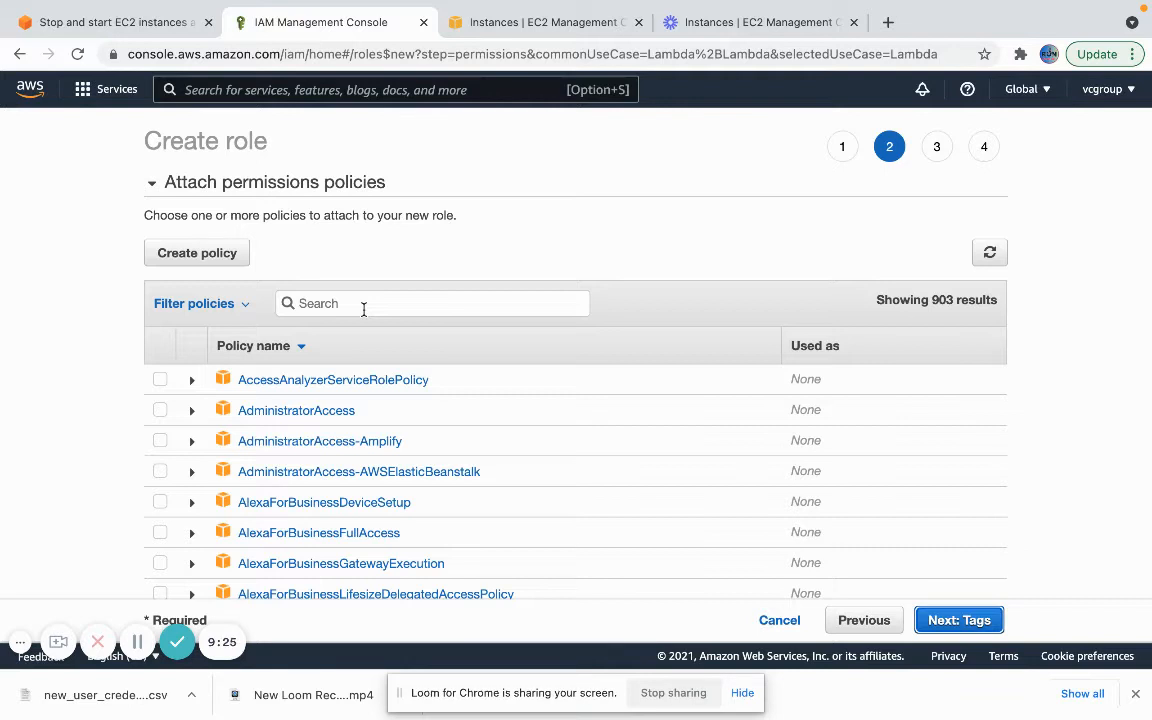
- Find stopEC2policy by searching for "stop", attach it to the role, and continue to the review without tags
click(363, 309)
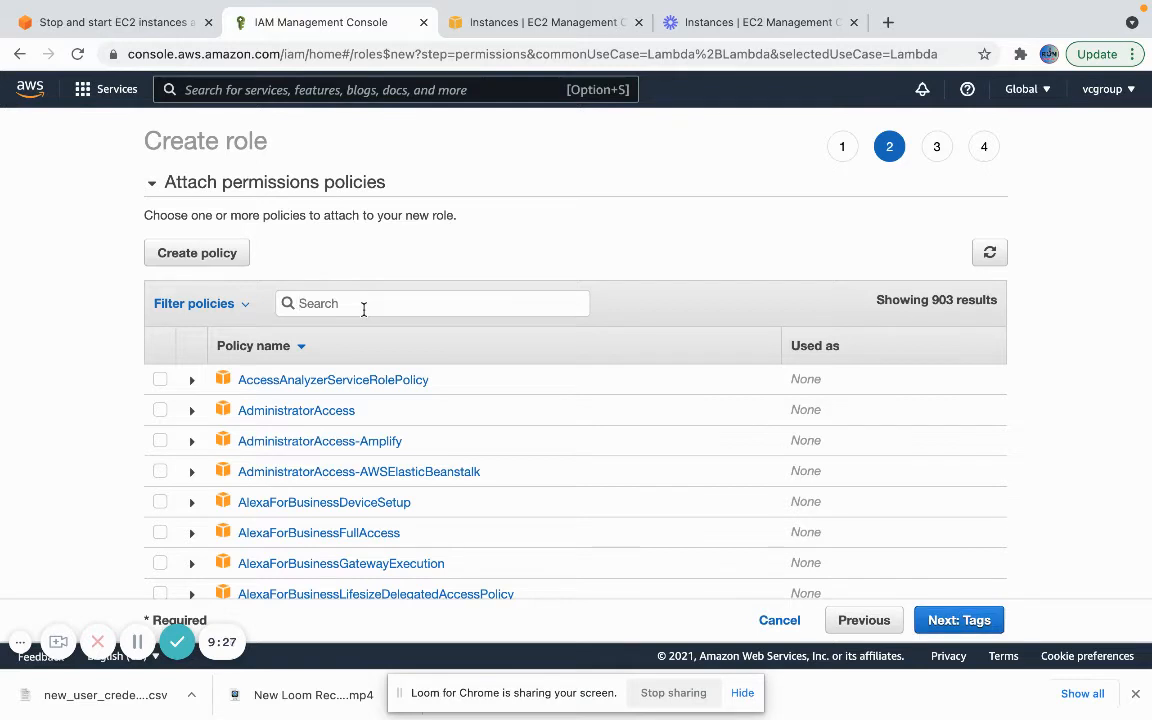
text(stop)
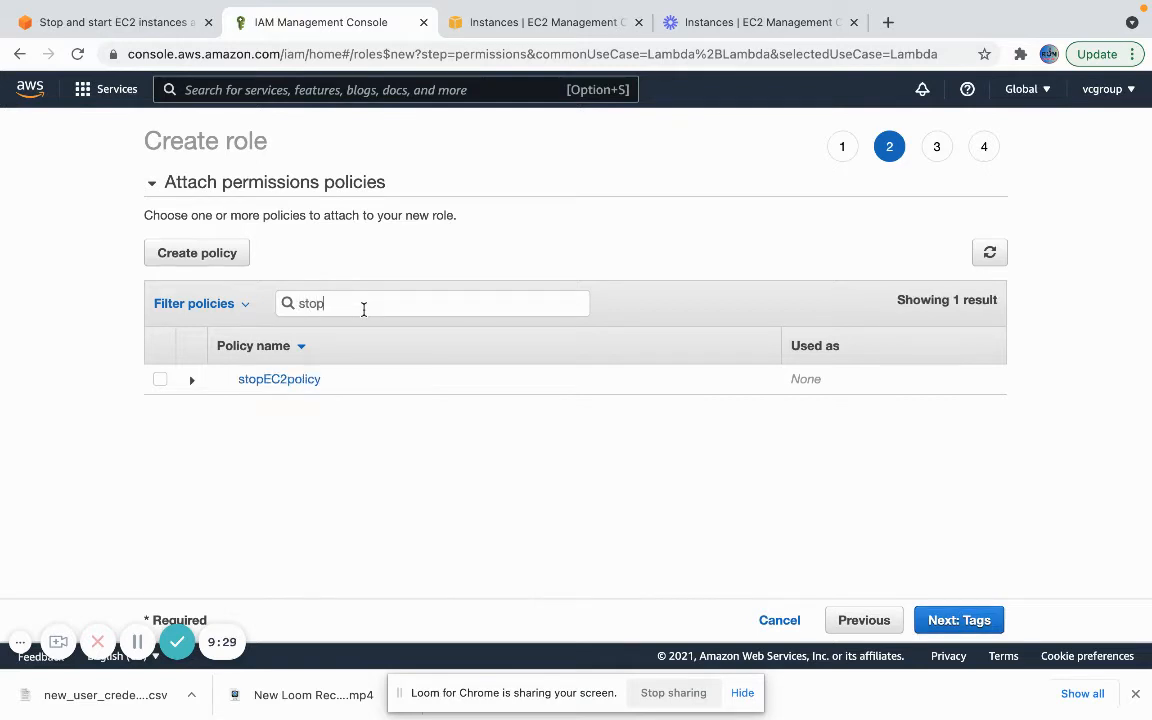
click(160, 381)
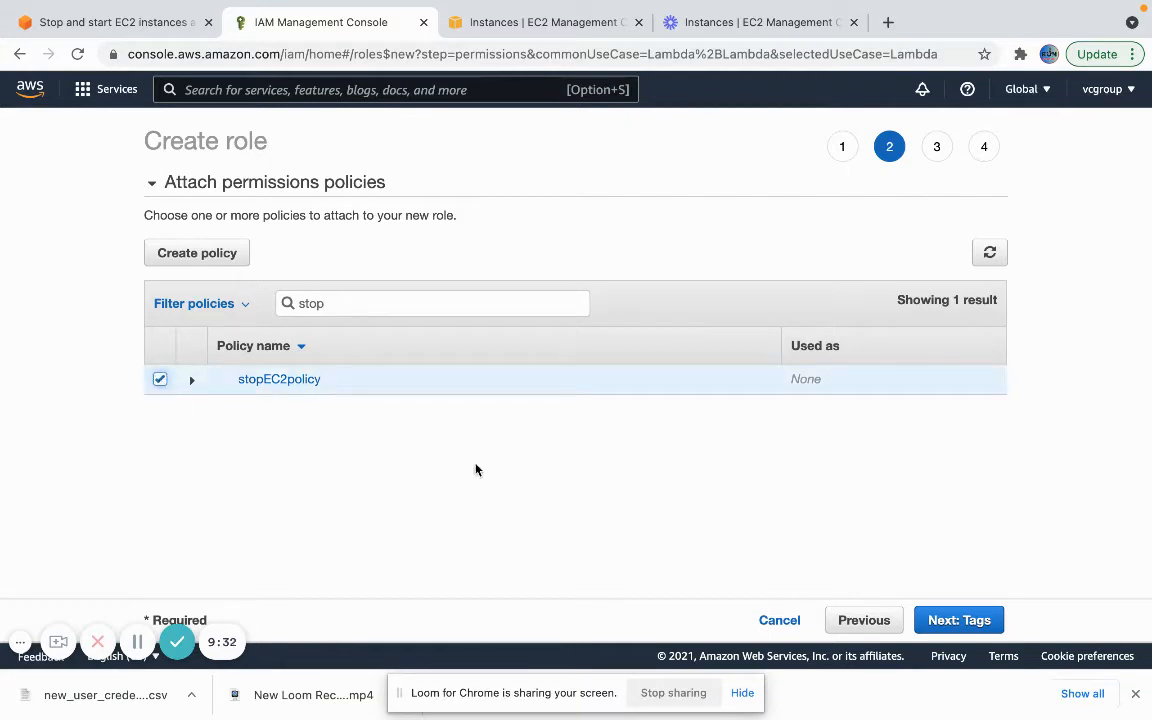
click(932, 621)
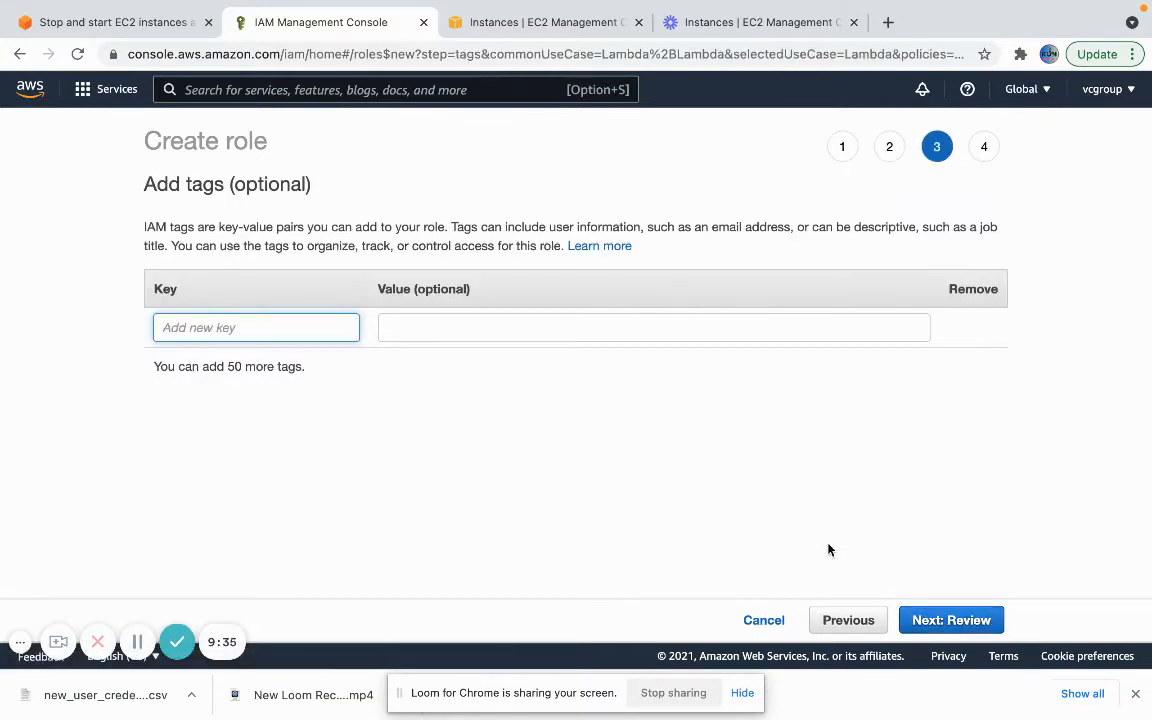
click(966, 621)
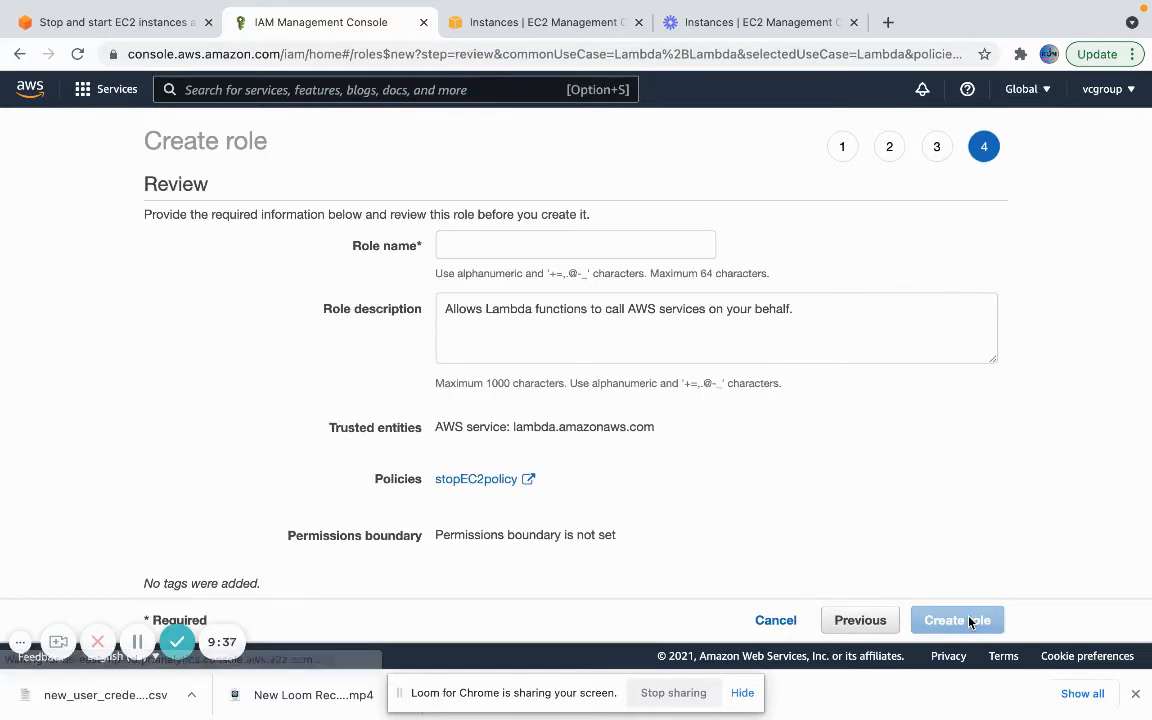
- Name the role stopstartrole and create it
click(615, 249)
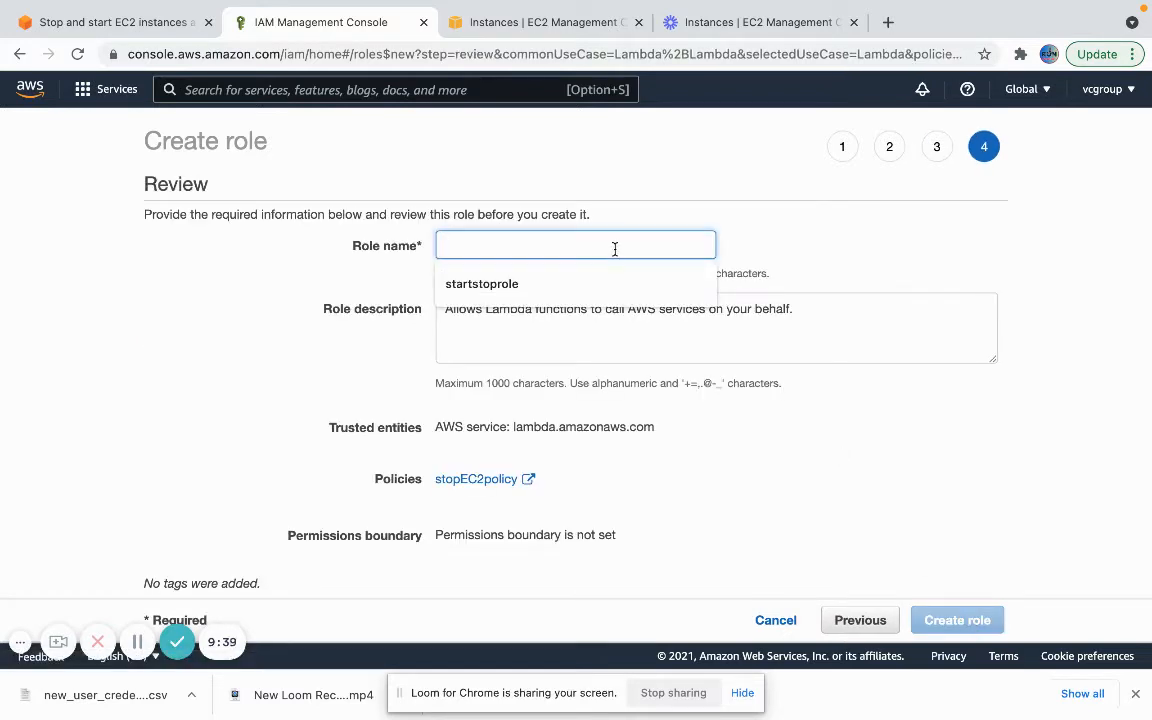
text(st)
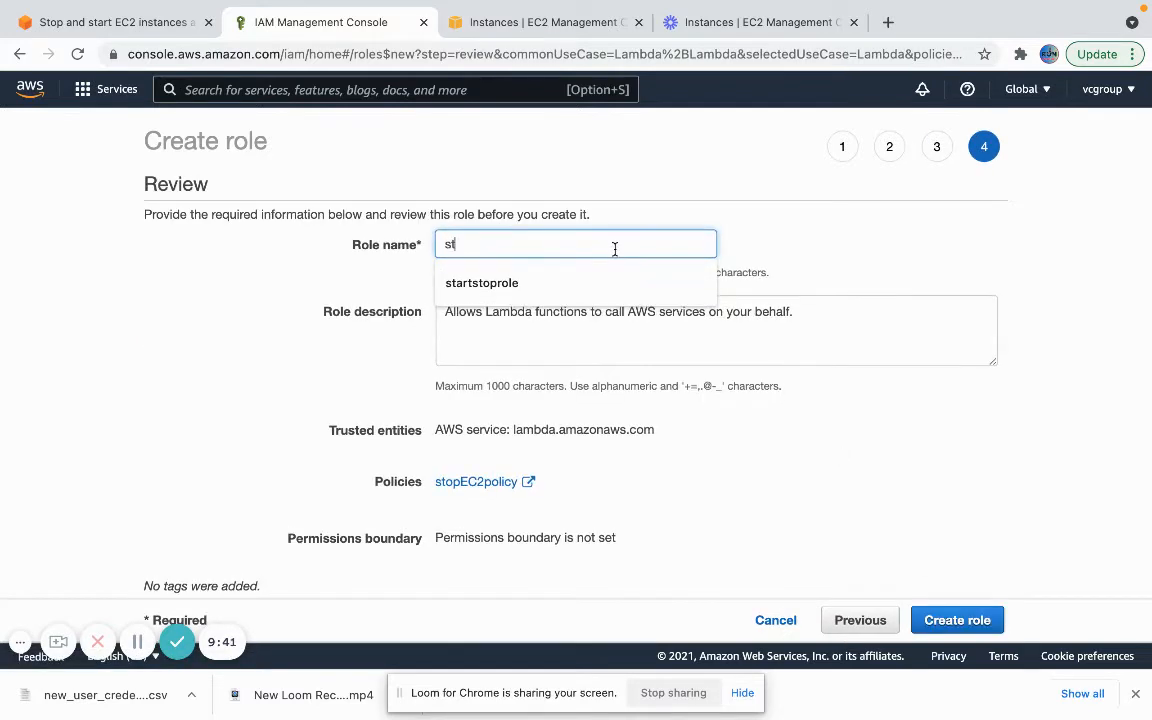
text(artstop)
key(BackSpace)
key(BackSpace)
key(BackSpace)
text(ops)
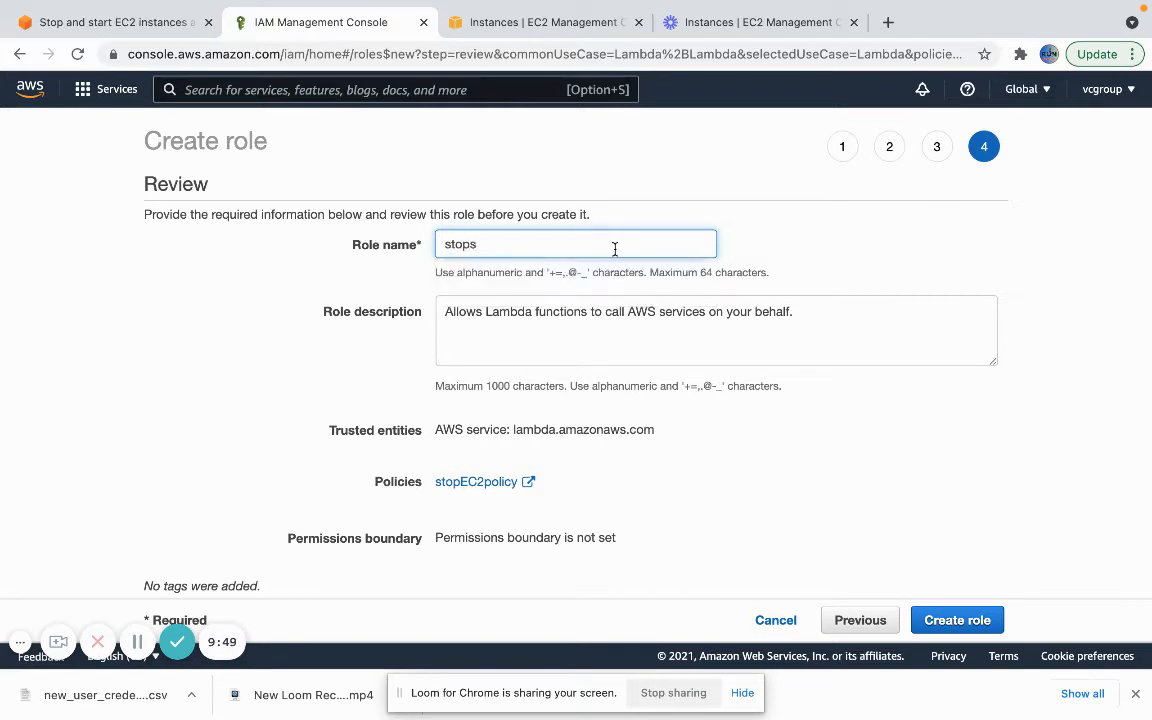
text(tartrole)
click(966, 621)
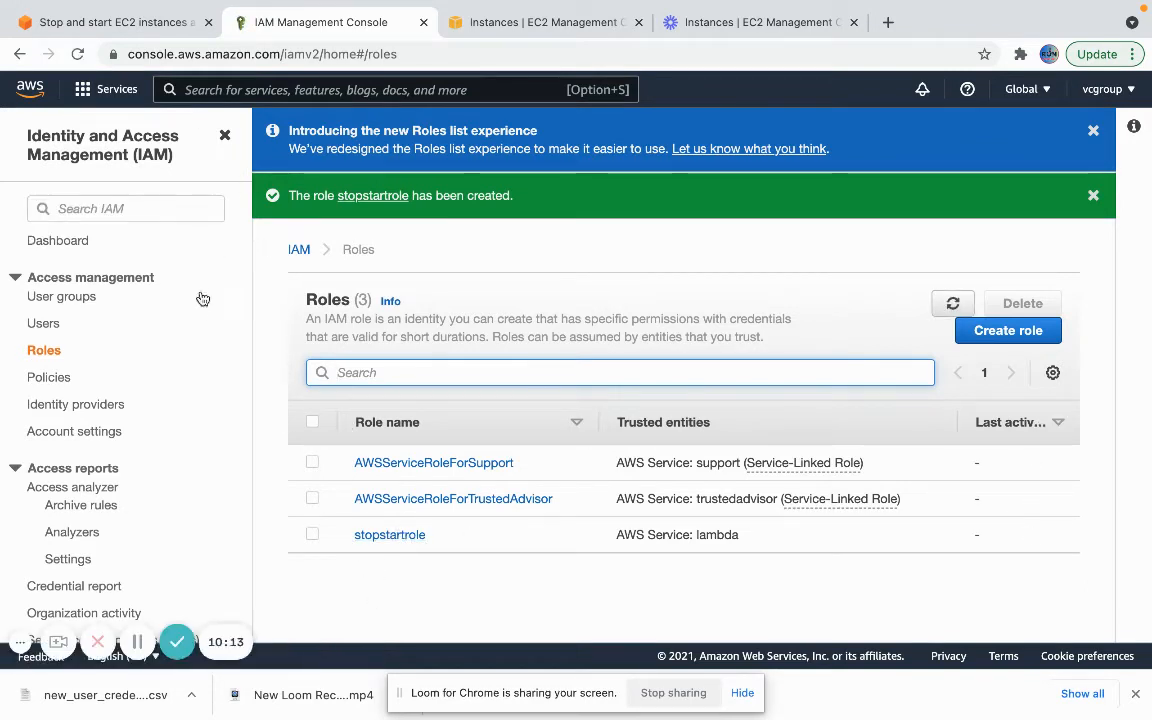
- Search the console for the Lambda service, open it, and start creating a new function
click(429, 91)
text(la)
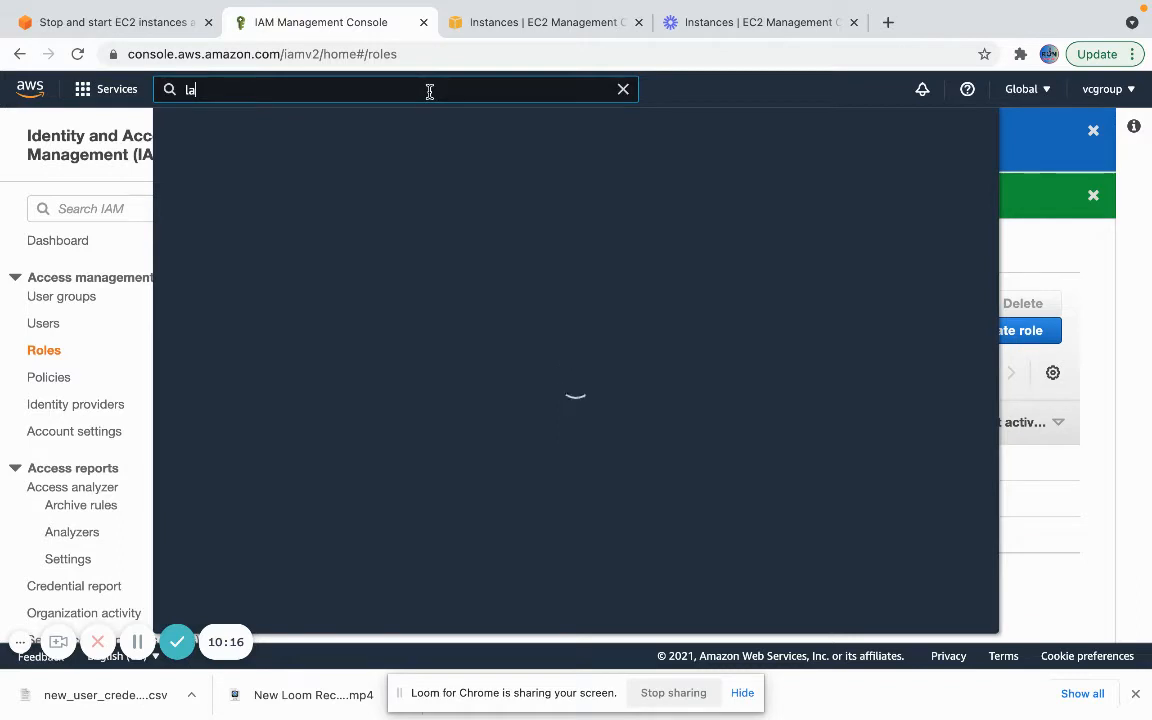
text(mbda)
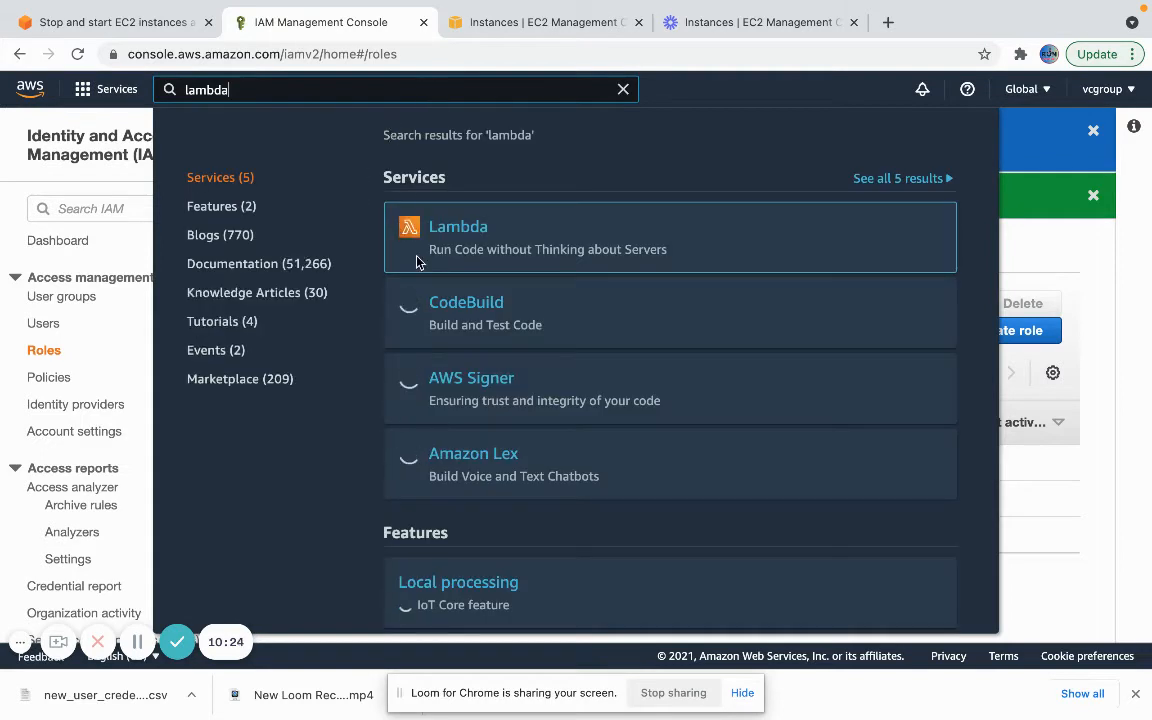
click(475, 232)
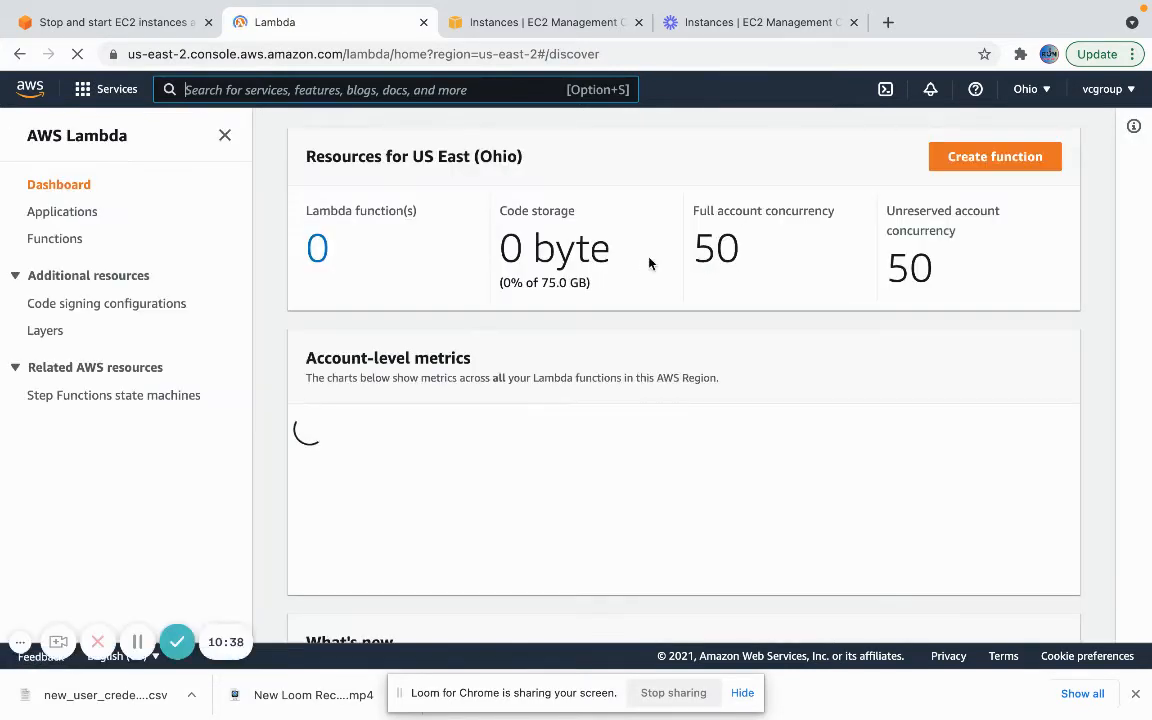
click(987, 164)
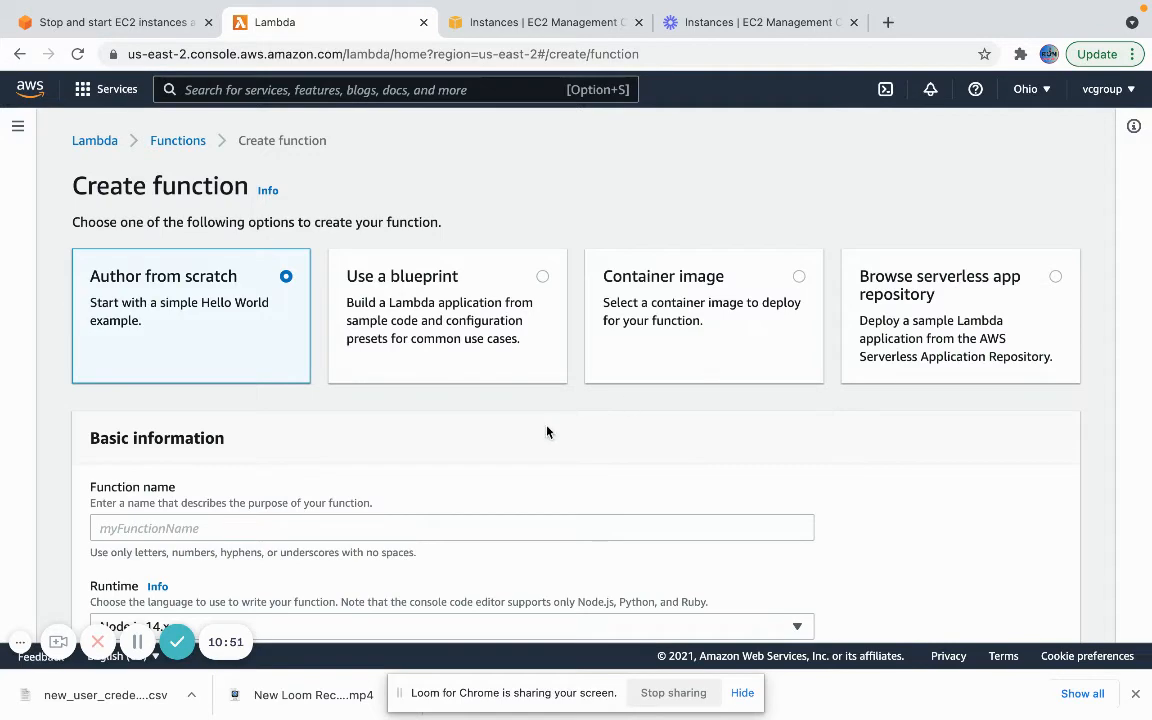
- Name the new author-from-scratch function stopEC2instances
scroll(290, 390, down, 1)
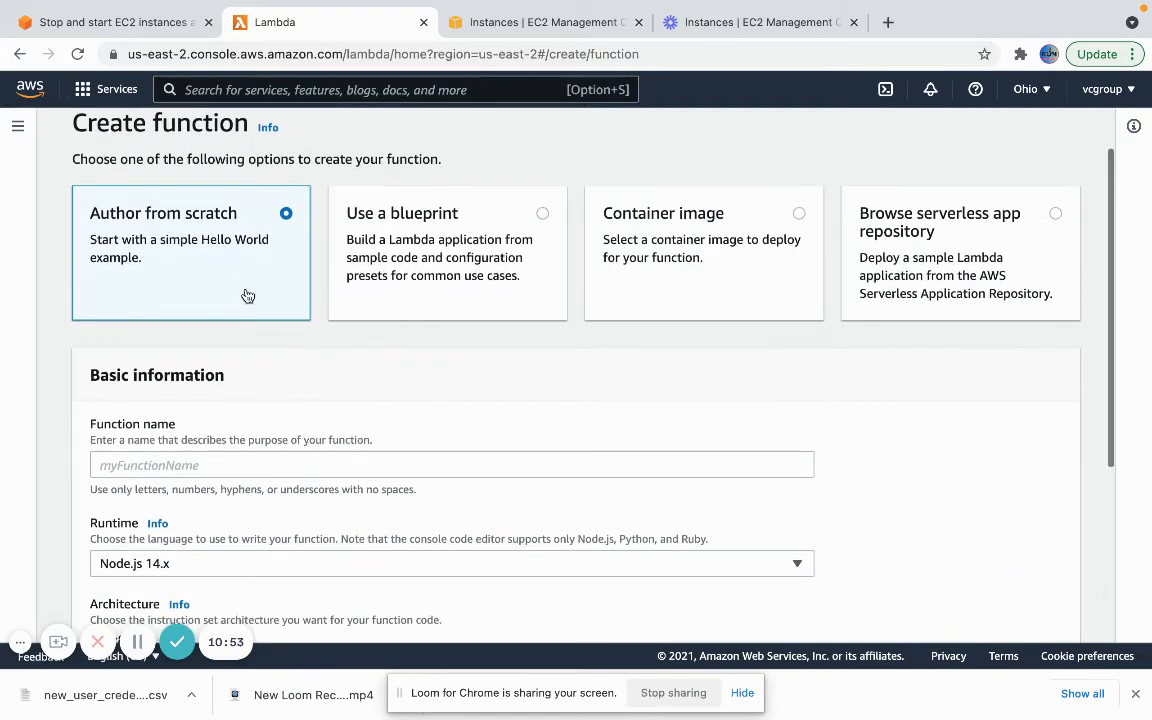
scroll(281, 356, down, 1)
click(260, 385)
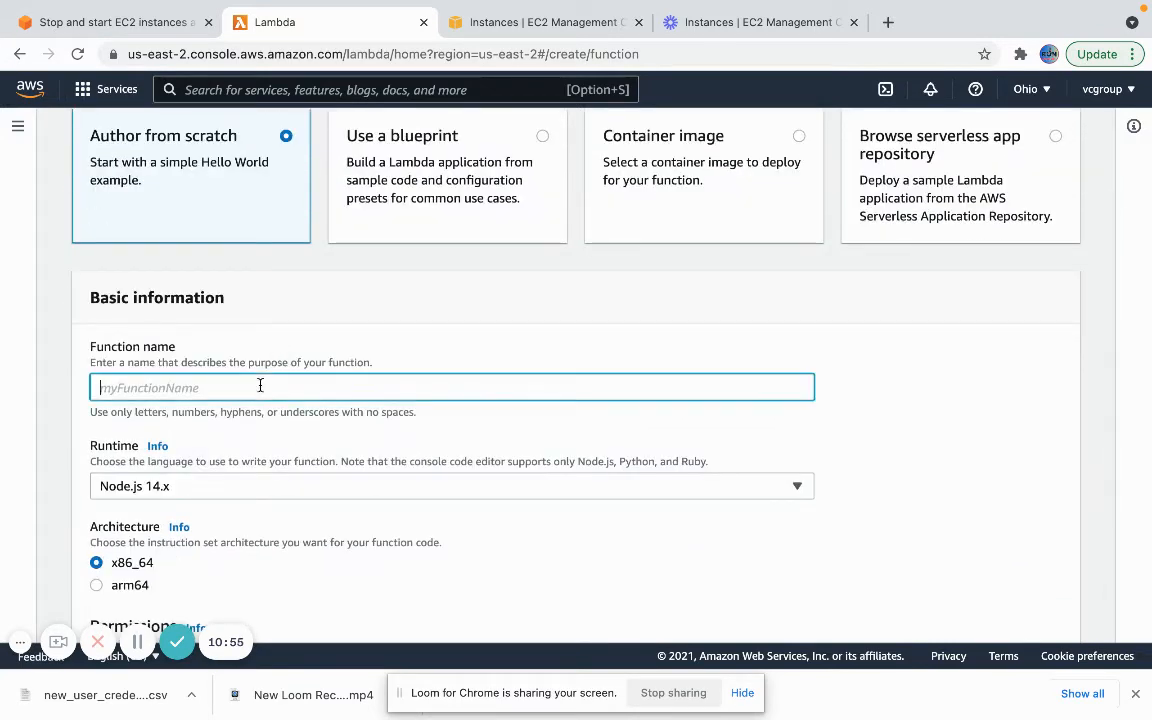
text(ec)
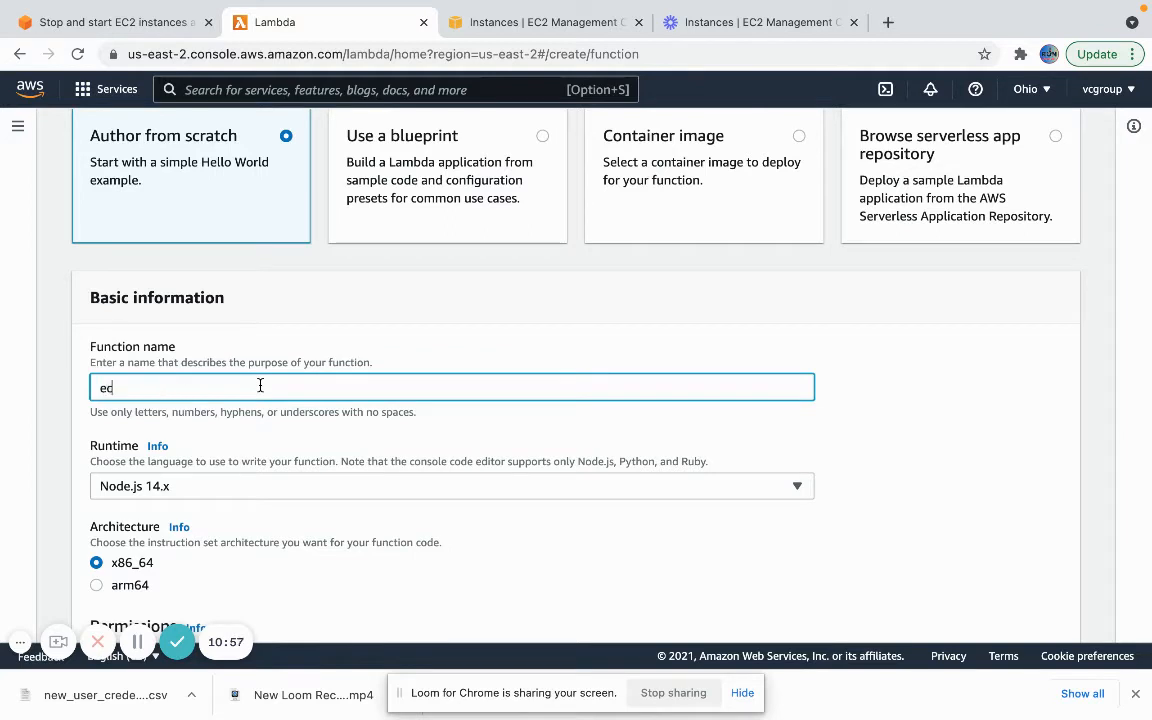
text(2)
key(BackSpace)
key(BackSpace)
key(BackSpace)
text(S)
key(BackSpace)
text(stopEC2instances)
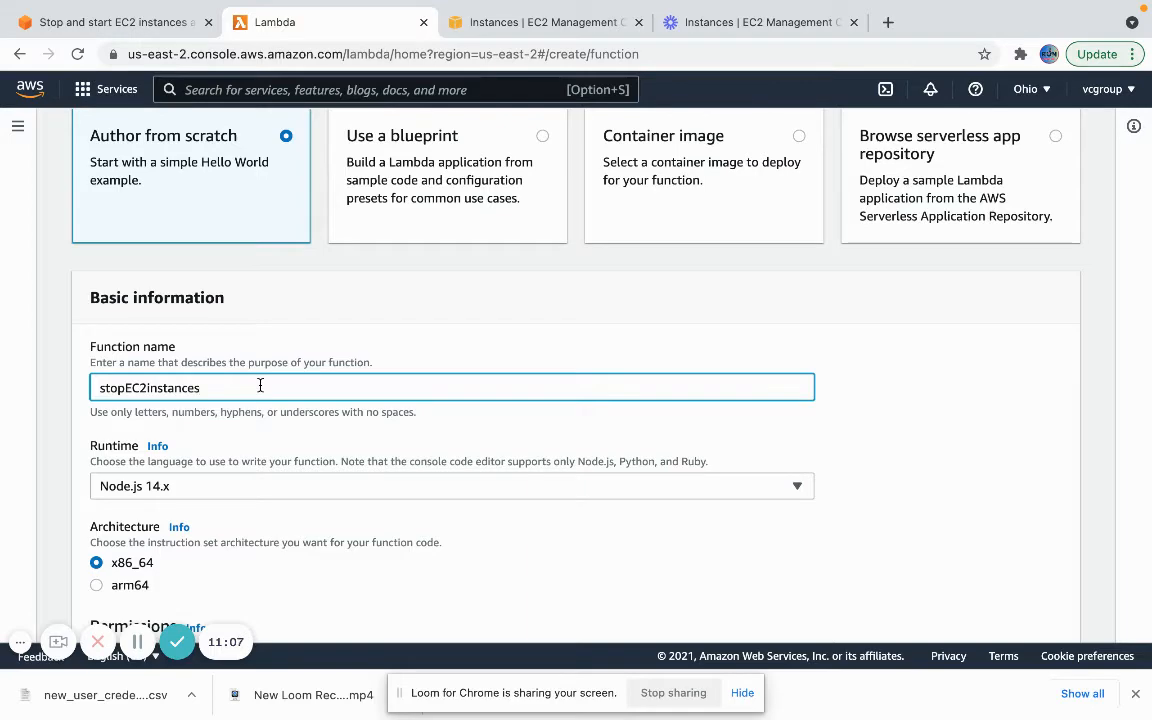
- Set the new function's runtime to Python 3.8
scroll(400, 440, down, 2)
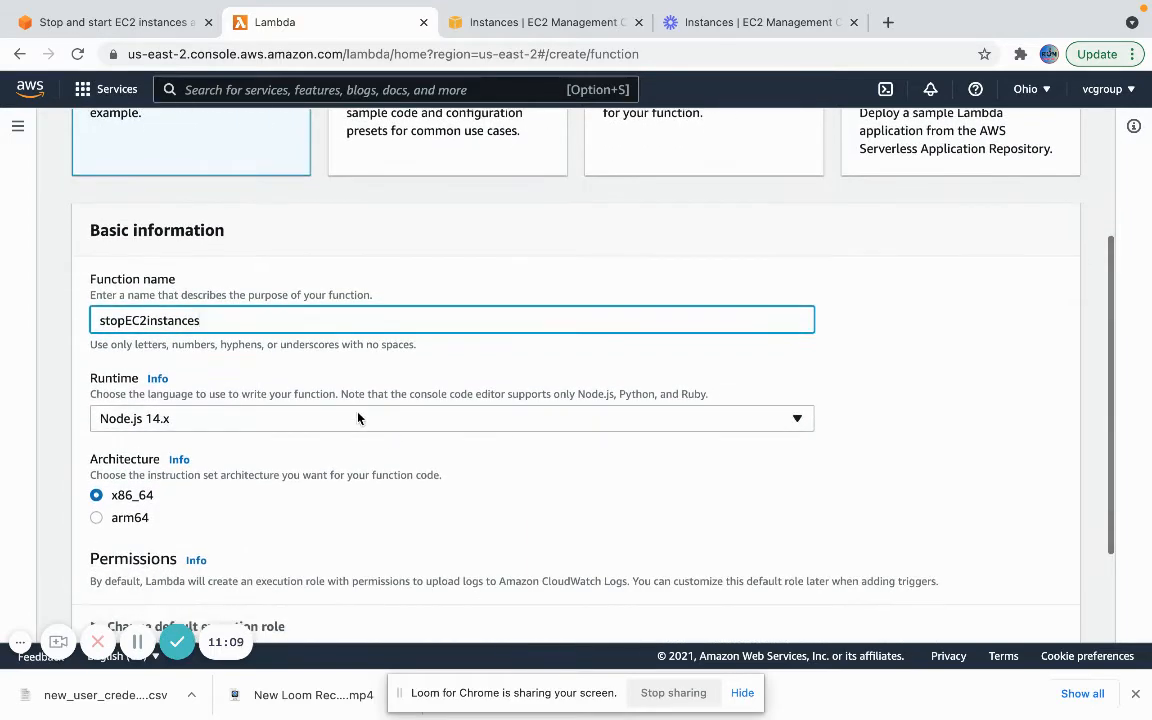
click(360, 419)
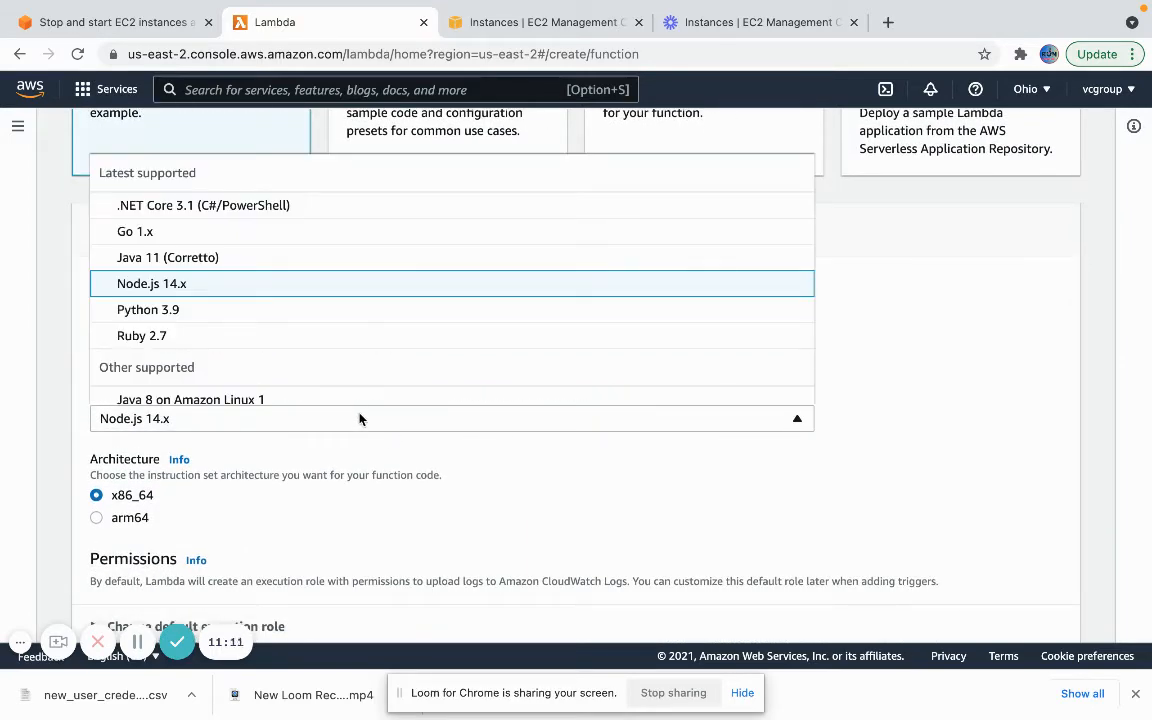
scroll(375, 360, down, 4)
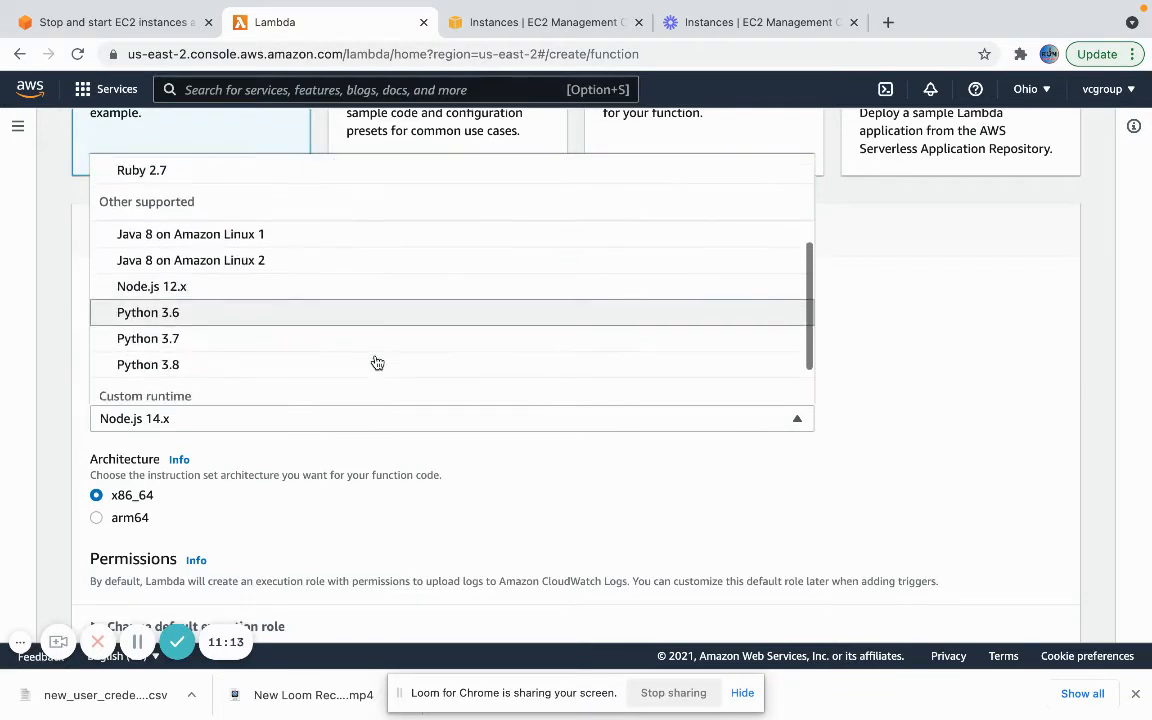
click(327, 368)
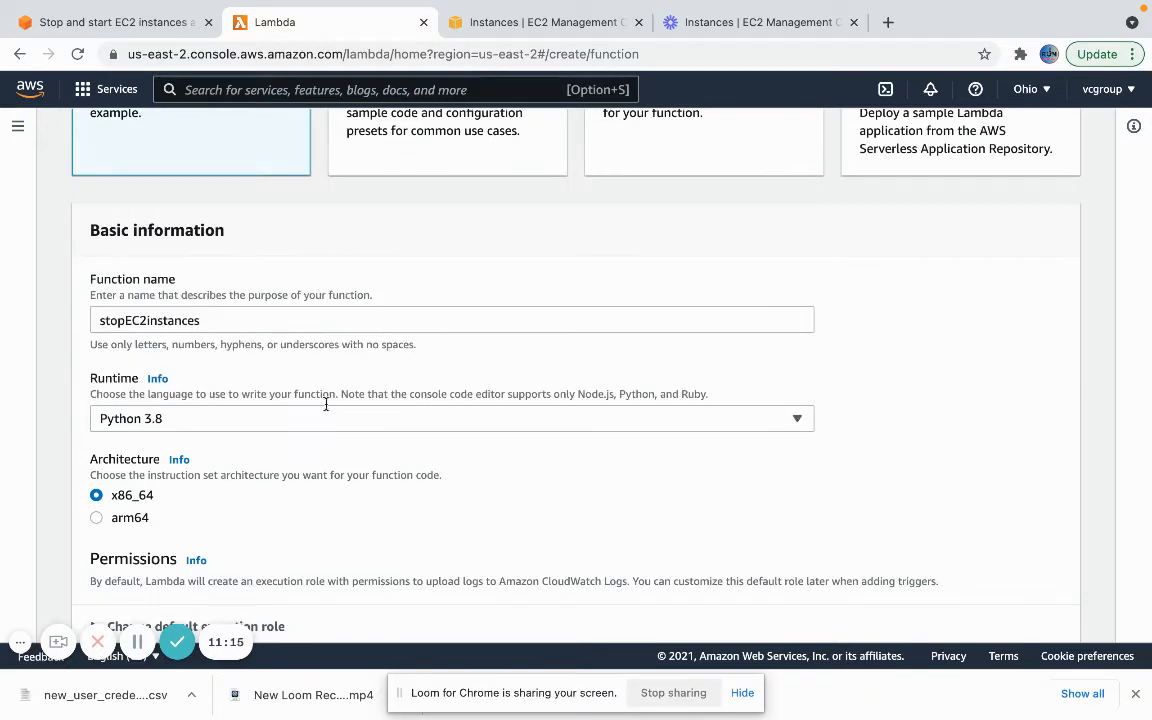
click(353, 428)
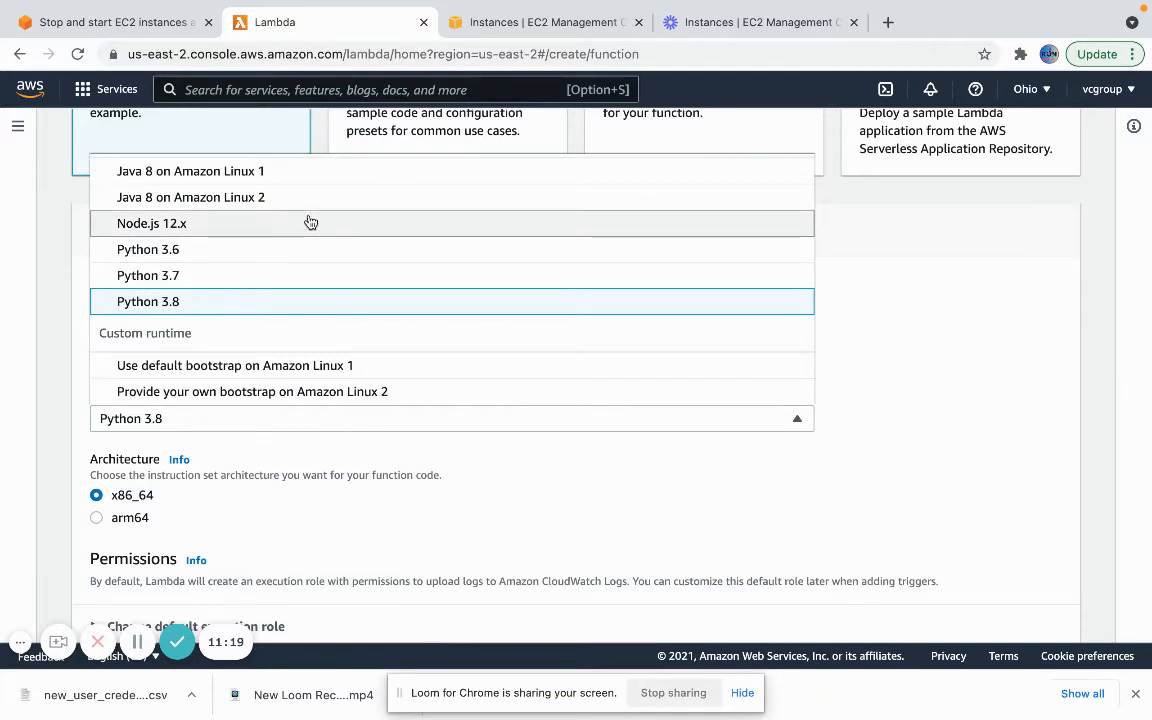
click(314, 301)
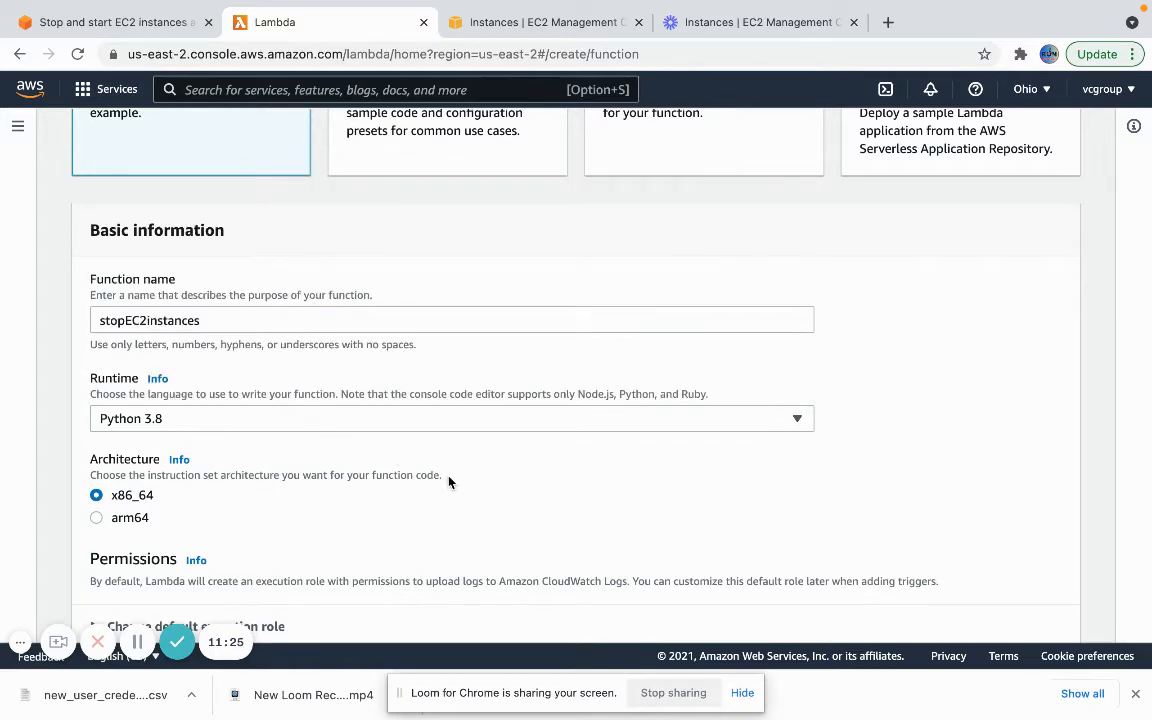
- Assign the existing role stopstartrole as the execution role and create the function
scroll(448, 482, down, 3)
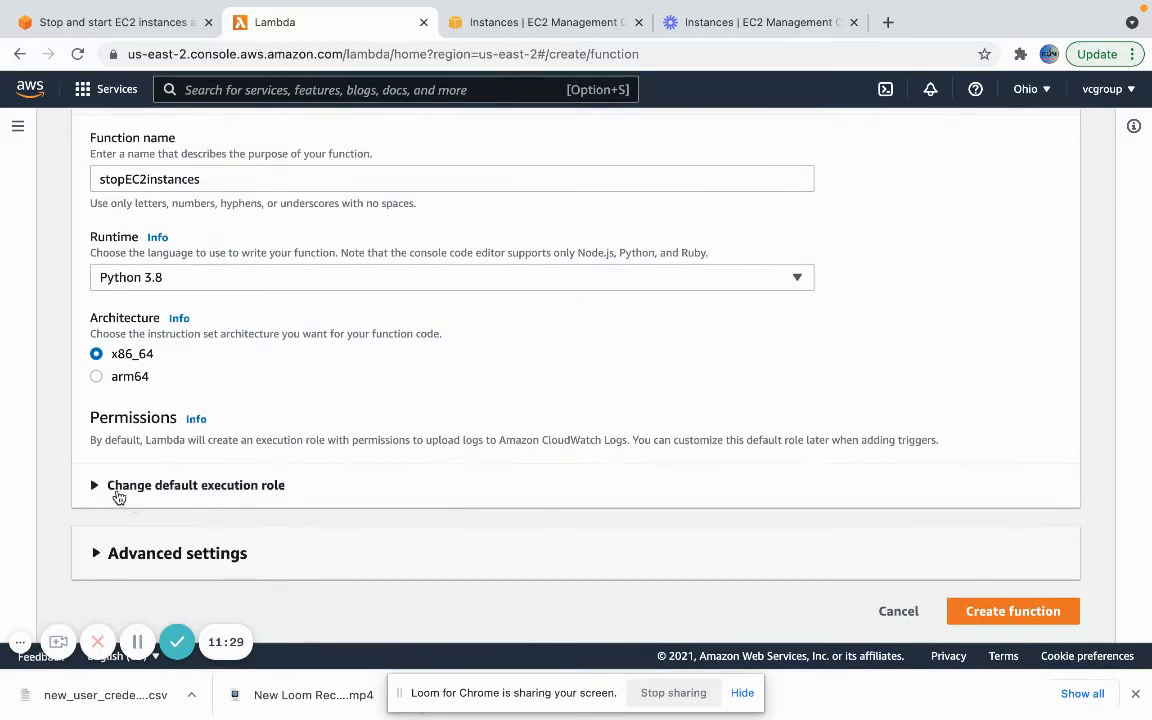
click(98, 486)
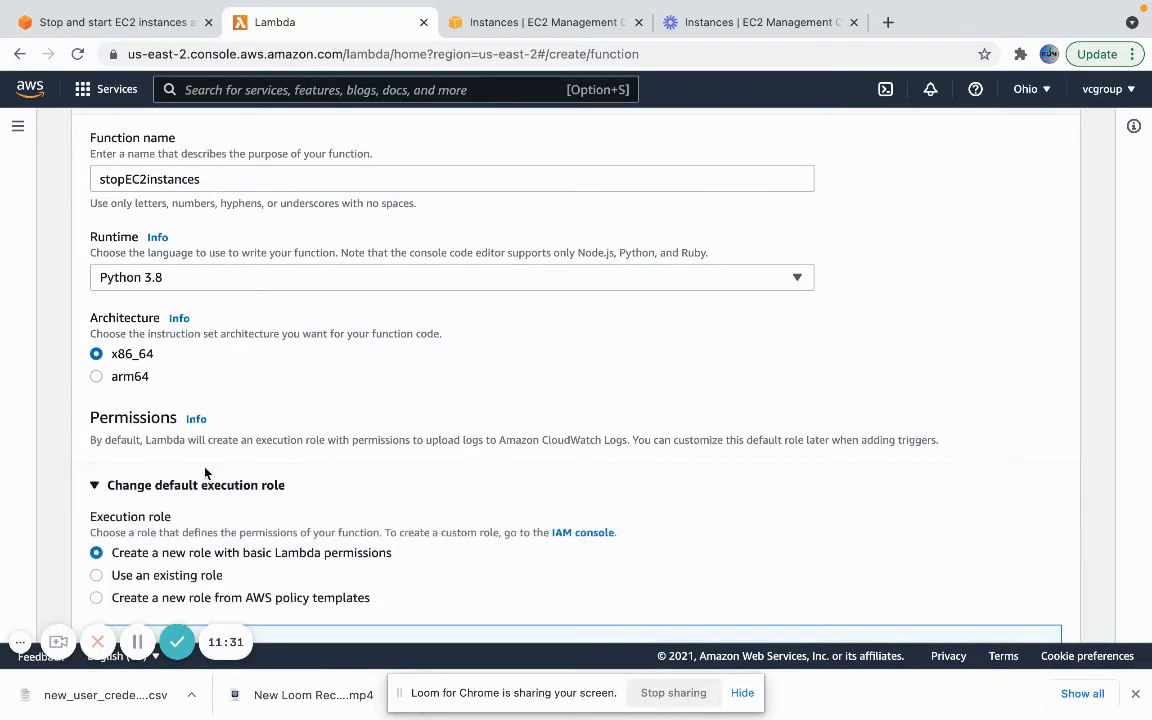
scroll(199, 465, down, 3)
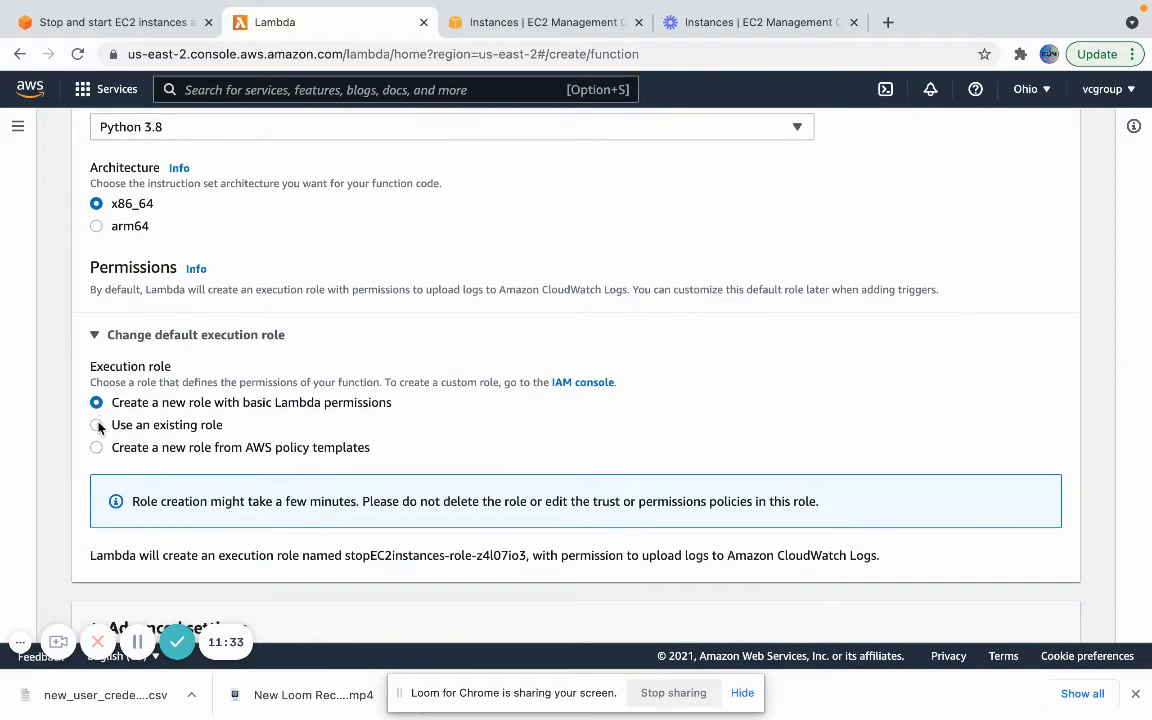
click(97, 426)
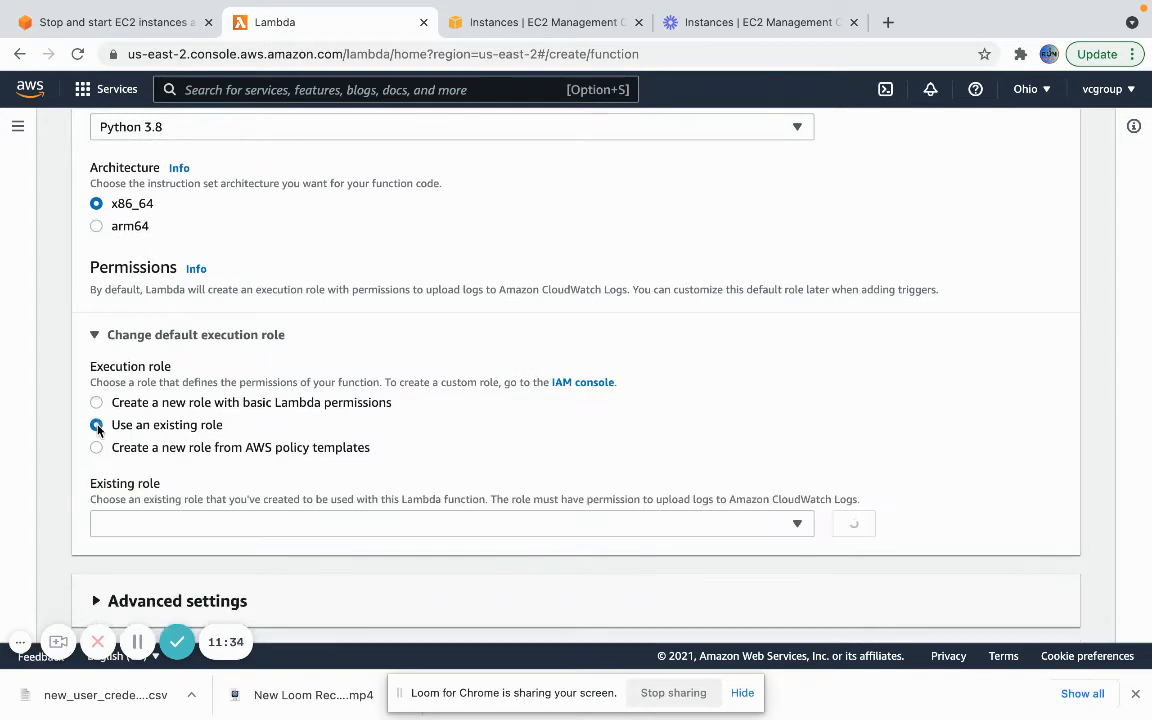
click(353, 524)
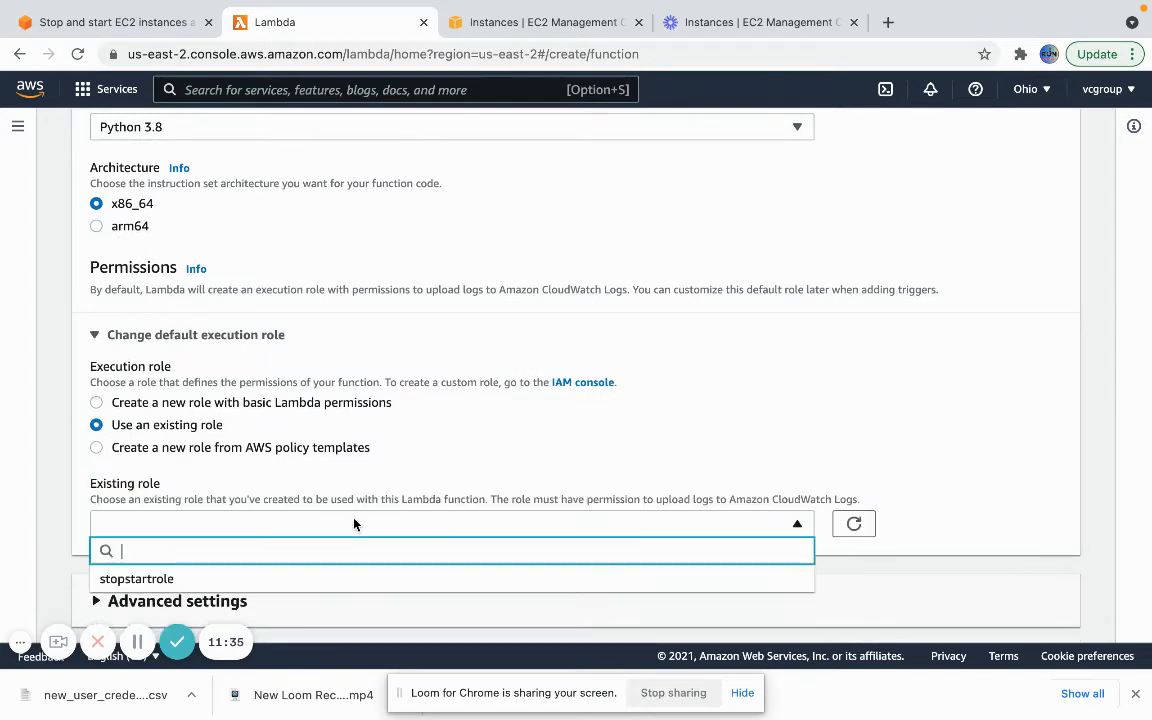
click(292, 579)
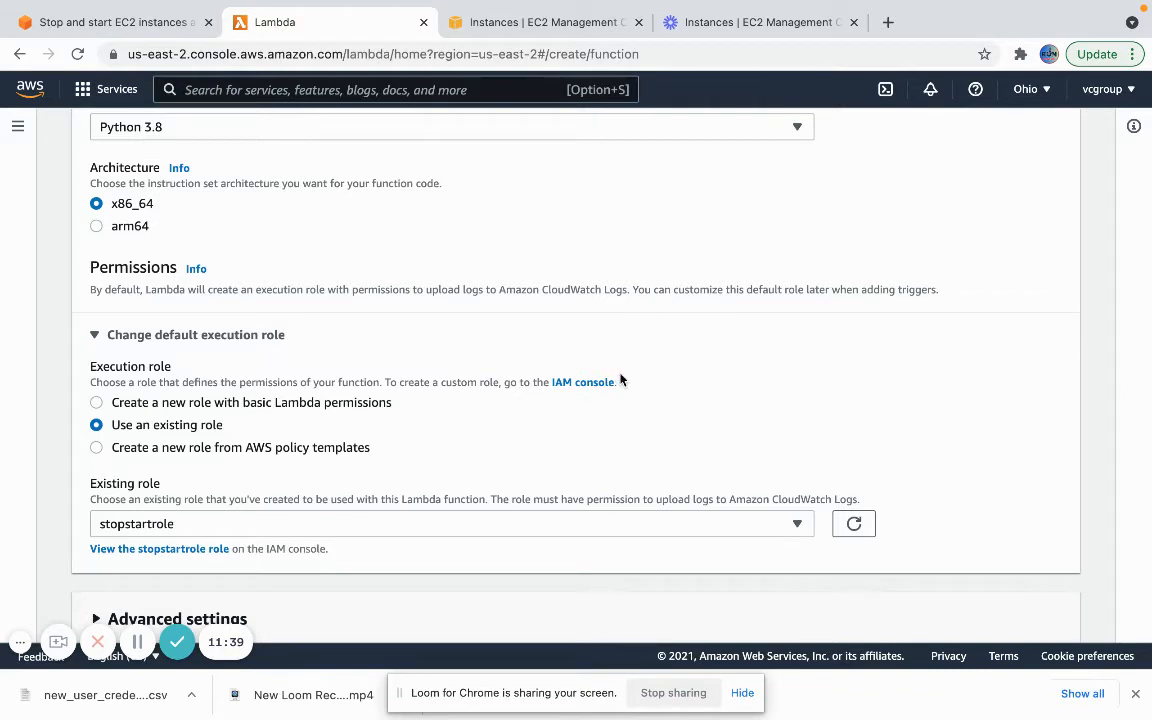
scroll(710, 366, down, 1)
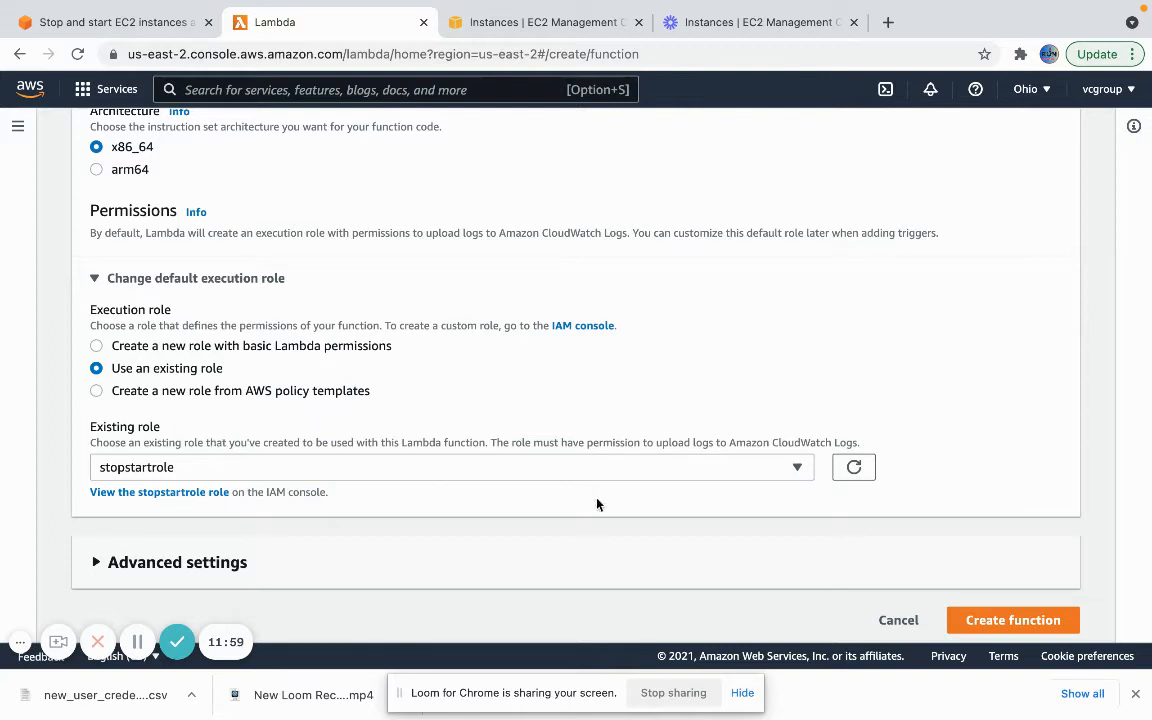
scroll(750, 528, down, 1)
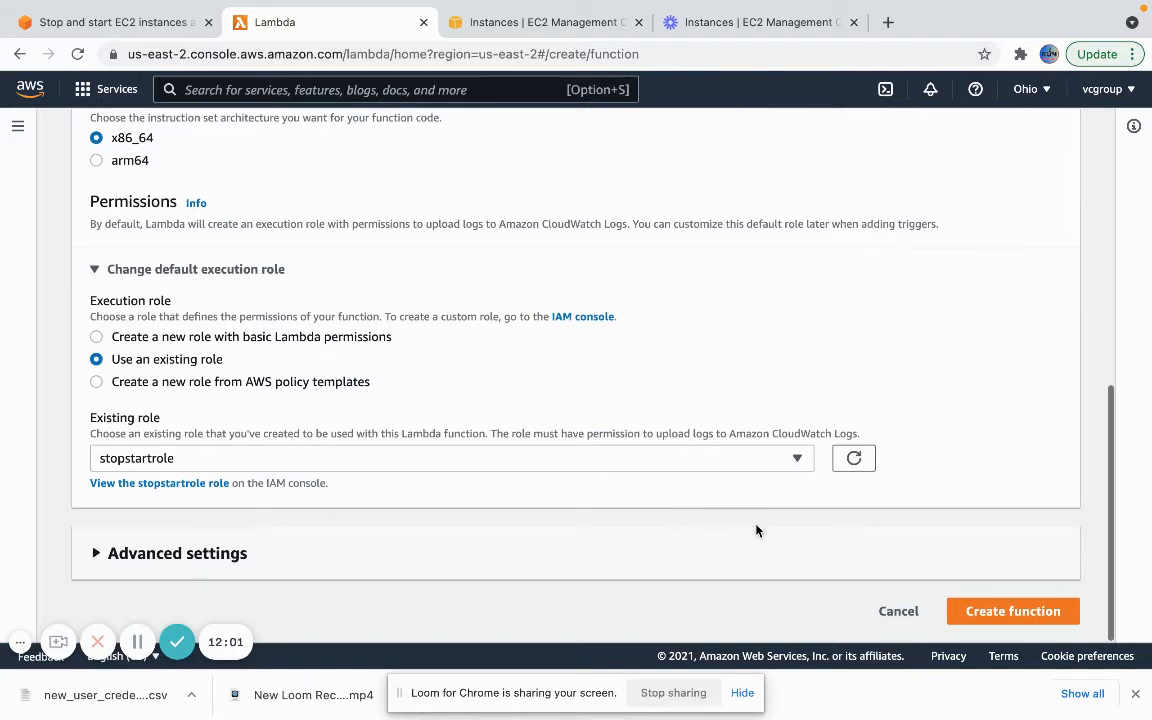
click(997, 612)
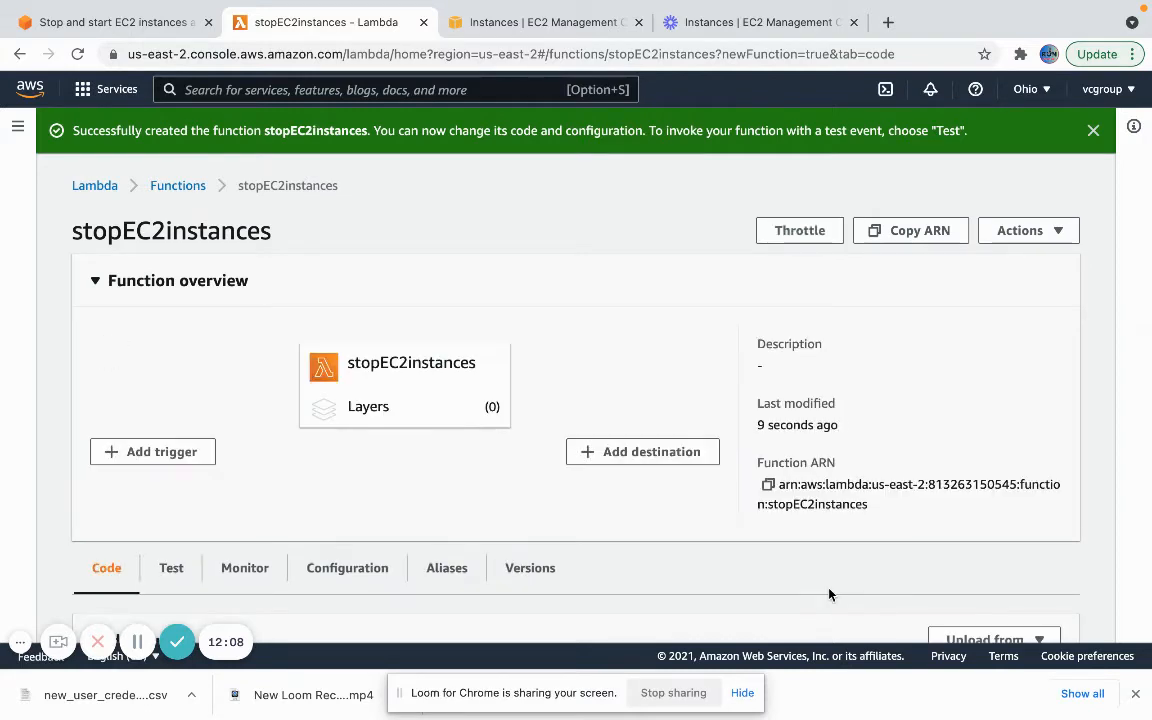
- Copy the example function code for stopping EC2 instances from the AWS article on starting and stopping instances
scroll(750, 582, down, 1)
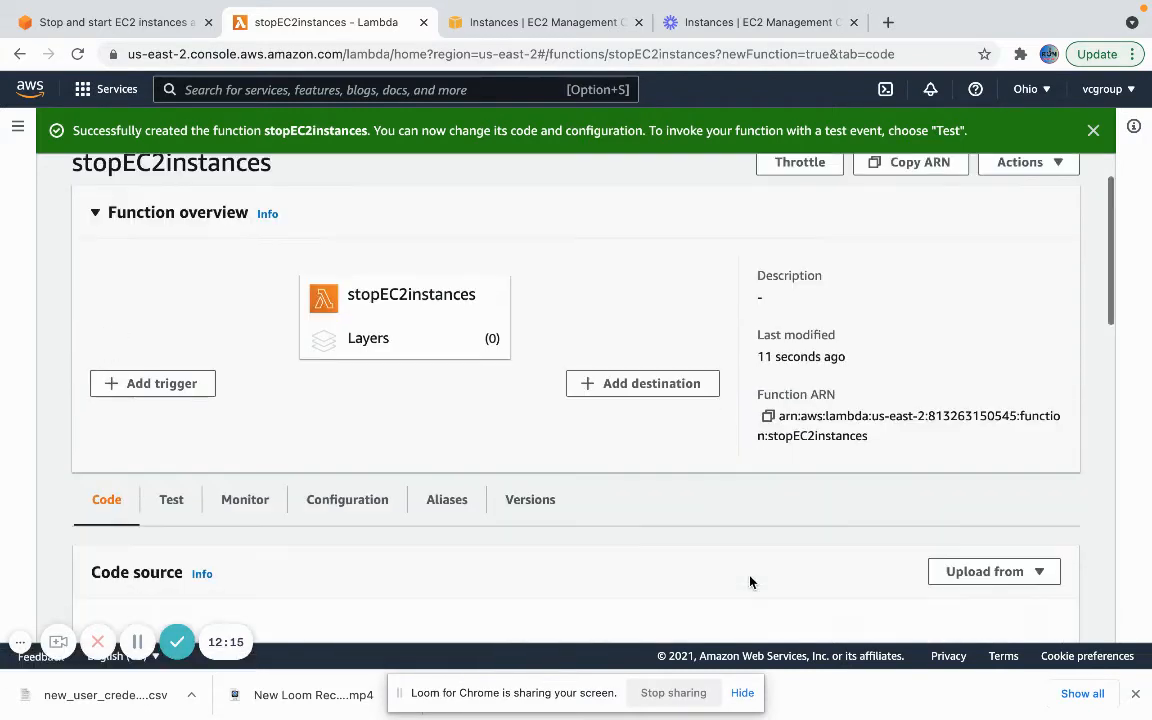
scroll(750, 582, down, 3)
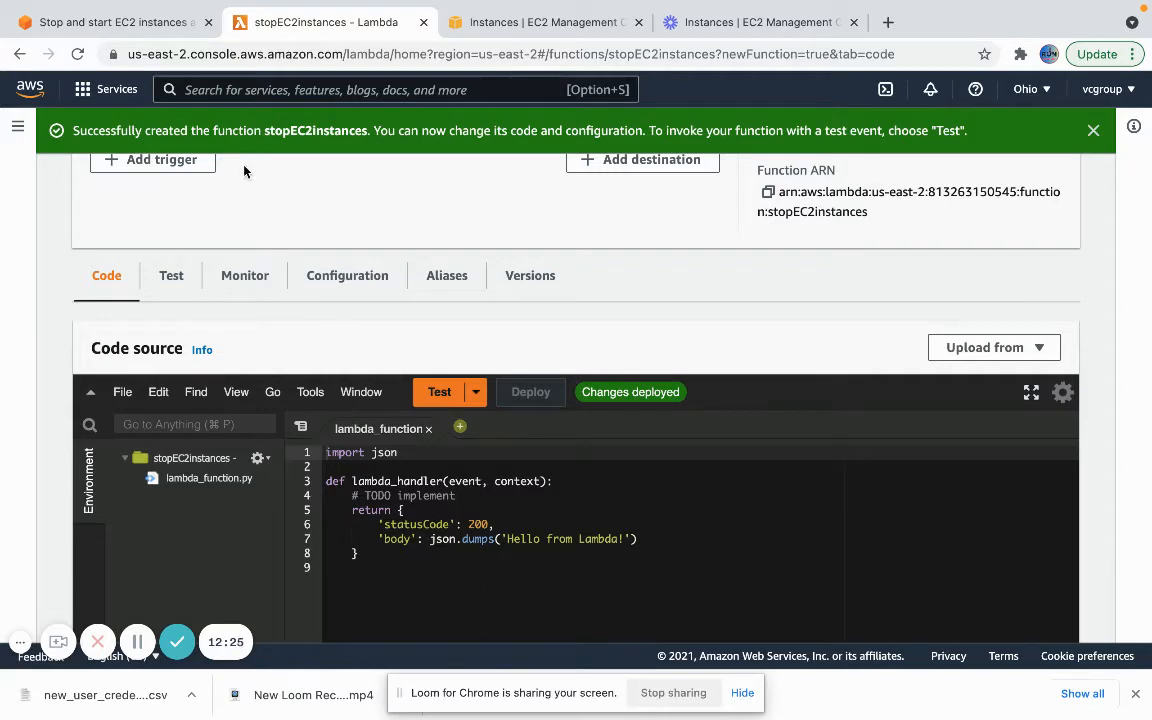
click(152, 27)
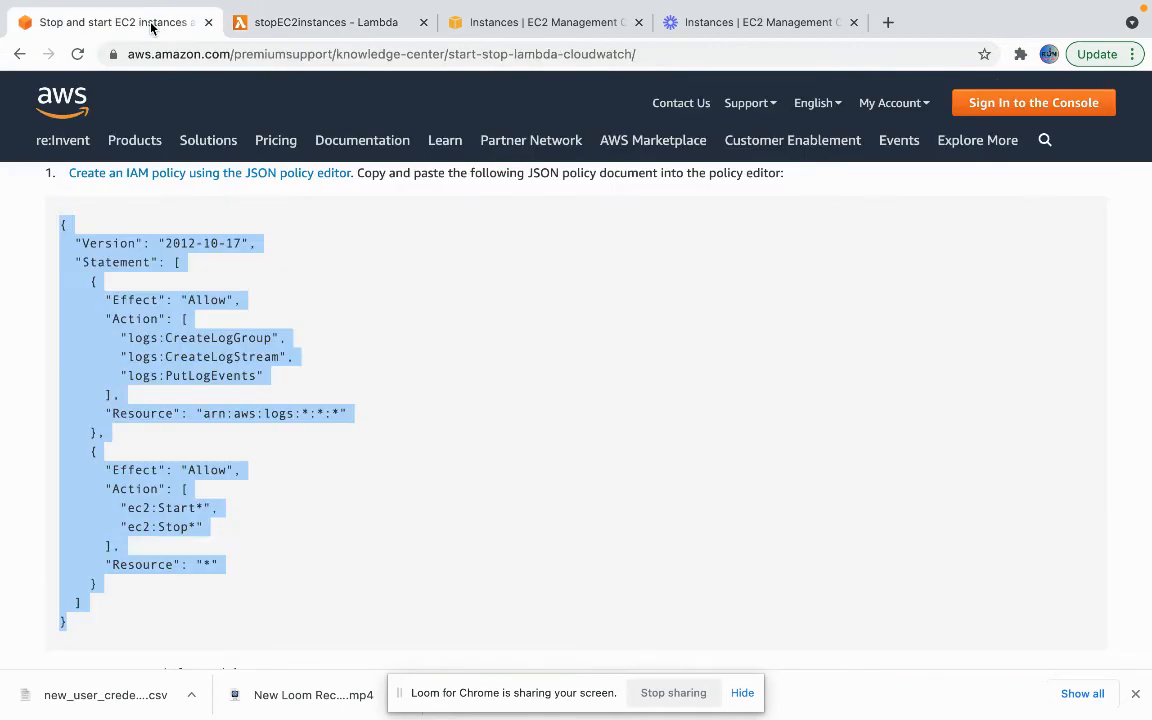
scroll(406, 406, down, 2)
scroll(406, 406, down, 3)
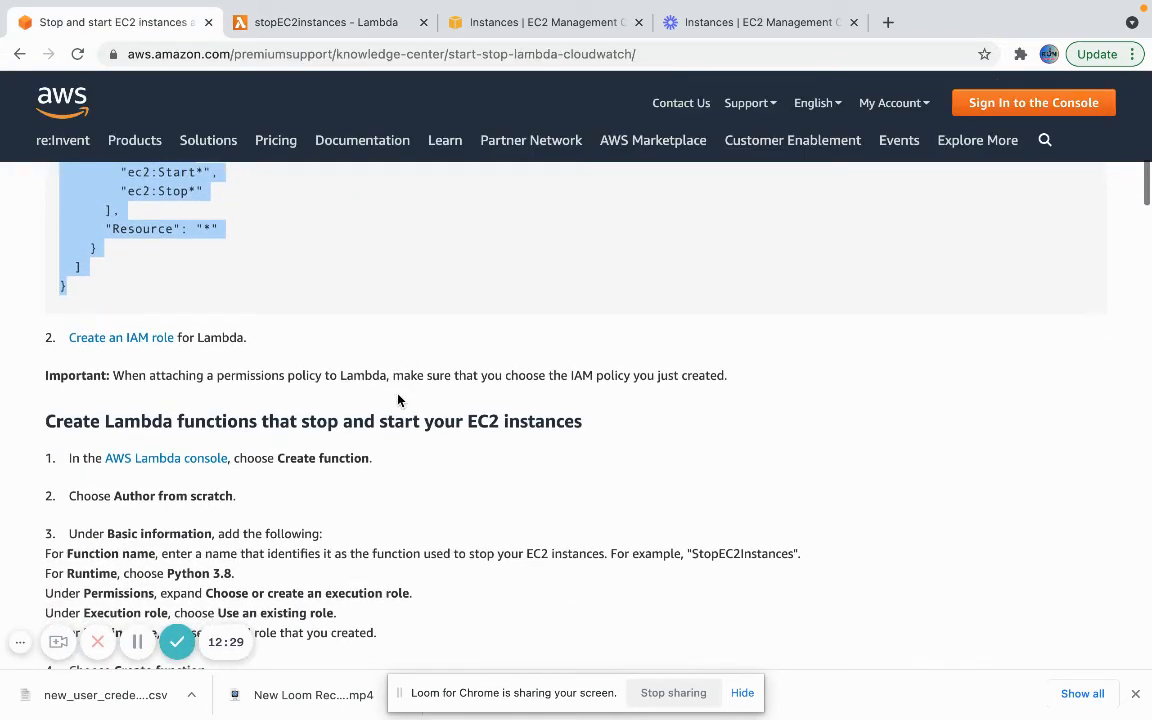
click(390, 362)
scroll(470, 420, down, 1)
scroll(457, 445, down, 5)
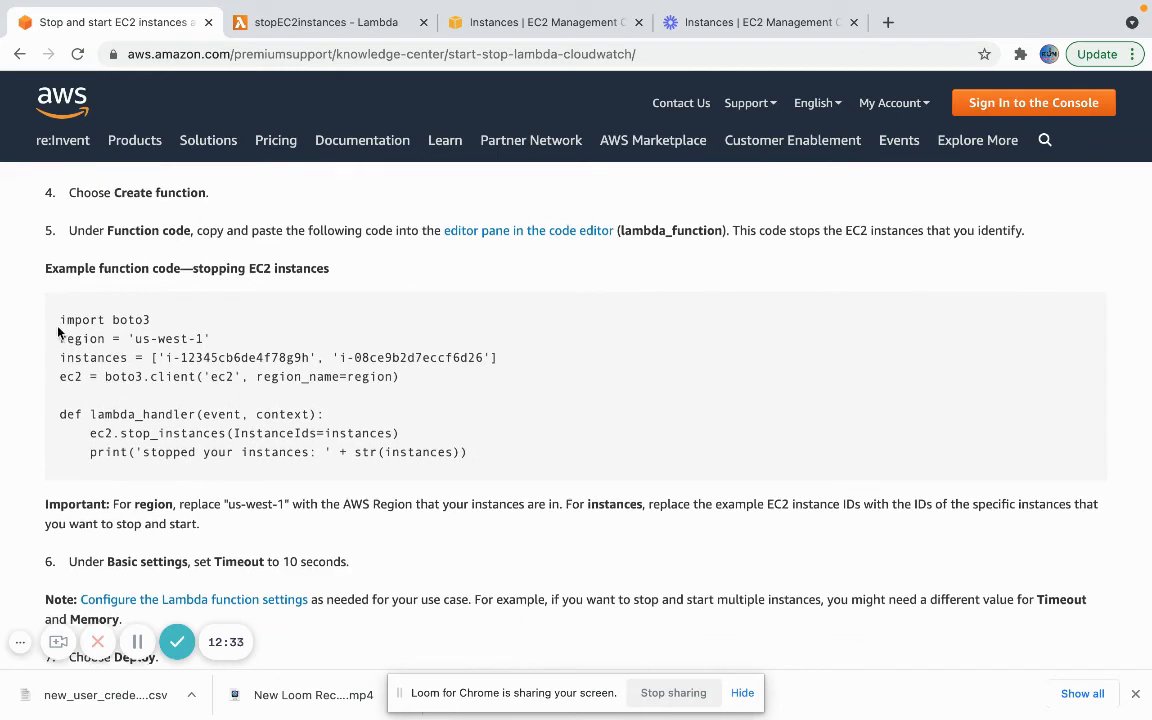
drag(58, 320, 460, 452)
key(super+c)
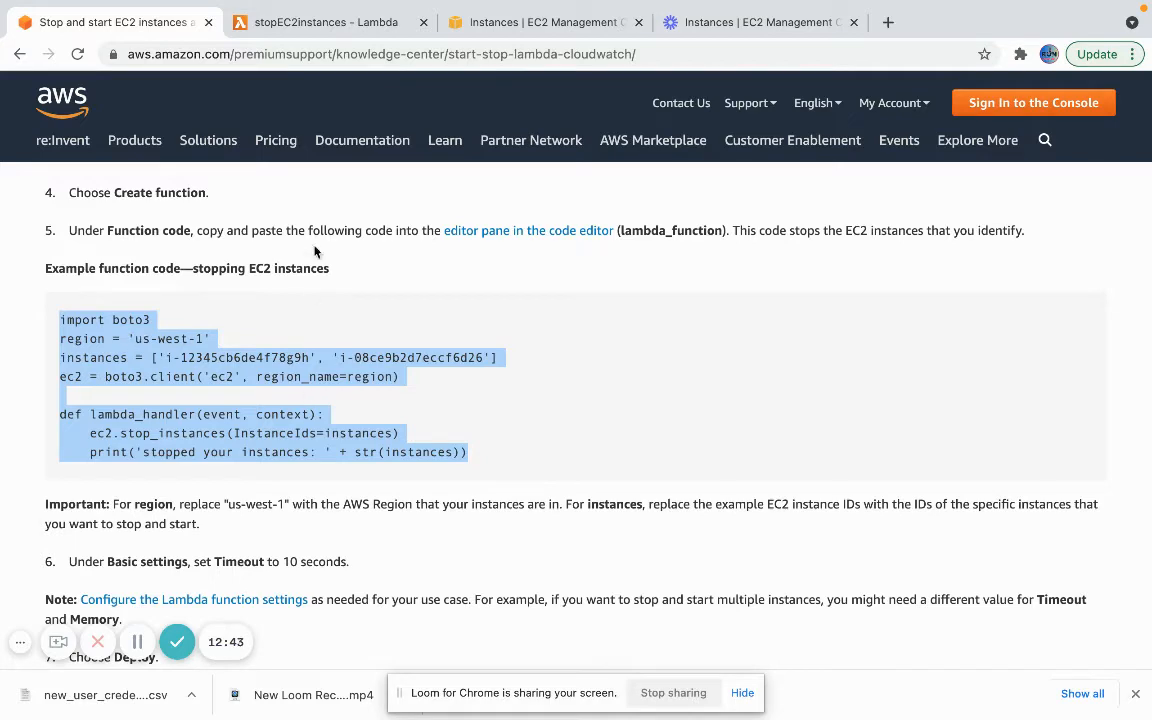
- Replace all the default code in stopEC2instances' lambda_function with the copied stop-instances code
click(322, 24)
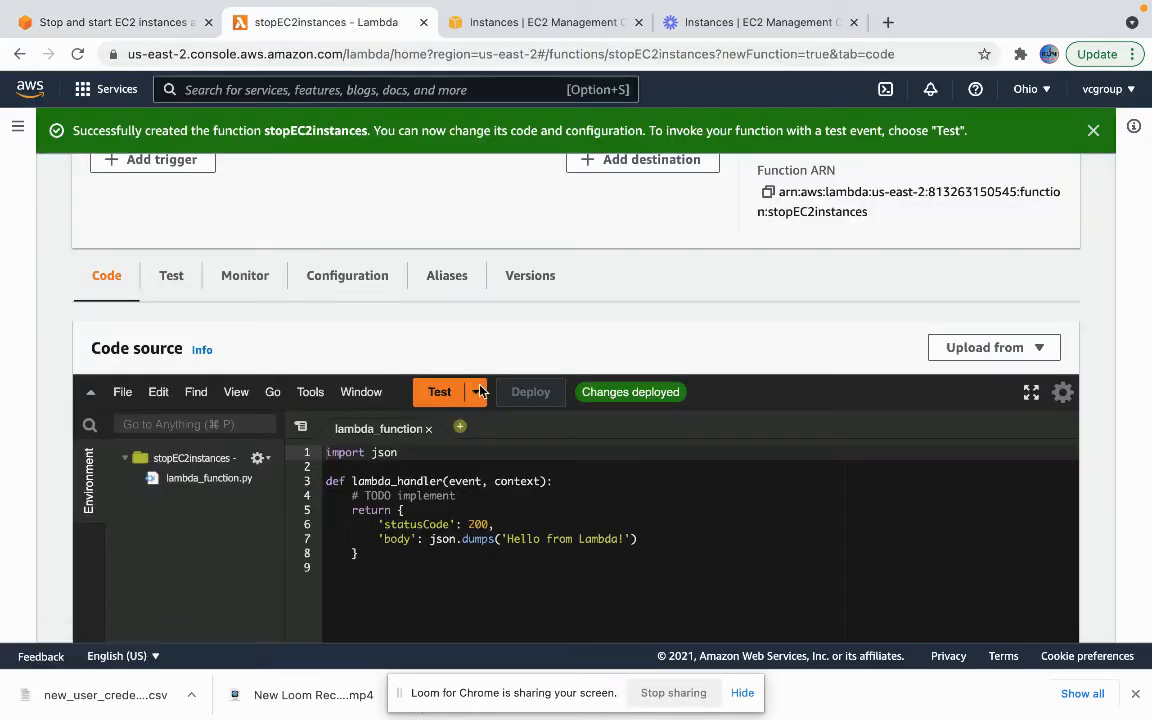
drag(433, 595, 327, 452)
key(BackSpace)
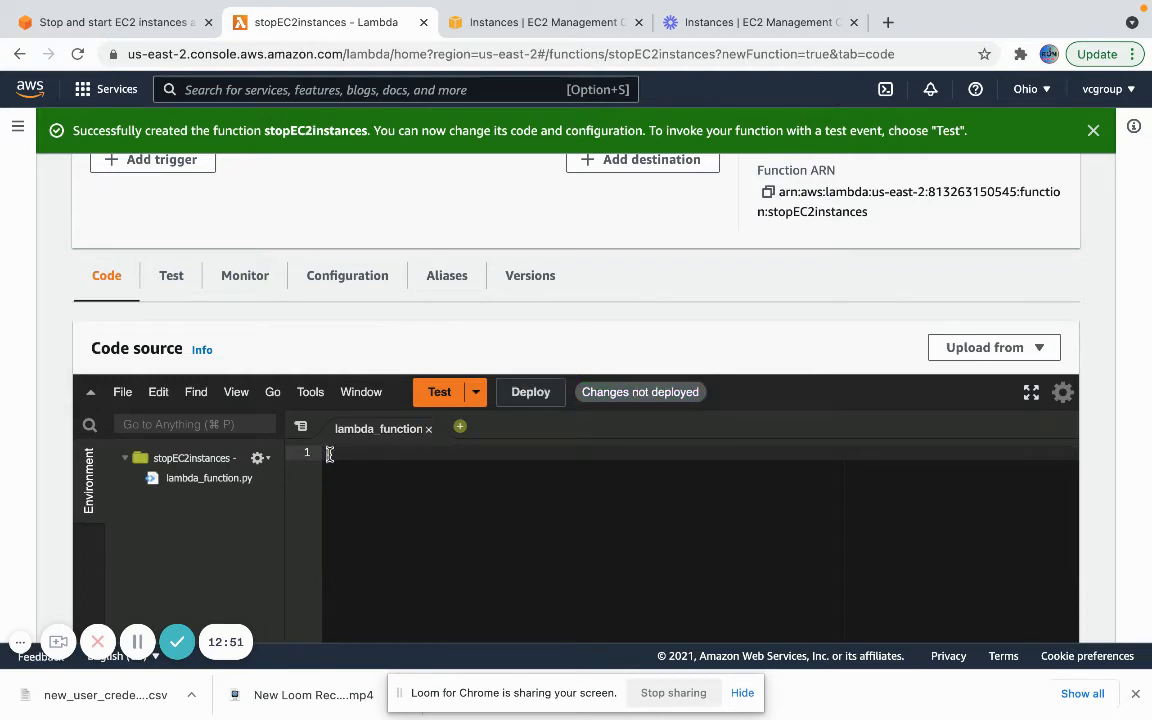
key(super+v)
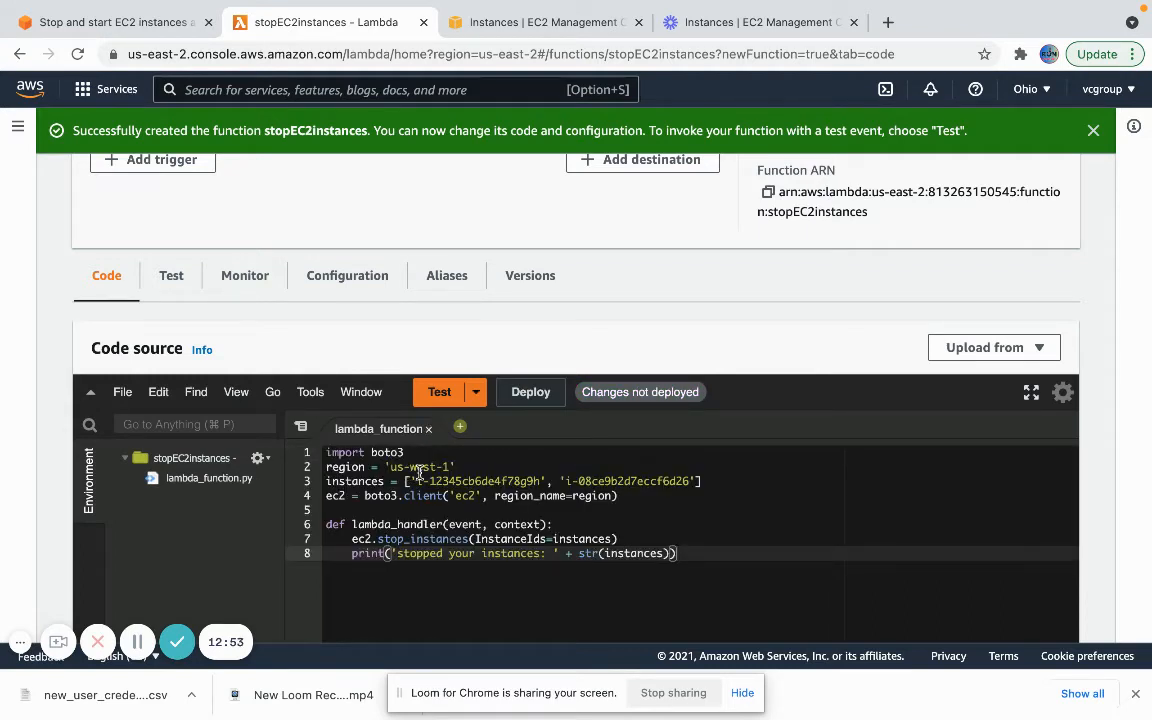
- Change the region value in the function code to 'us-east-2'
click(450, 467)
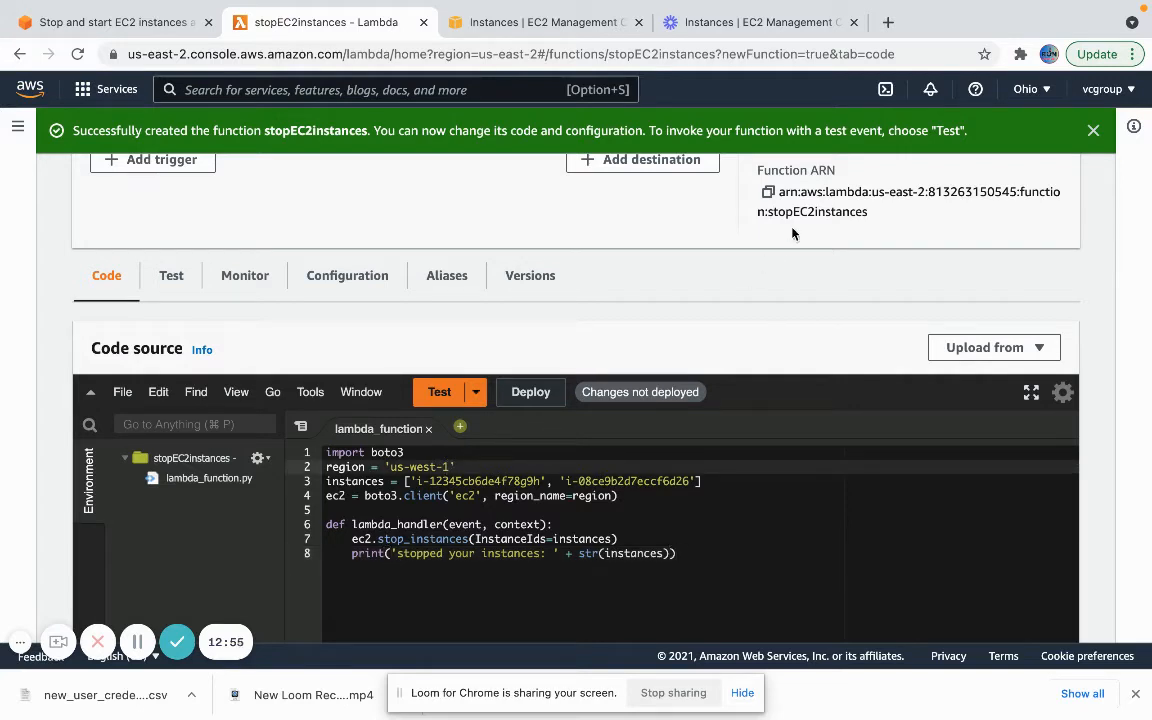
key(BackSpace)
key(BackSpace)
key(BackSpace)
key(BackSpace)
key(BackSpace)
key(BackSpace)
text(eas)
key(super+s)
text(t-2)
- Clear the first example ID in the instances list of the code, keeping its quotes
key(Down)
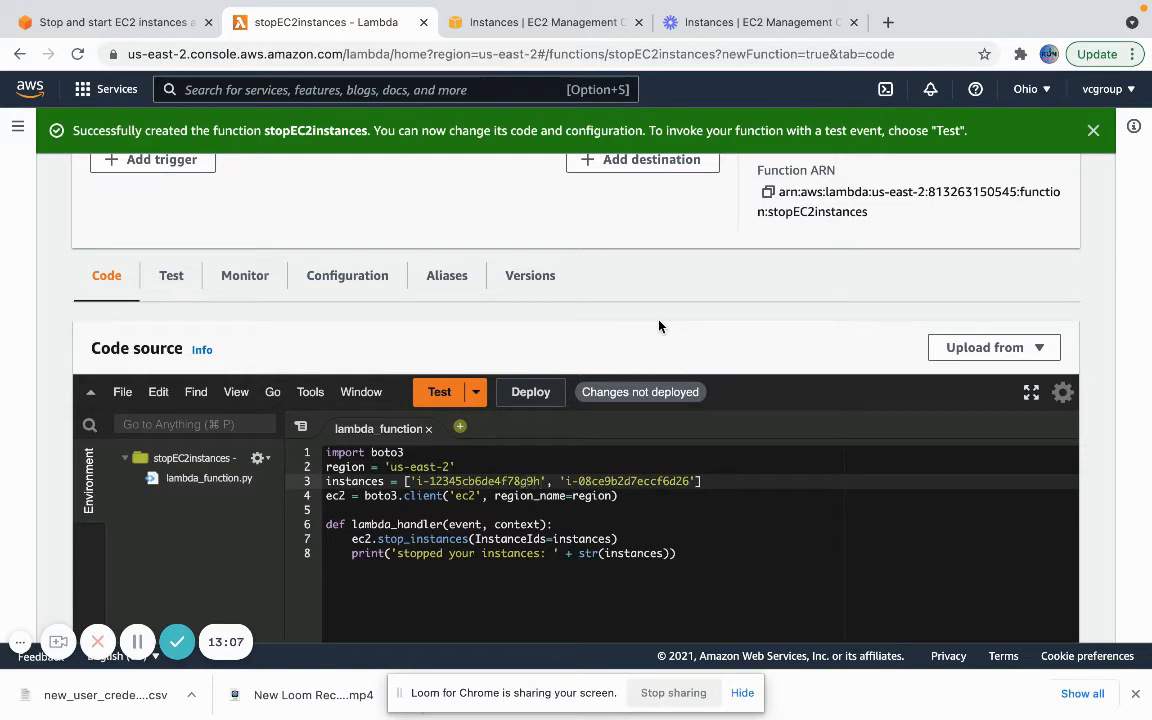
key(Delete)
key(Delete)
key(Delete)
key(Delete)
key(Delete)
key(Delete)
key(Delete)
key(Delete)
key(Delete)
key(Delete)
key(Delete)
key(Delete)
key(Delete)
key(Delete)
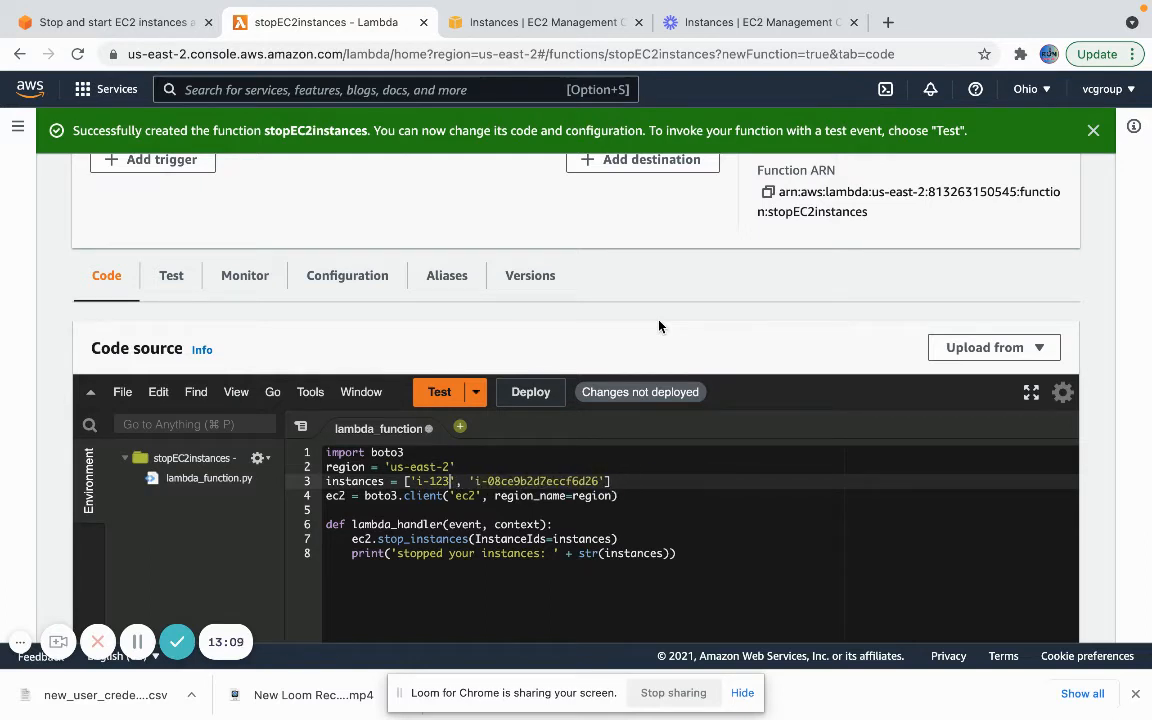
key(BackSpace)
key(BackSpace)
key(BackSpace)
key(BackSpace)
key(BackSpace)
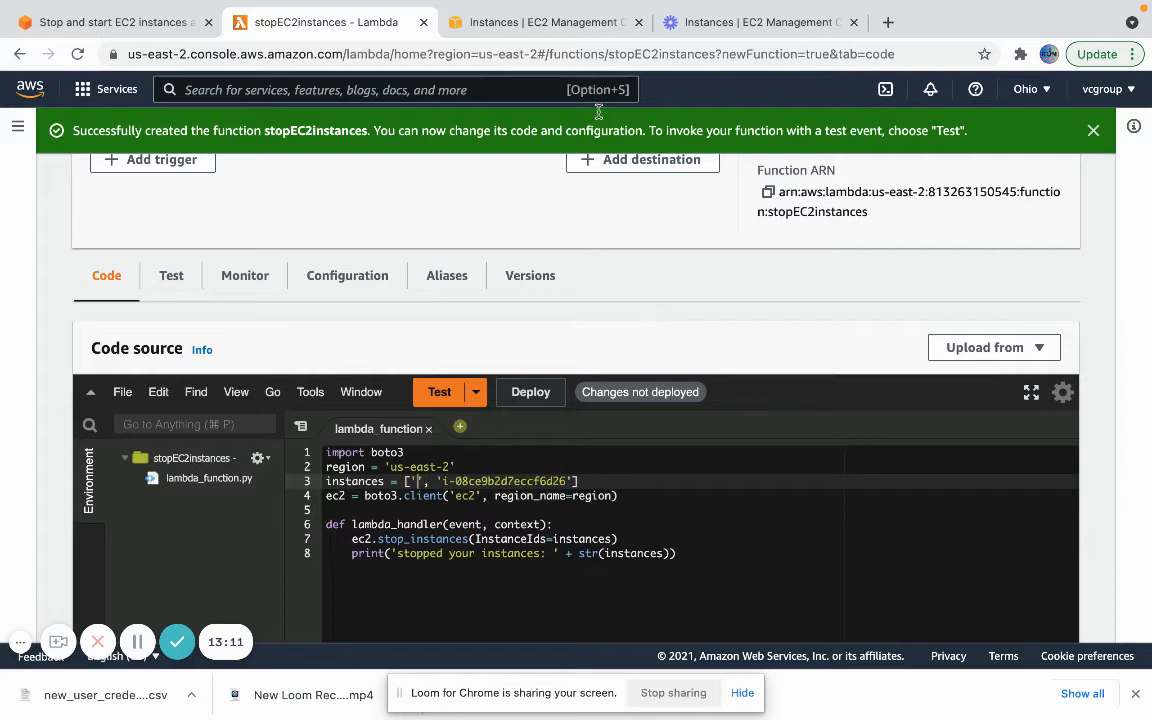
- Reload the EC2 instances page, copy the ID of instance i-0a217490b99fe8eb4, and paste it as the first entry in the code's instances list
click(549, 30)
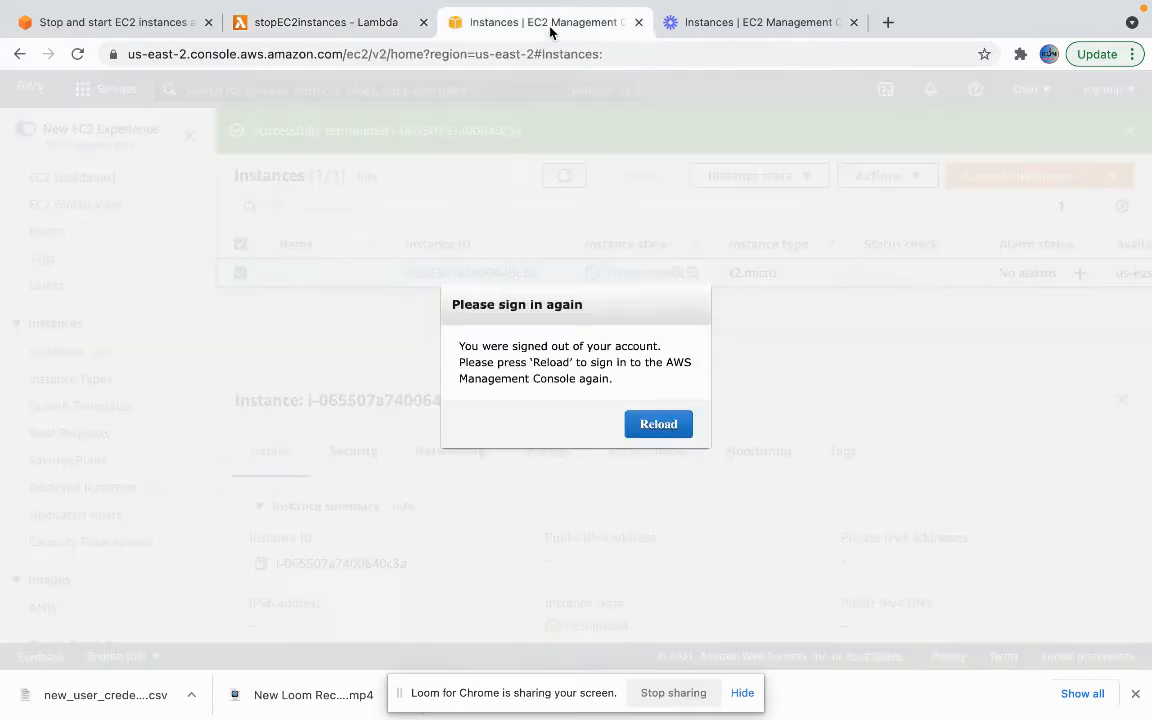
click(656, 426)
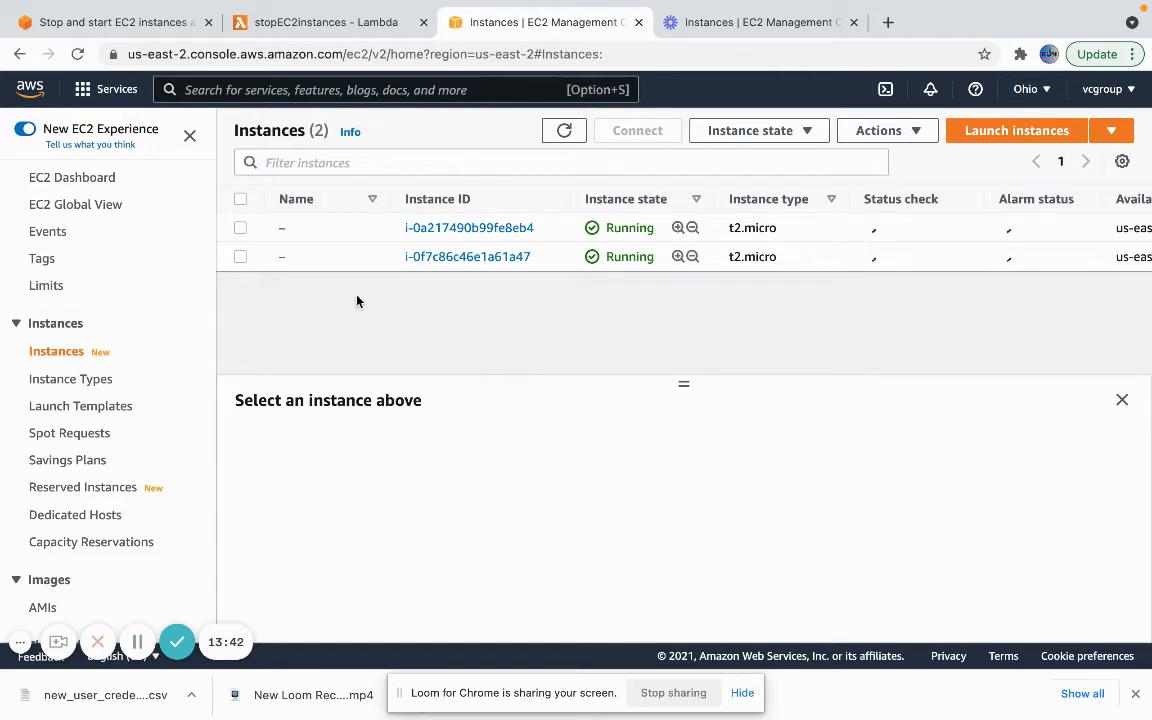
click(240, 229)
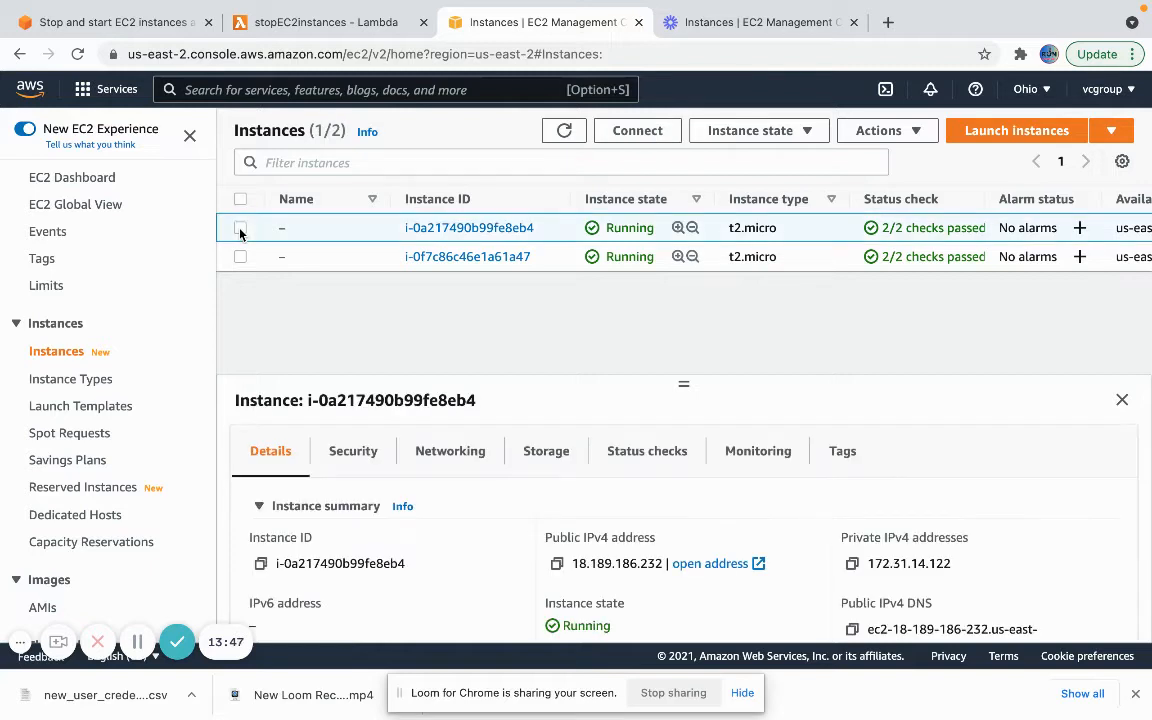
click(262, 565)
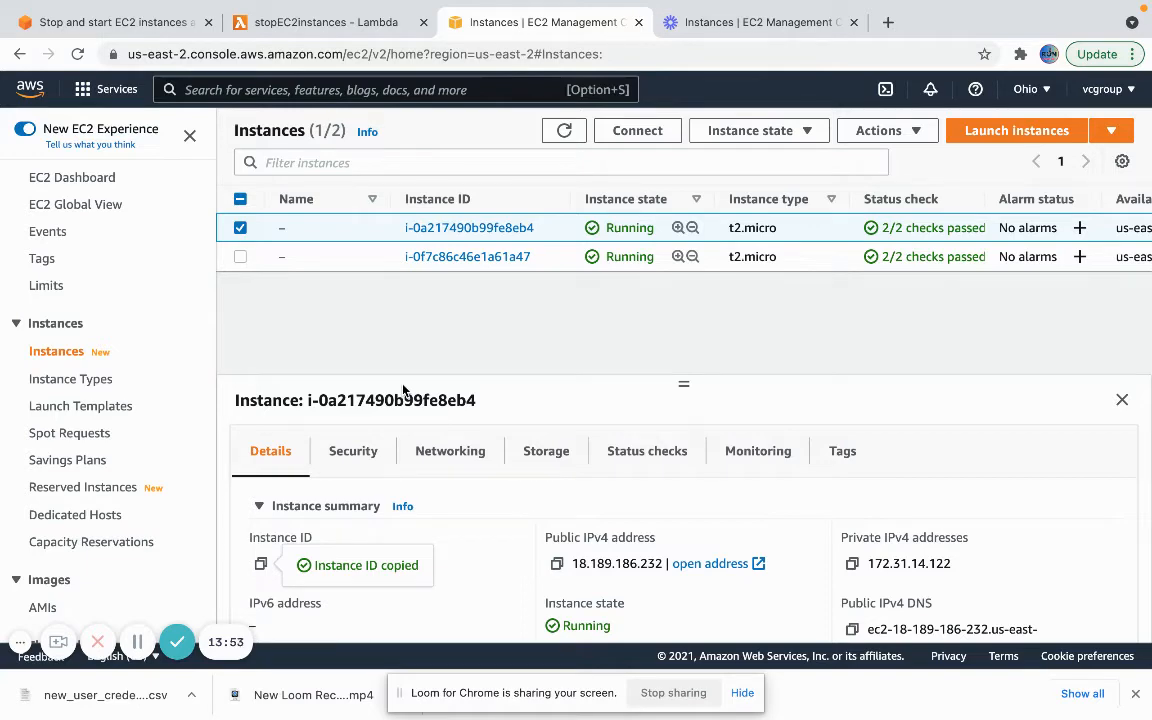
click(350, 23)
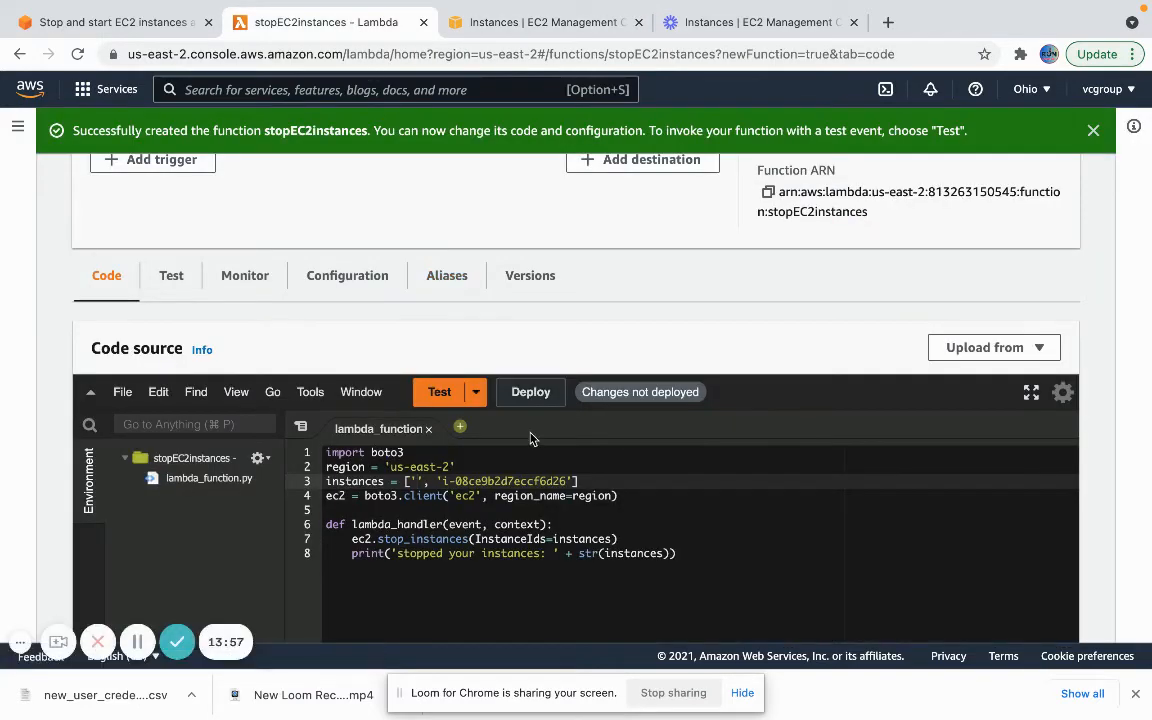
key(super+v)
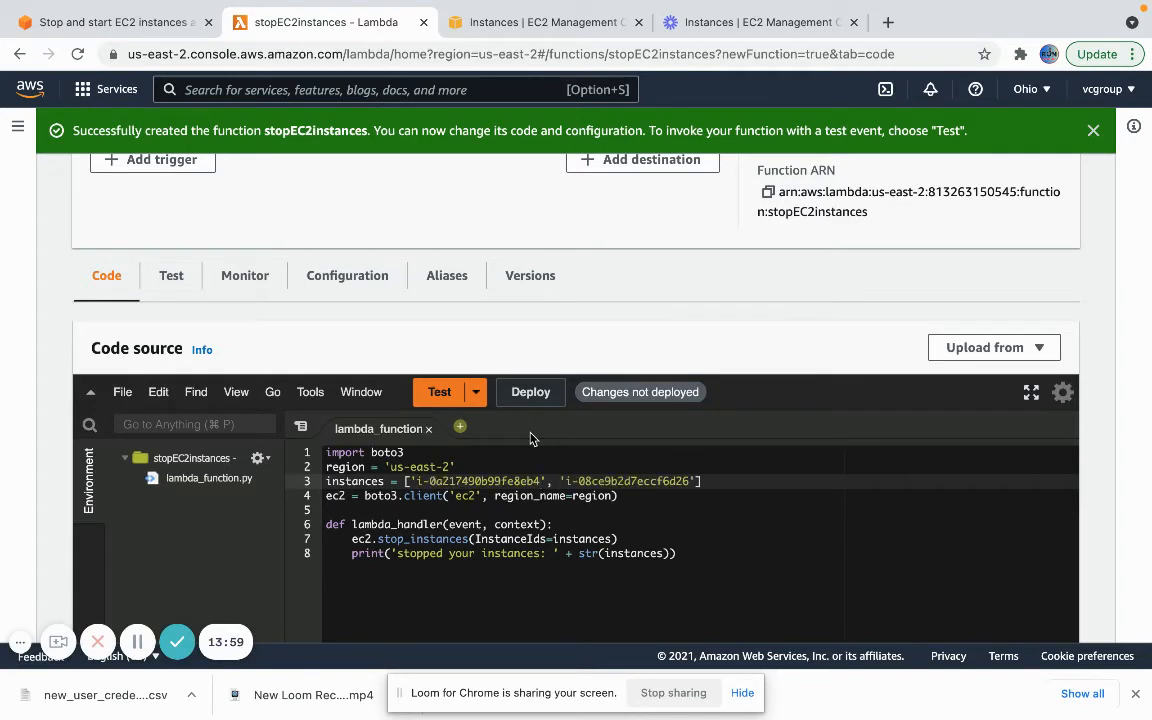
- Clear the second example ID in the instances list, keeping its quotes
key(Right)
key(Right)
key(Right)
key(Right)
key(Right)
key(Right)
key(Right)
key(Right)
key(Right)
key(Right)
key(Right)
key(Right)
key(Right)
key(Right)
key(Right)
key(Right)
key(Right)
key(Right)
key(Right)
key(Right)
key(Right)
key(Right)
key(Right)
key(BackSpace)
key(BackSpace)
key(BackSpace)
key(BackSpace)
key(BackSpace)
key(BackSpace)
key(BackSpace)
key(BackSpace)
key(BackSpace)
key(BackSpace)
key(BackSpace)
key(BackSpace)
key(BackSpace)
key(BackSpace)
key(BackSpace)
key(BackSpace)
key(BackSpace)
key(BackSpace)
key(BackSpace)
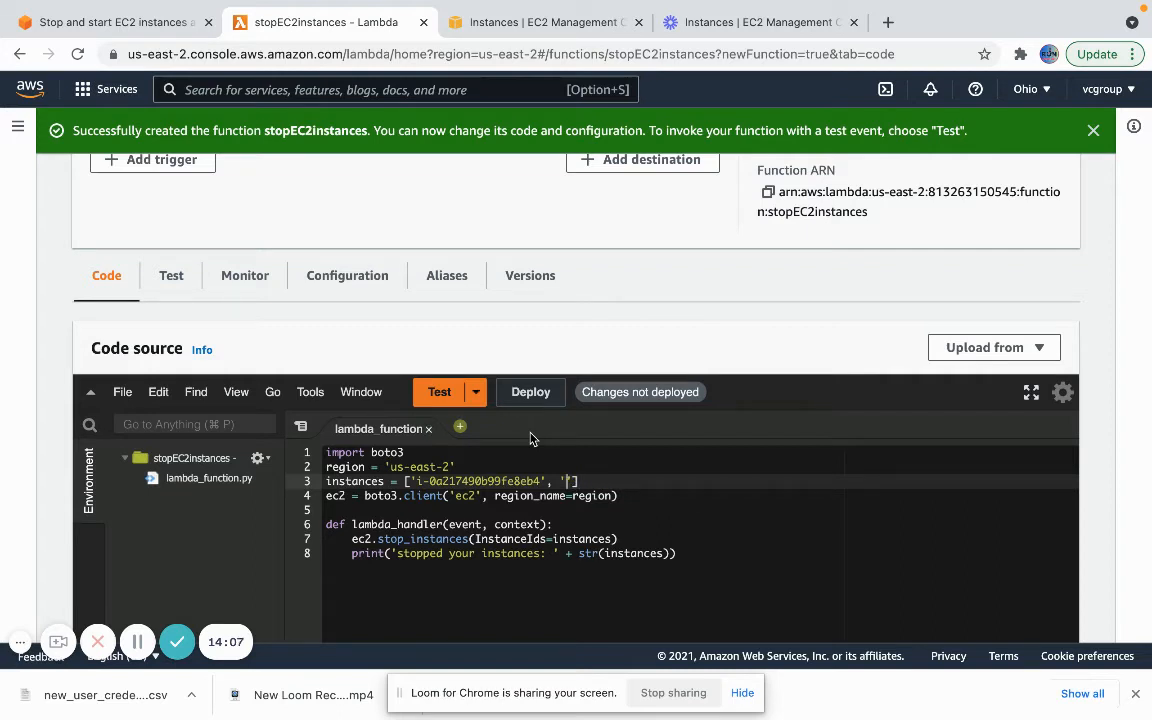
- Copy the ID of instance i-0f7c86c46e1a61a47 from the EC2 instances page and paste it as the second entry in the code's instances list
click(557, 24)
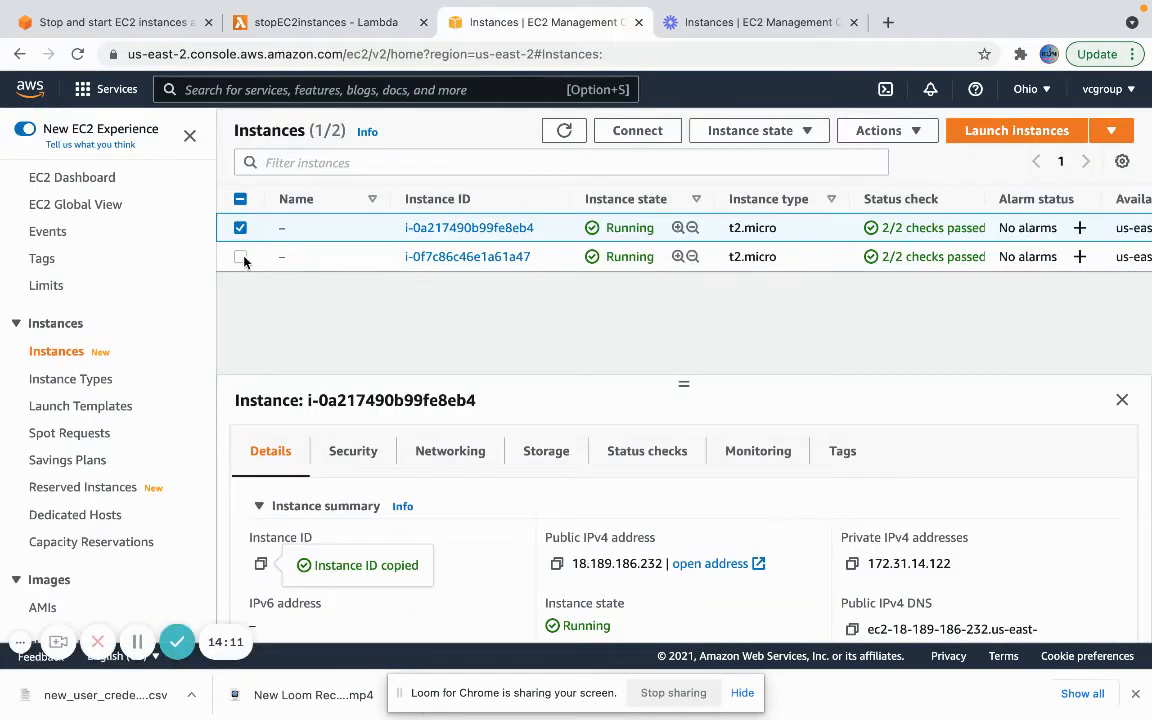
click(240, 258)
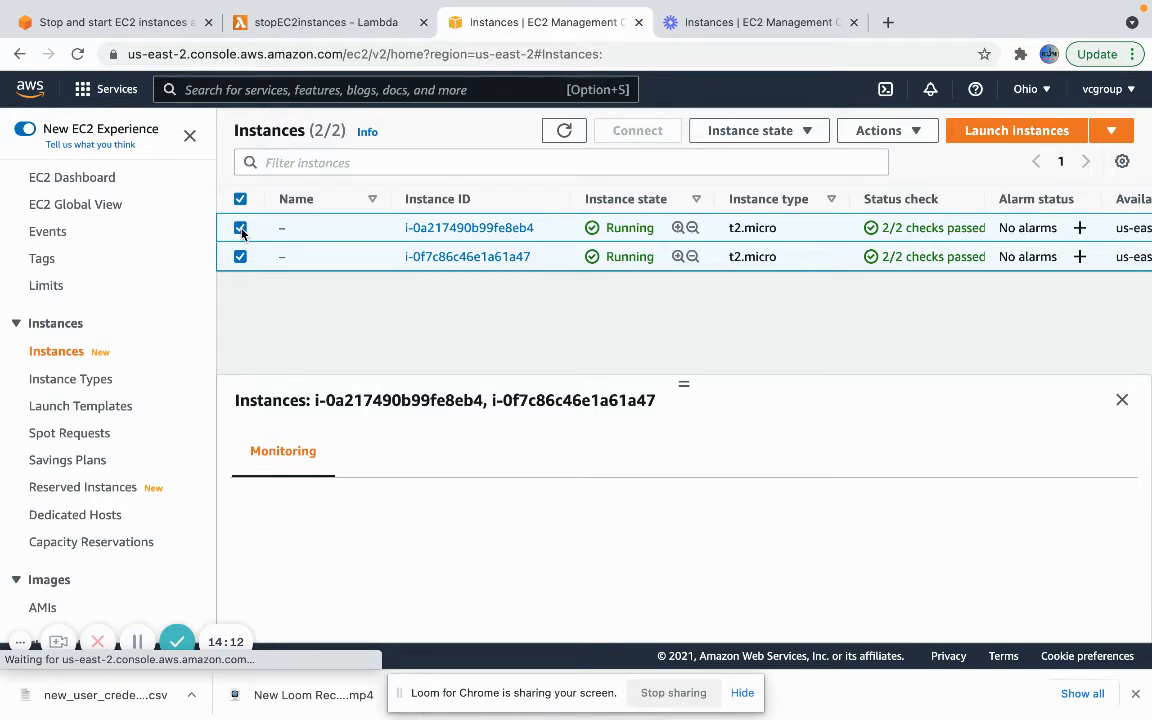
click(241, 229)
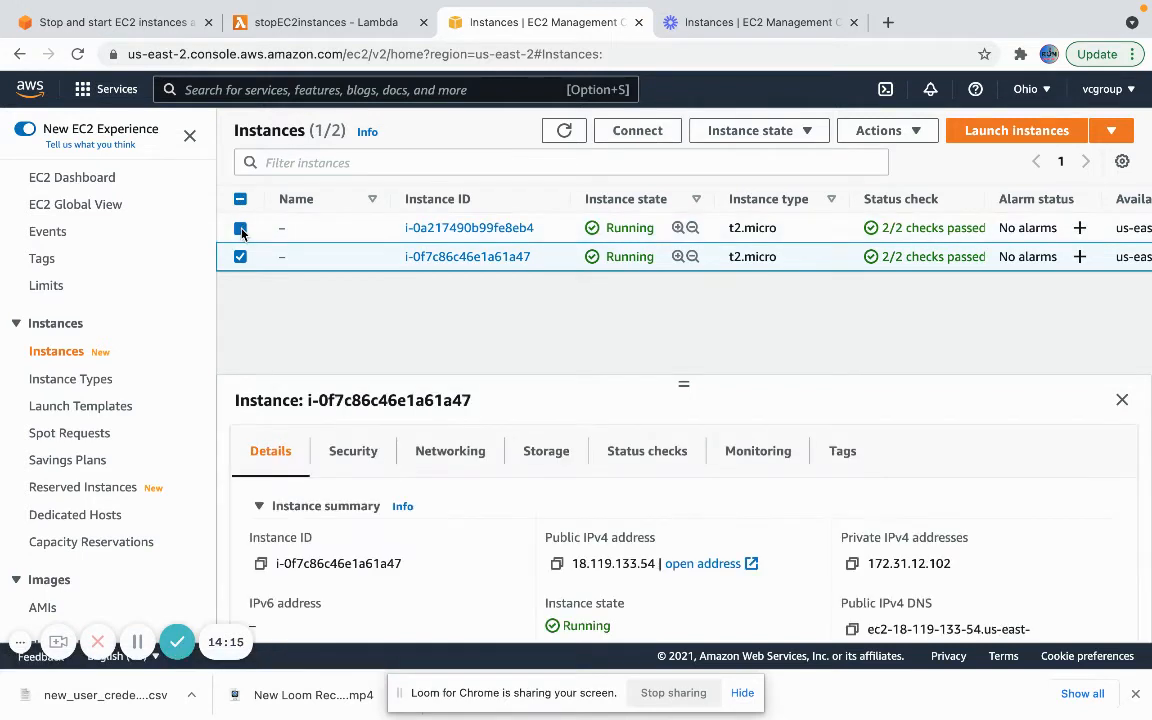
click(261, 563)
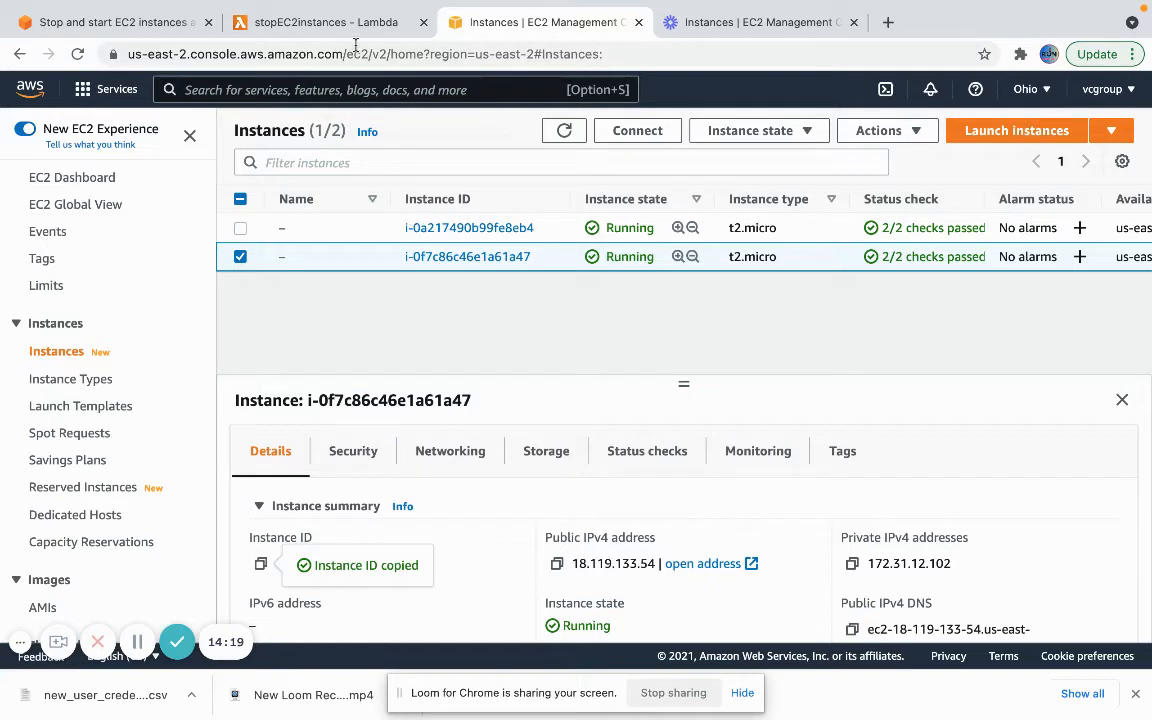
click(320, 24)
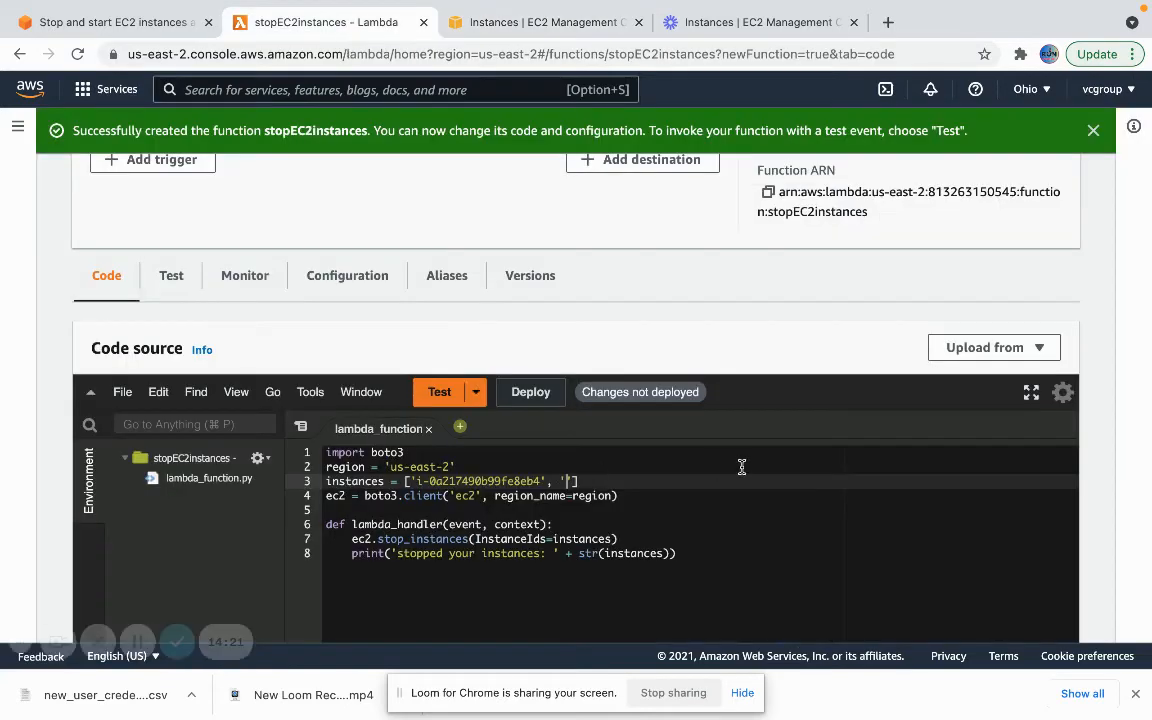
key(super+v)
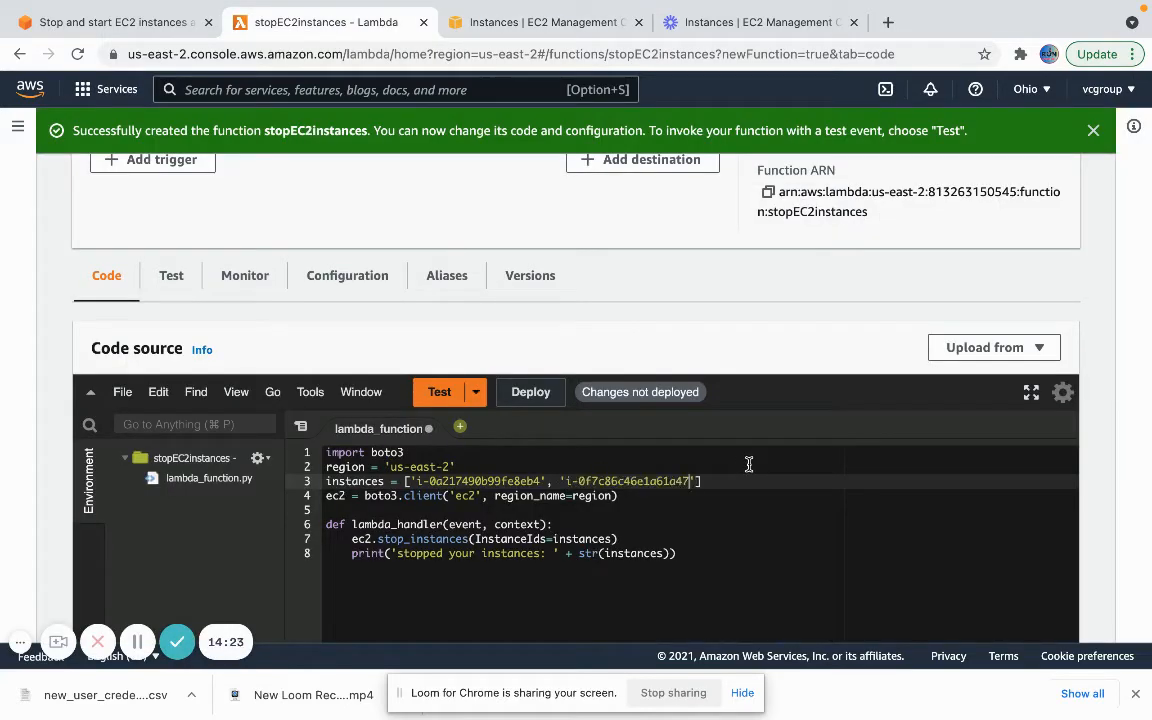
- Deploy the edited code of the stopEC2instances function
scroll(742, 537, down, 1)
scroll(742, 537, down, 3)
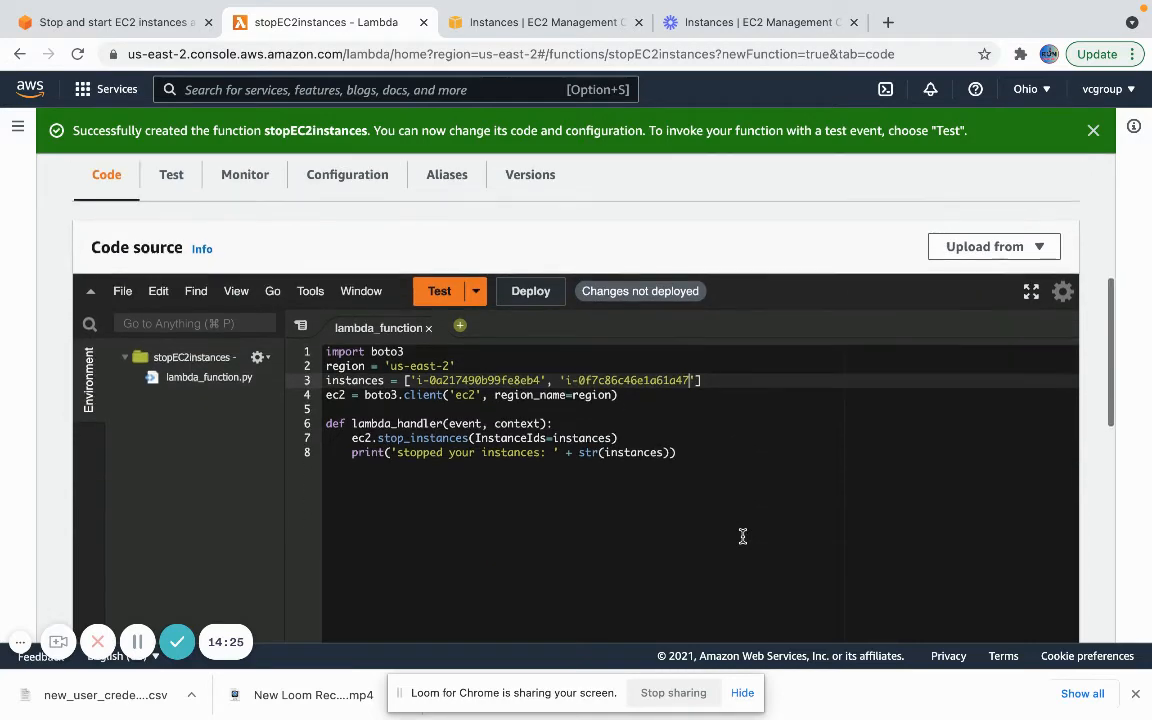
scroll(742, 537, down, 3)
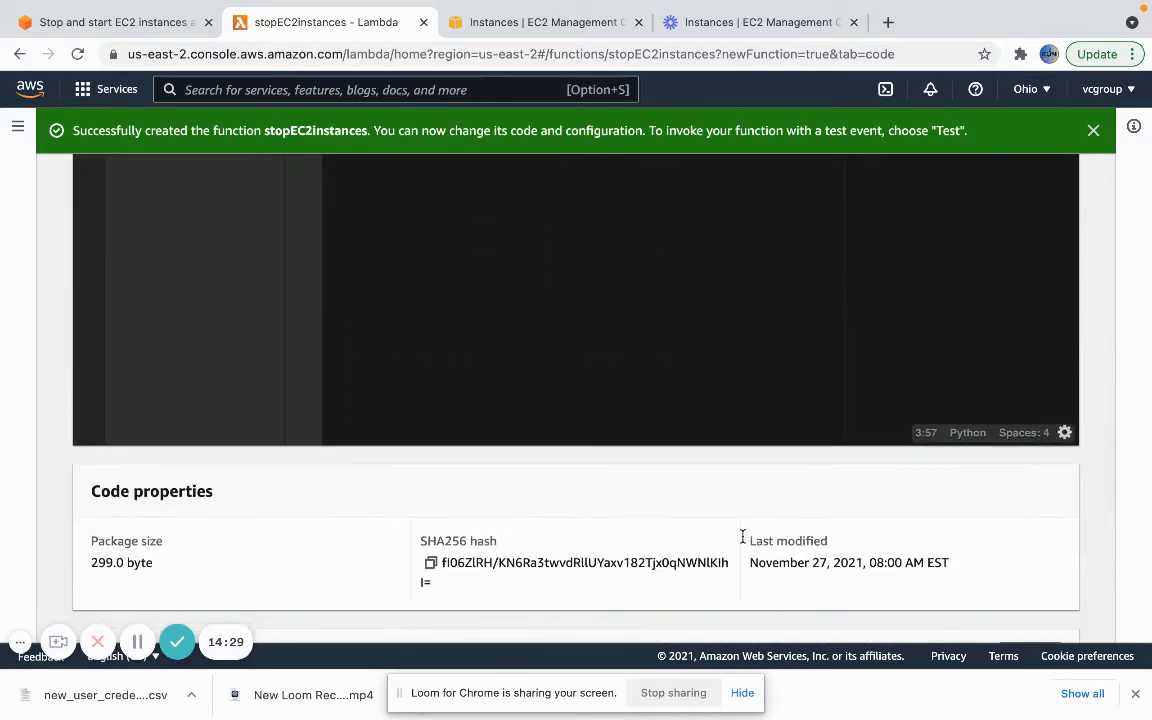
scroll(742, 537, down, 5)
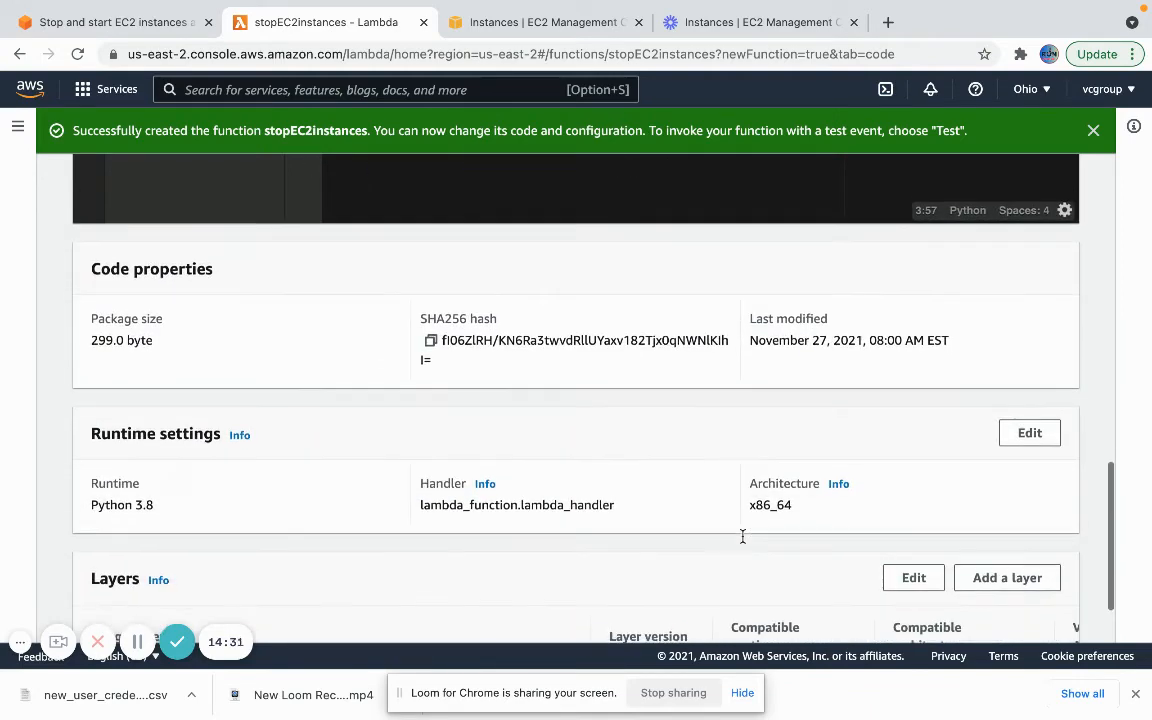
scroll(742, 537, down, 1)
scroll(742, 537, up, 4)
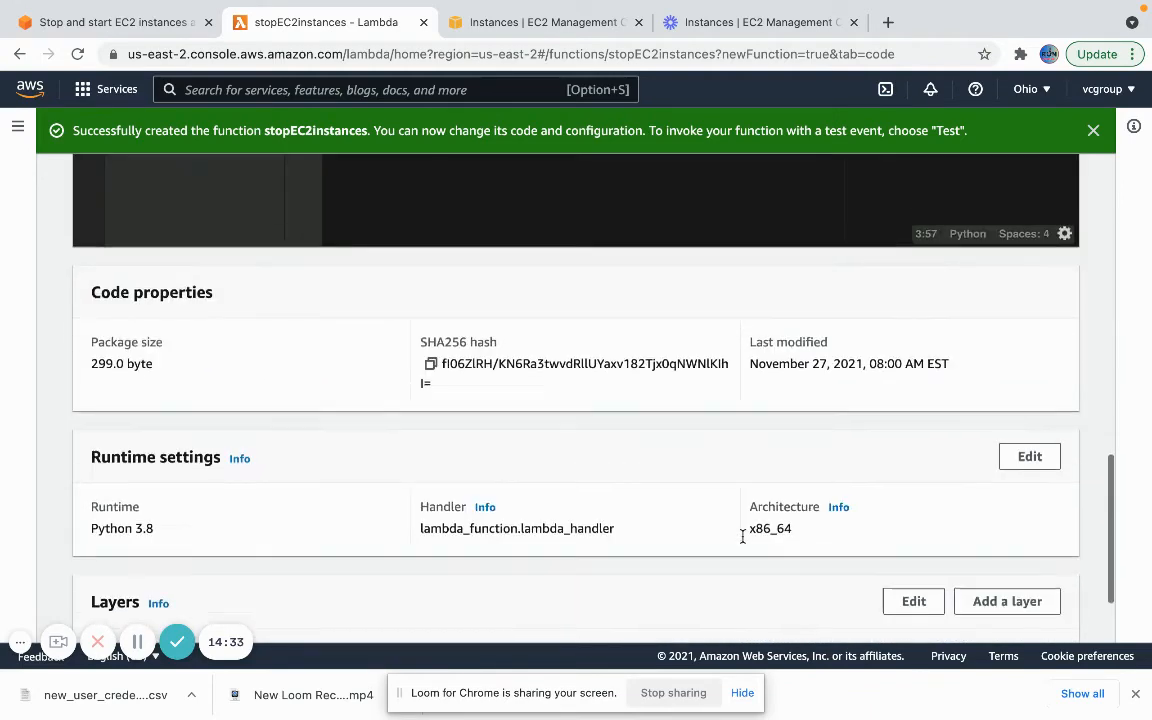
scroll(742, 537, up, 5)
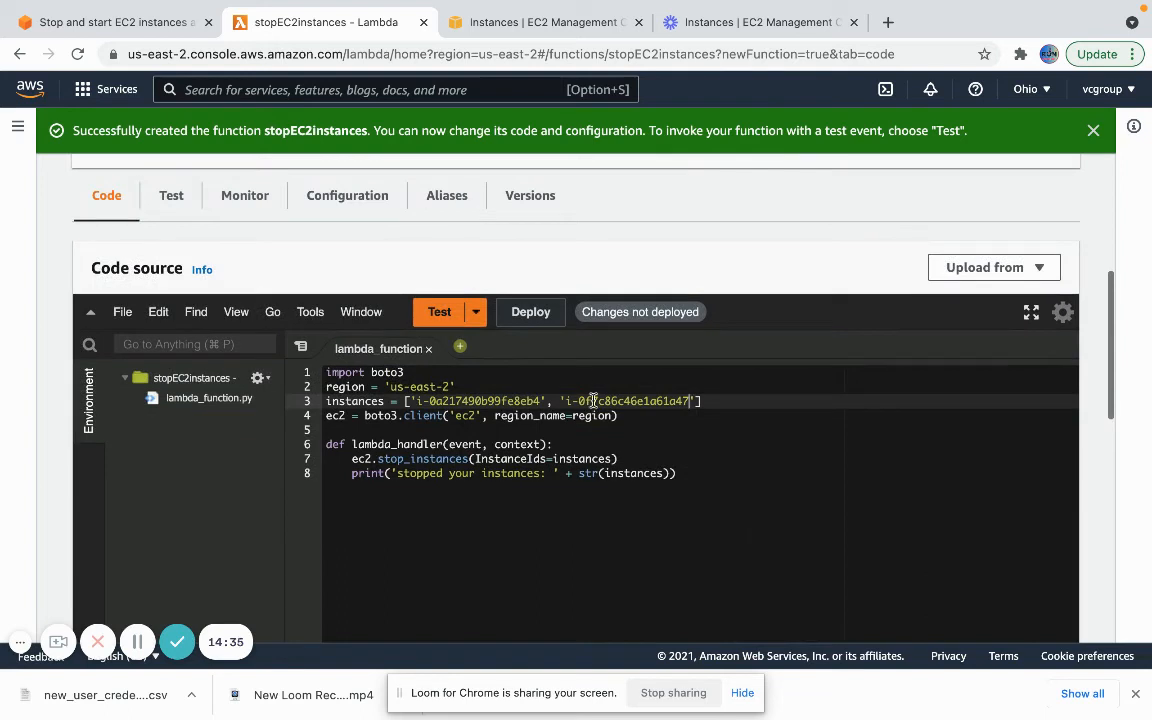
click(547, 318)
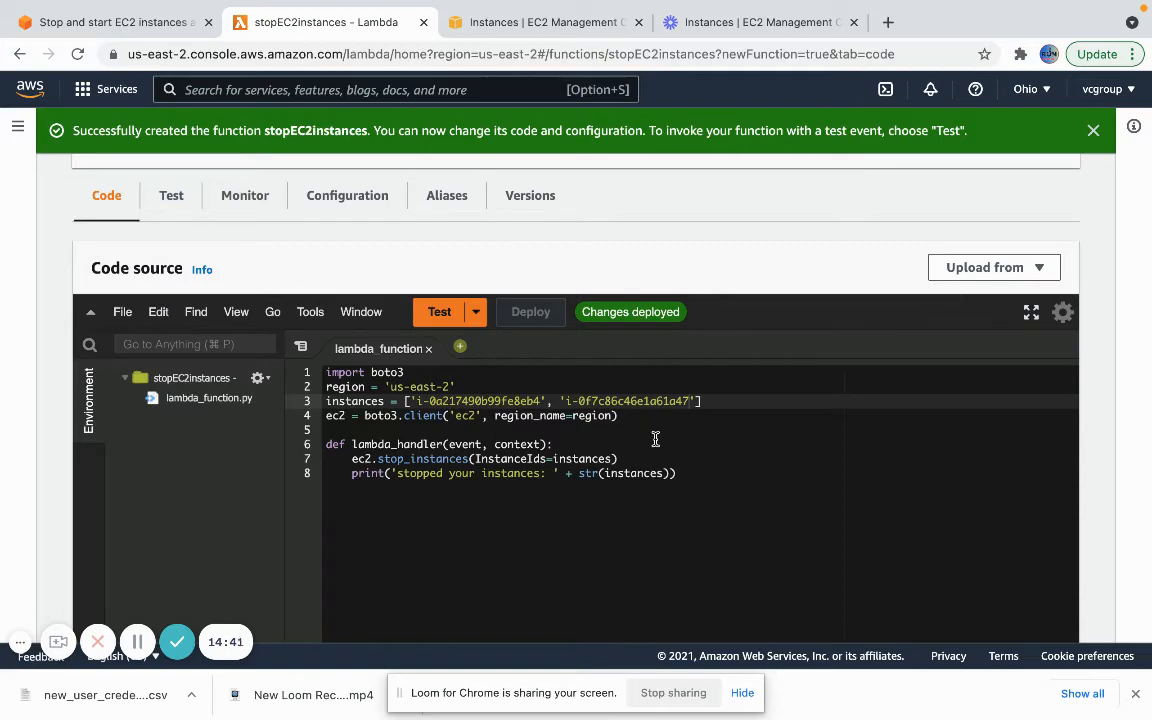
- Switch from the Lambda function back to the EC2 instances page
scroll(655, 439, down, 8)
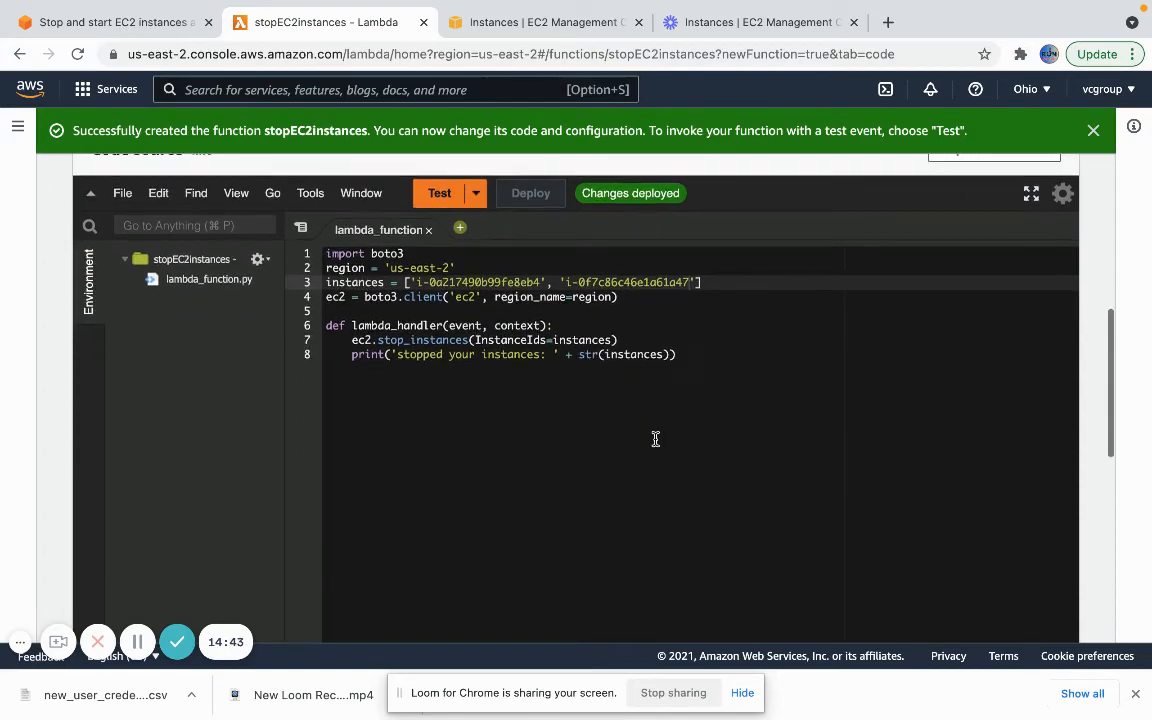
scroll(655, 439, up, 10)
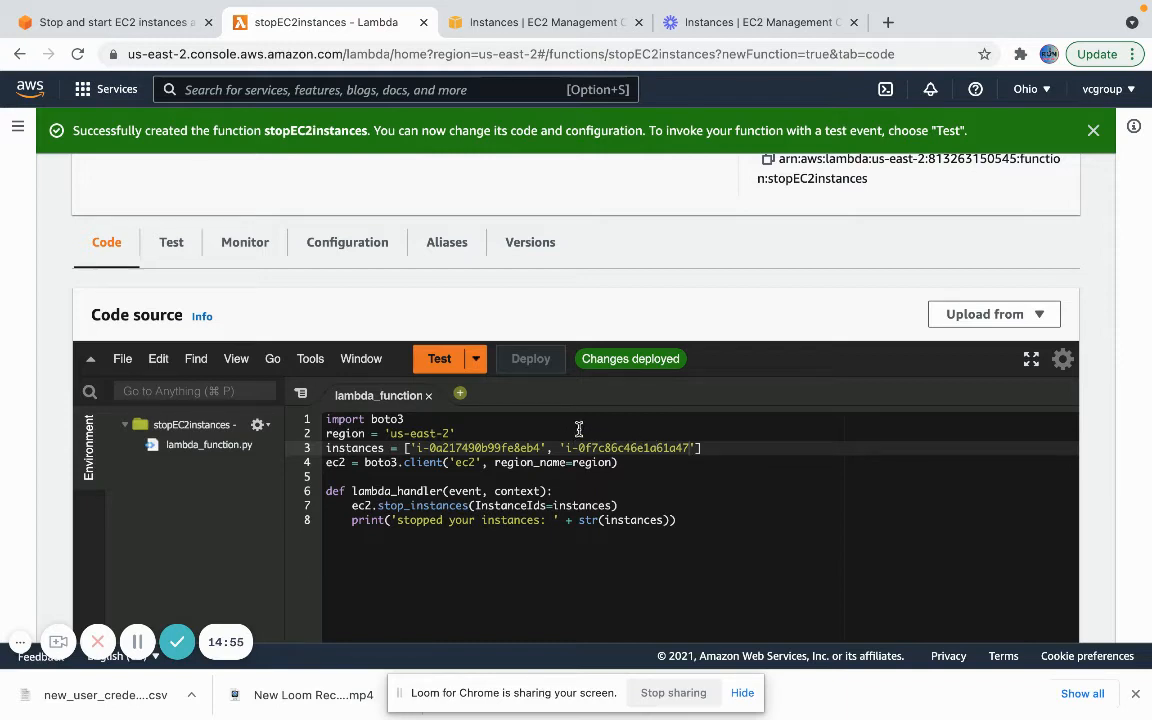
scroll(578, 432, up, 1)
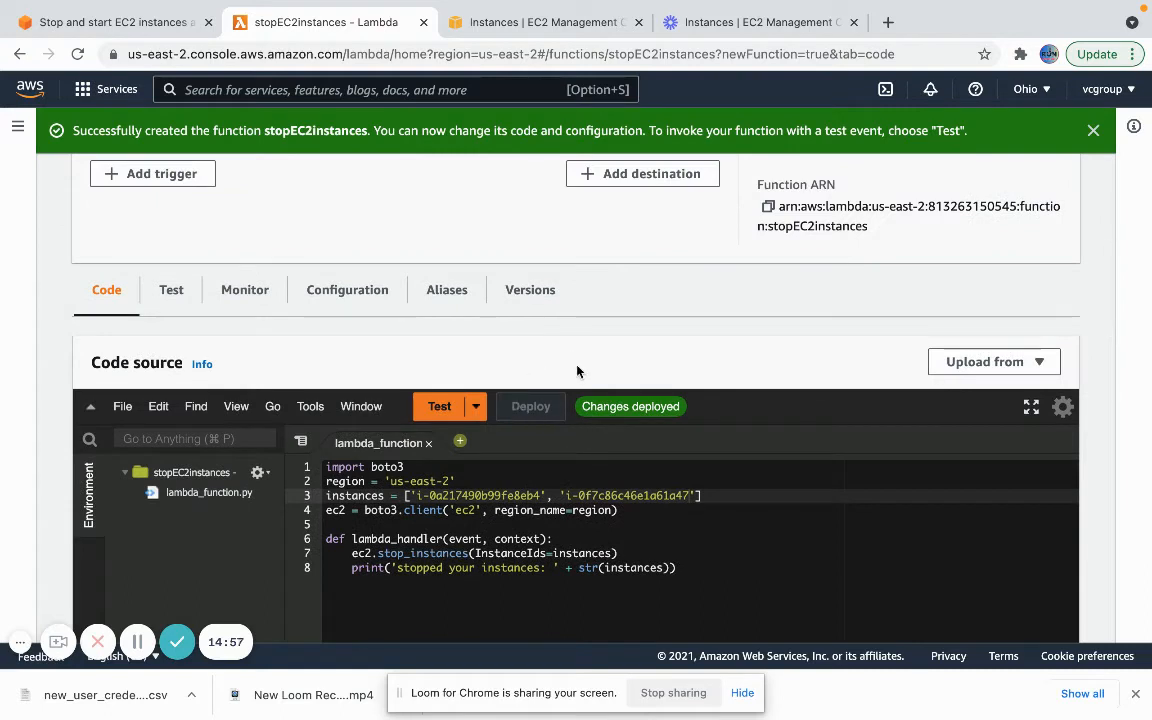
scroll(577, 371, up, 1)
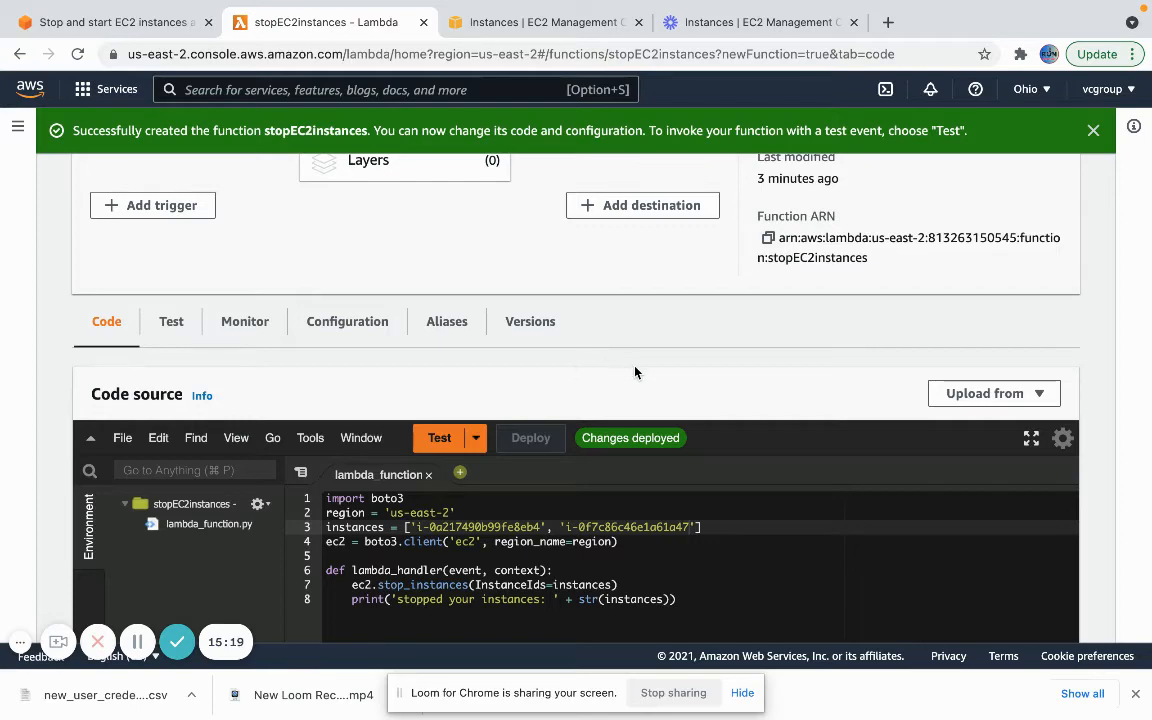
click(561, 24)
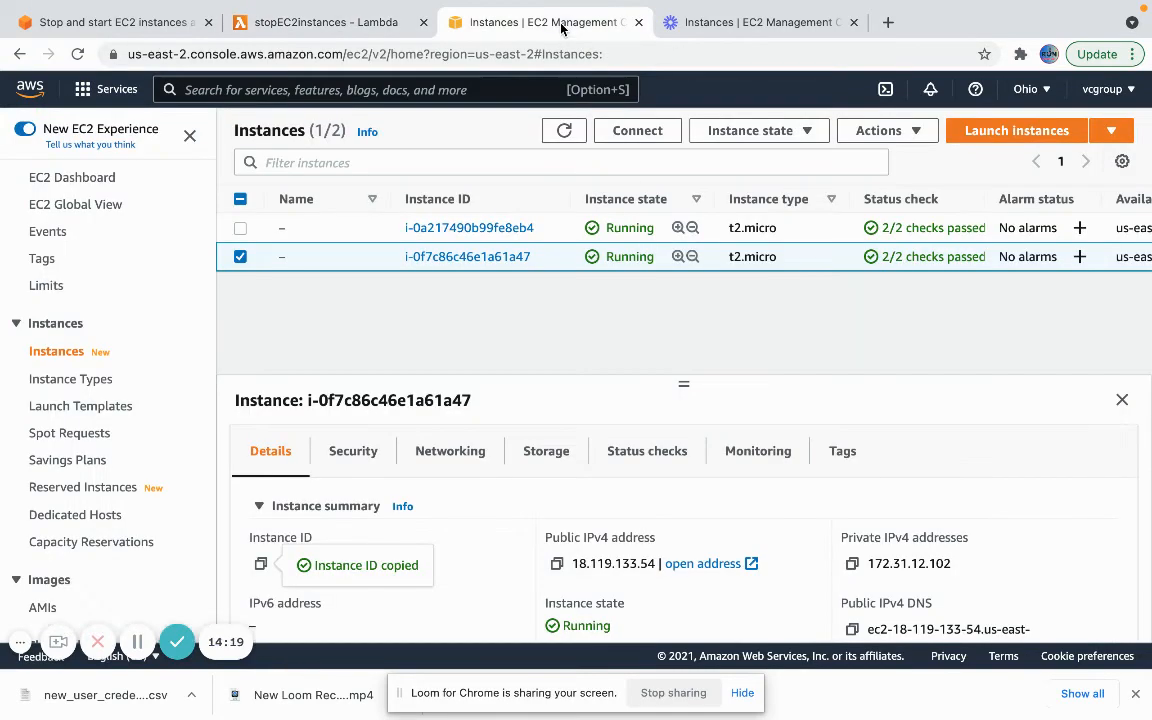
click(463, 163)
text(cloud)
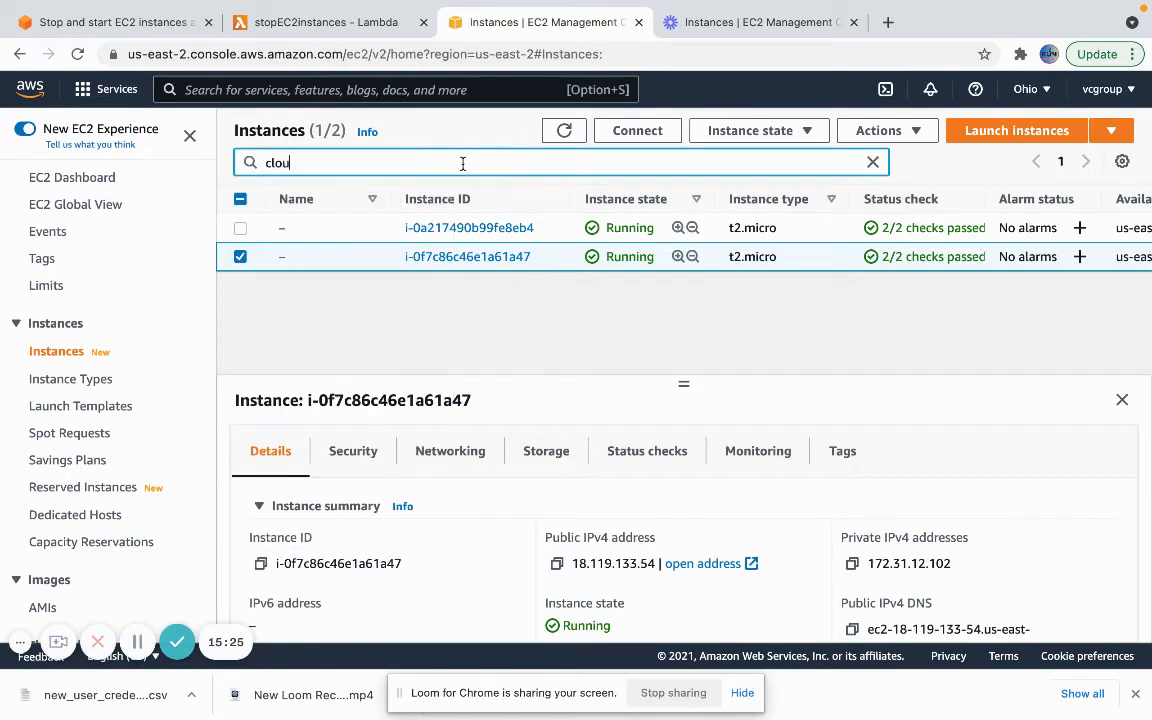
key(BackSpace)
key(BackSpace)
key(BackSpace)
key(BackSpace)
key(BackSpace)
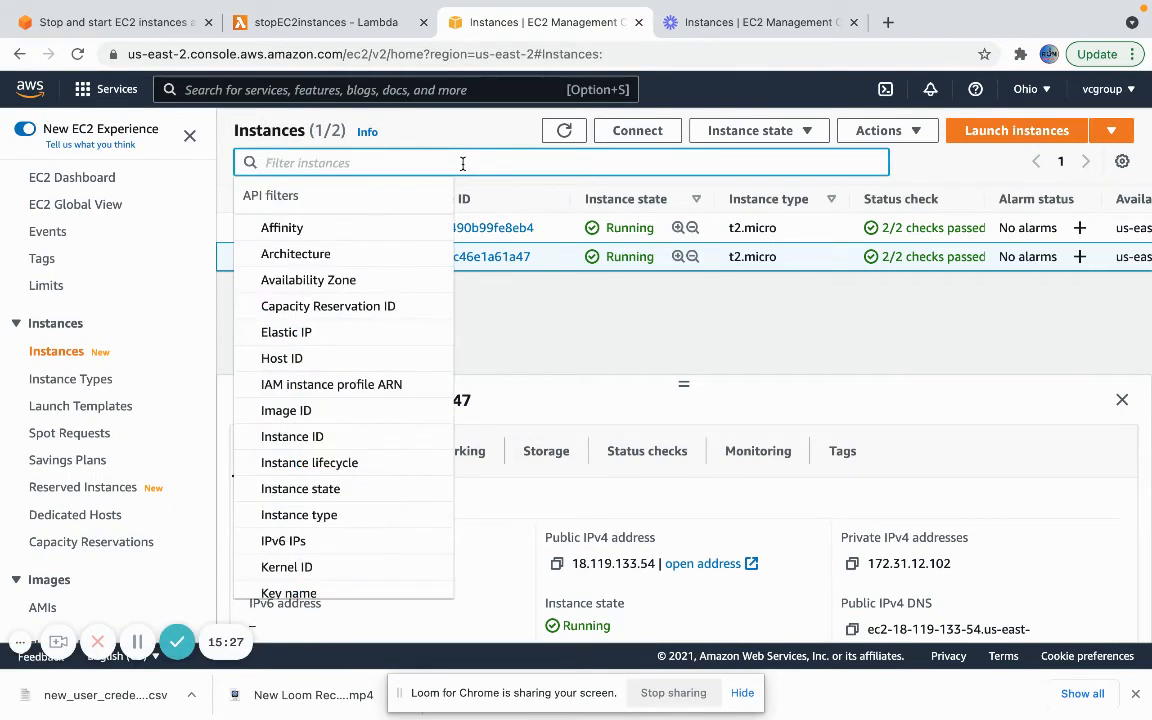
- Search the AWS services for 'cloudwatch' and open CloudWatch
click(452, 88)
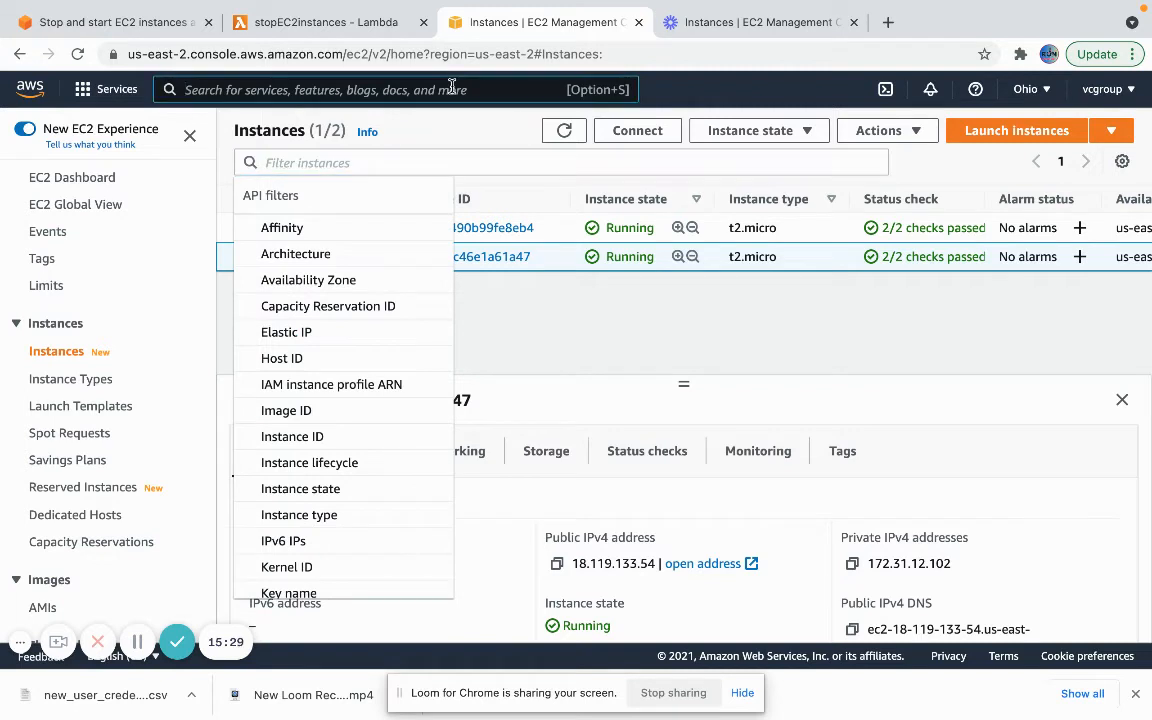
text(clo)
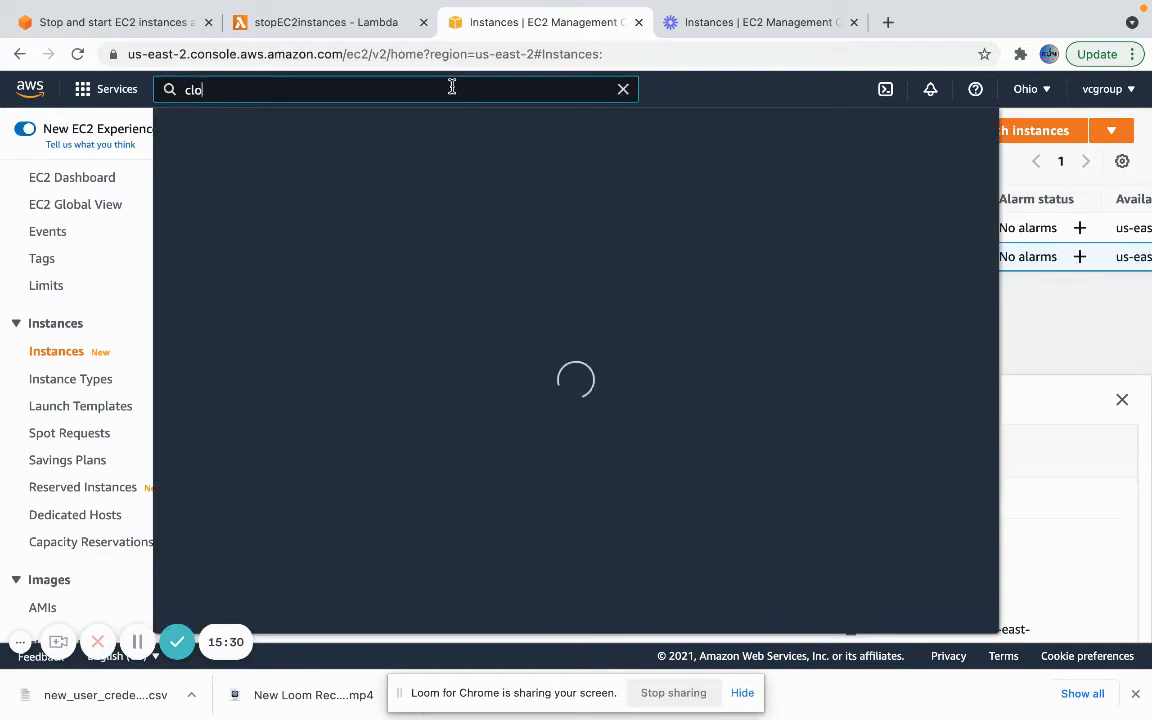
text(udwatch)
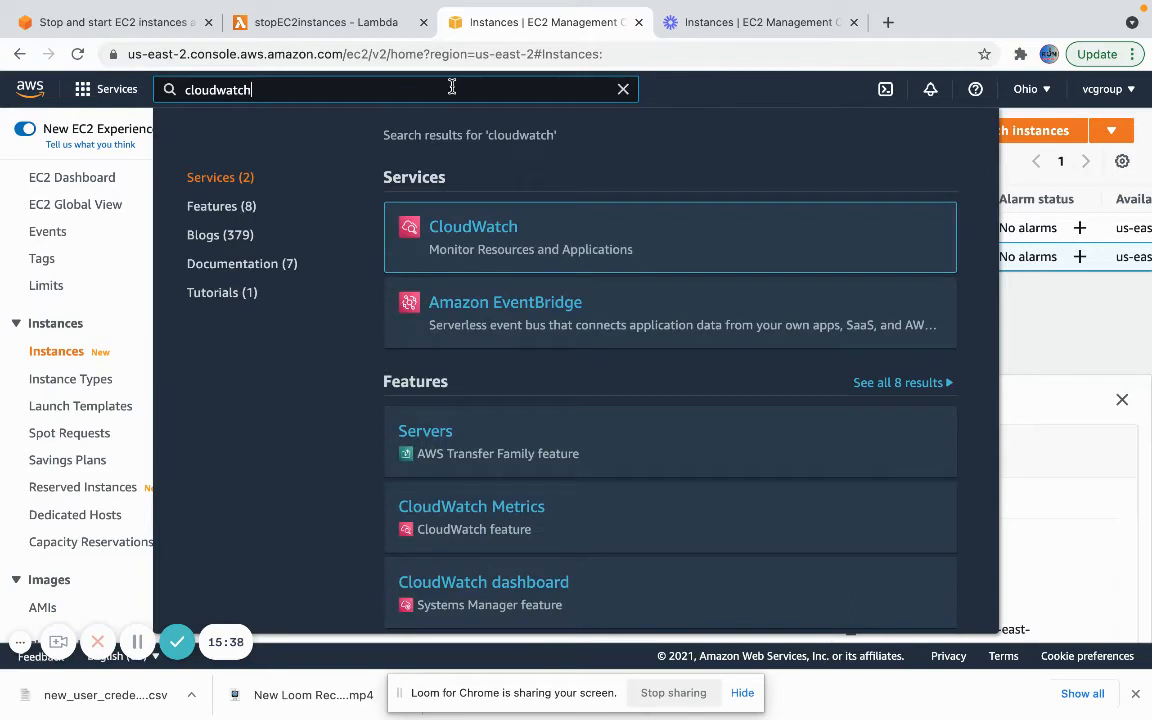
click(490, 229)
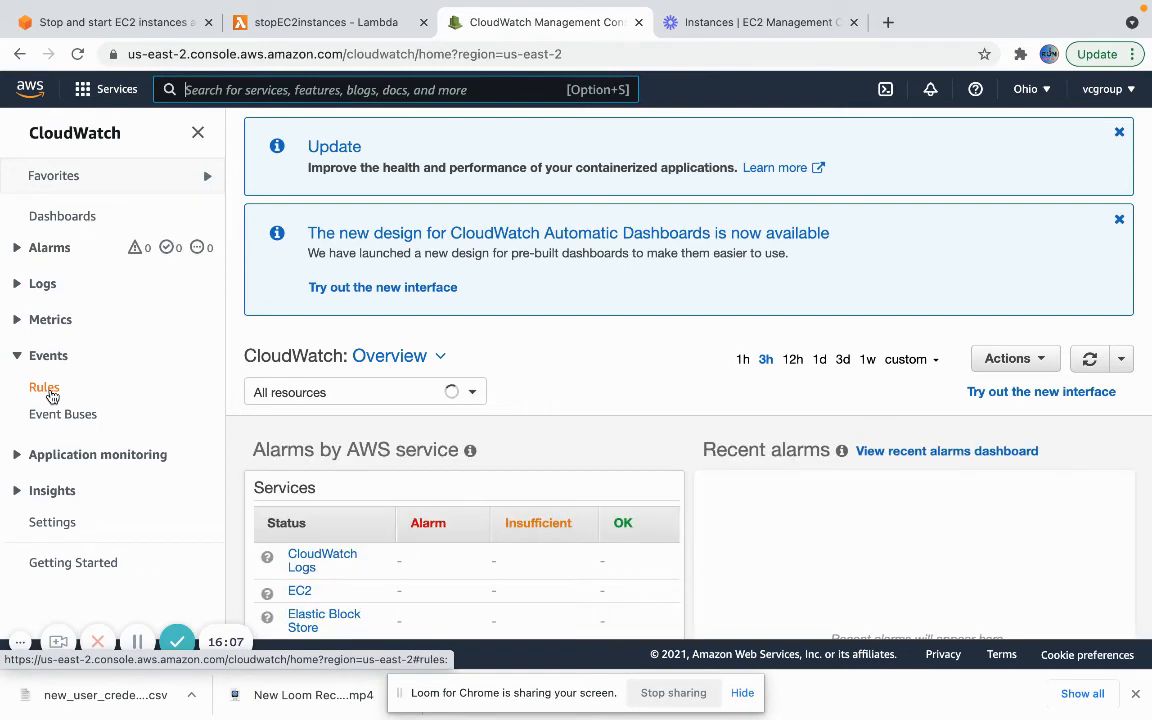
click(45, 388)
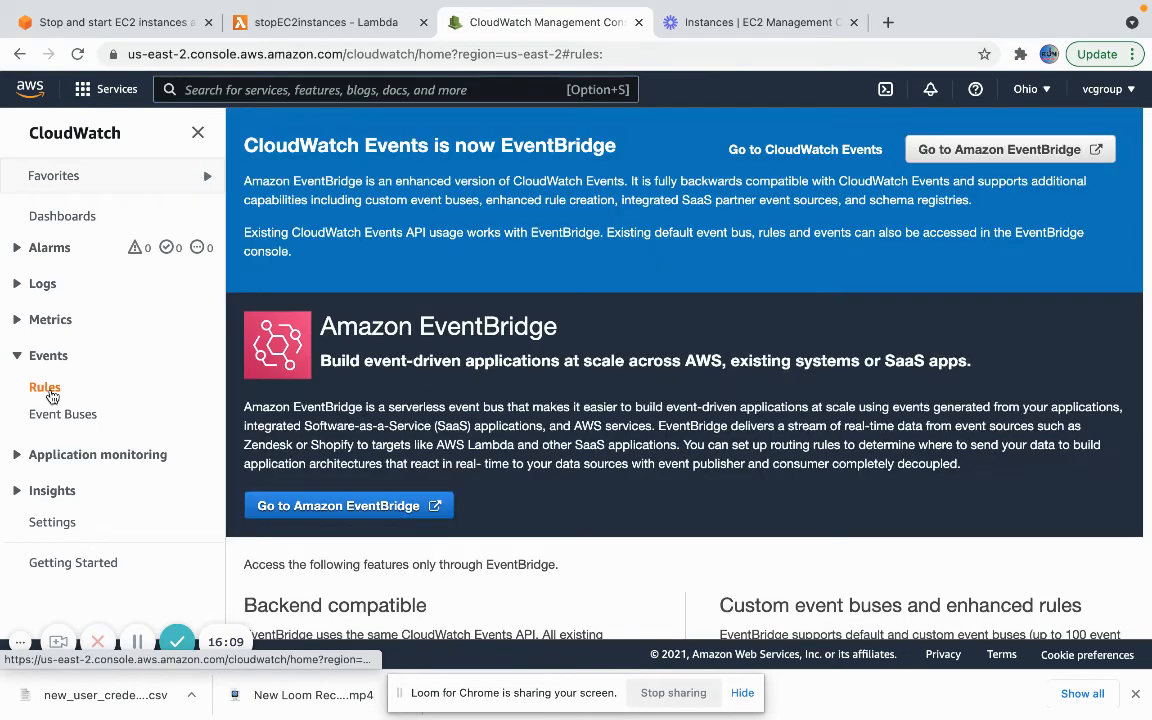
click(19, 56)
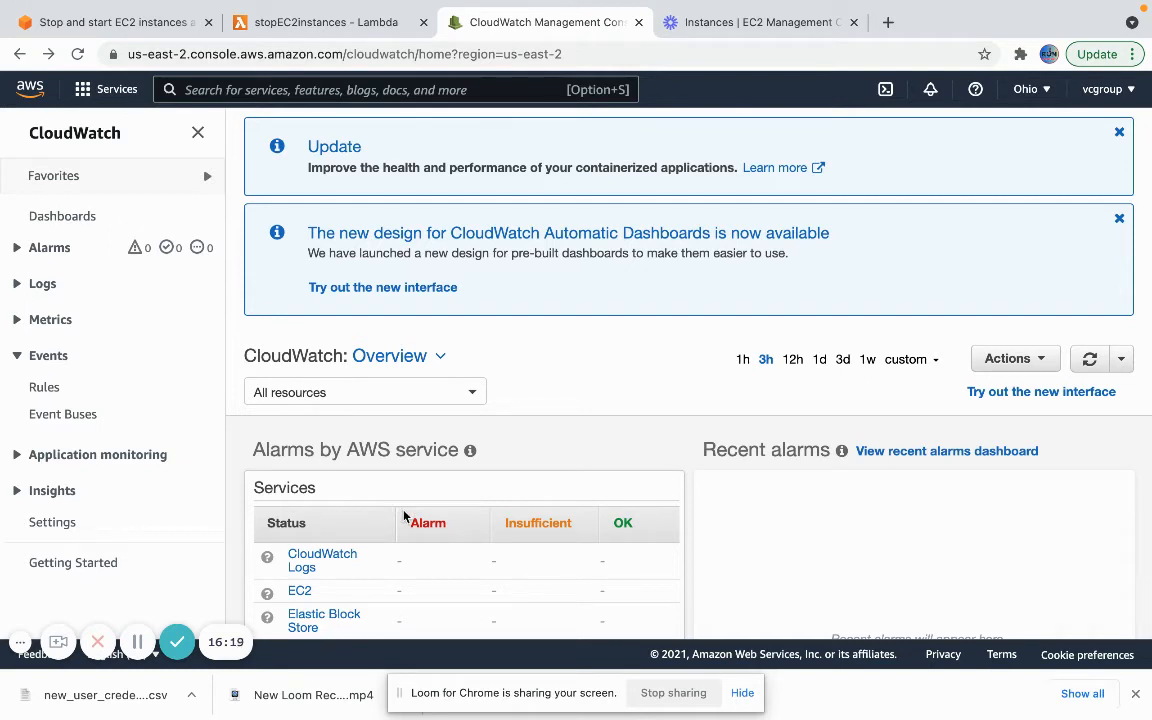
scroll(404, 516, down, 2)
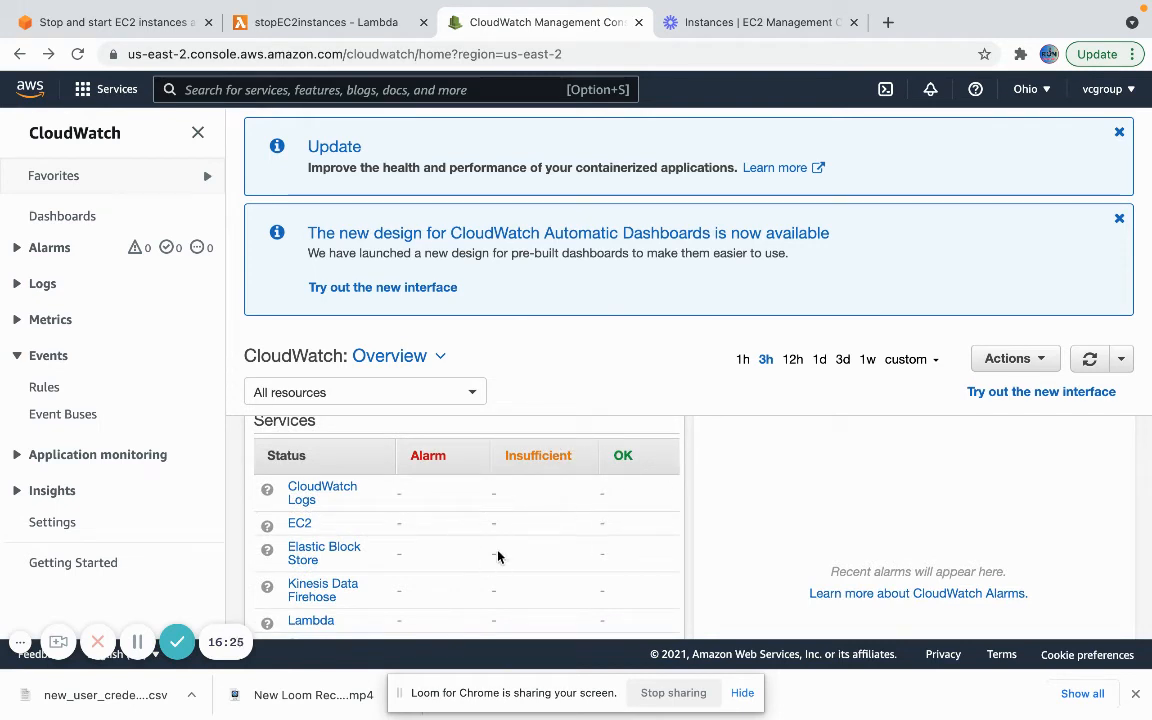
scroll(498, 557, up, 2)
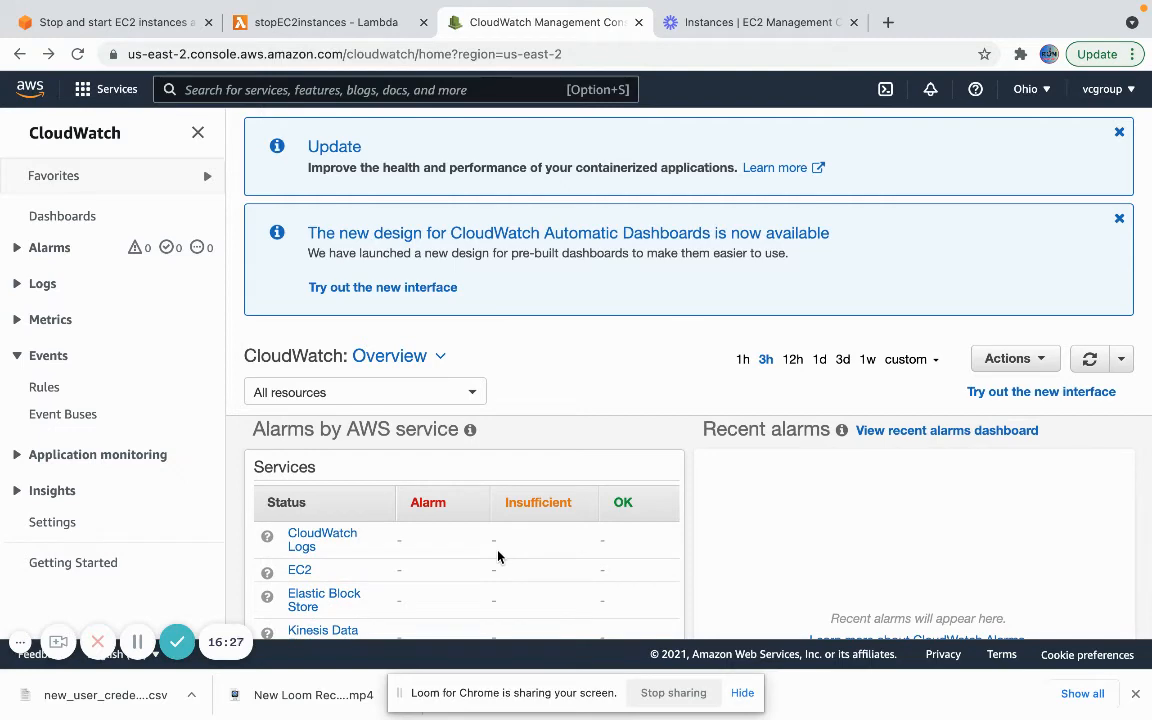
- Start creating a new rule in CloudWatch Events and set its event source to Schedule
click(43, 389)
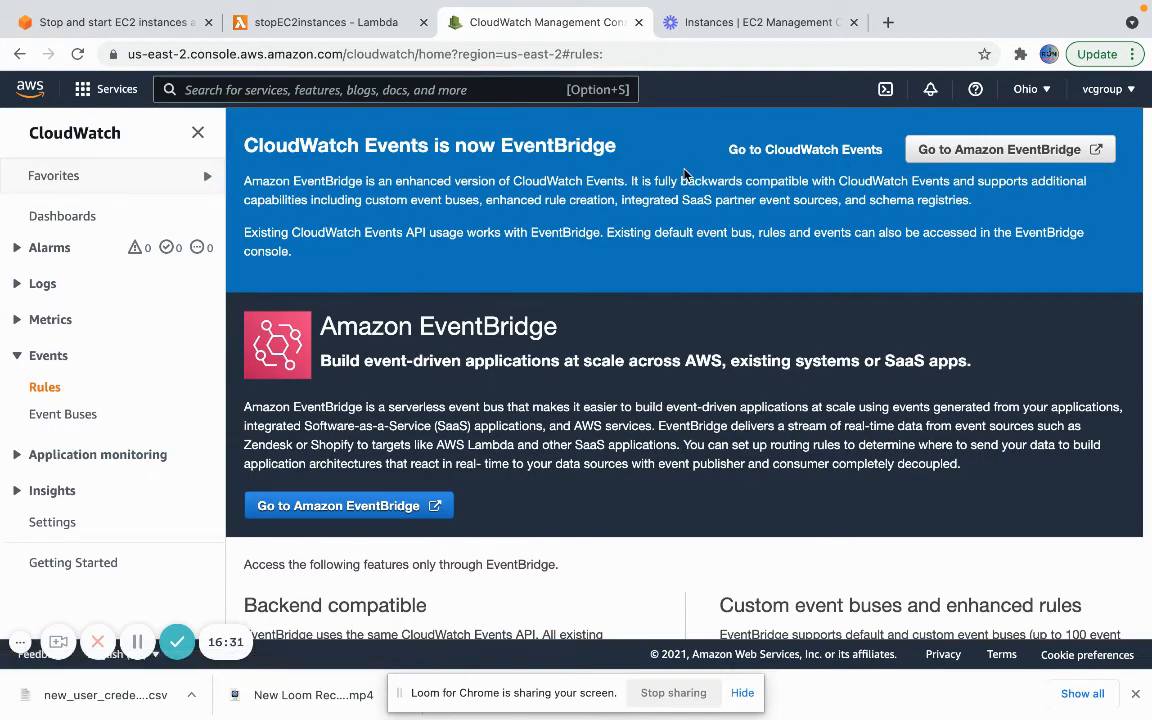
click(817, 158)
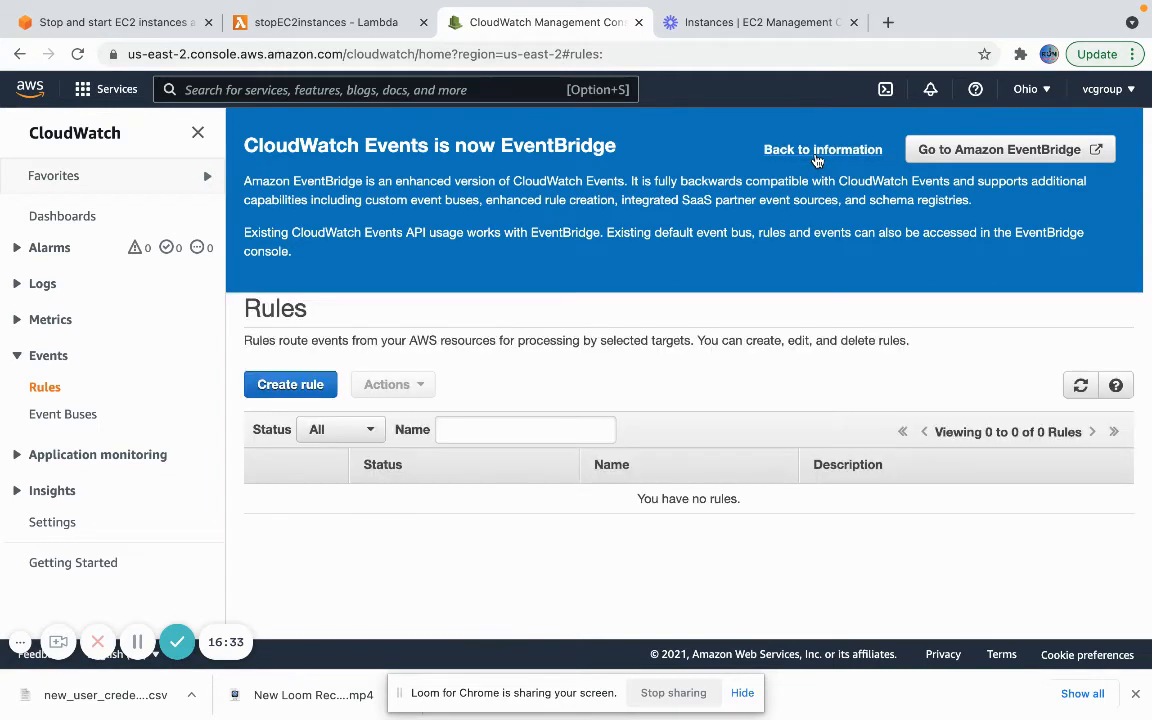
click(293, 388)
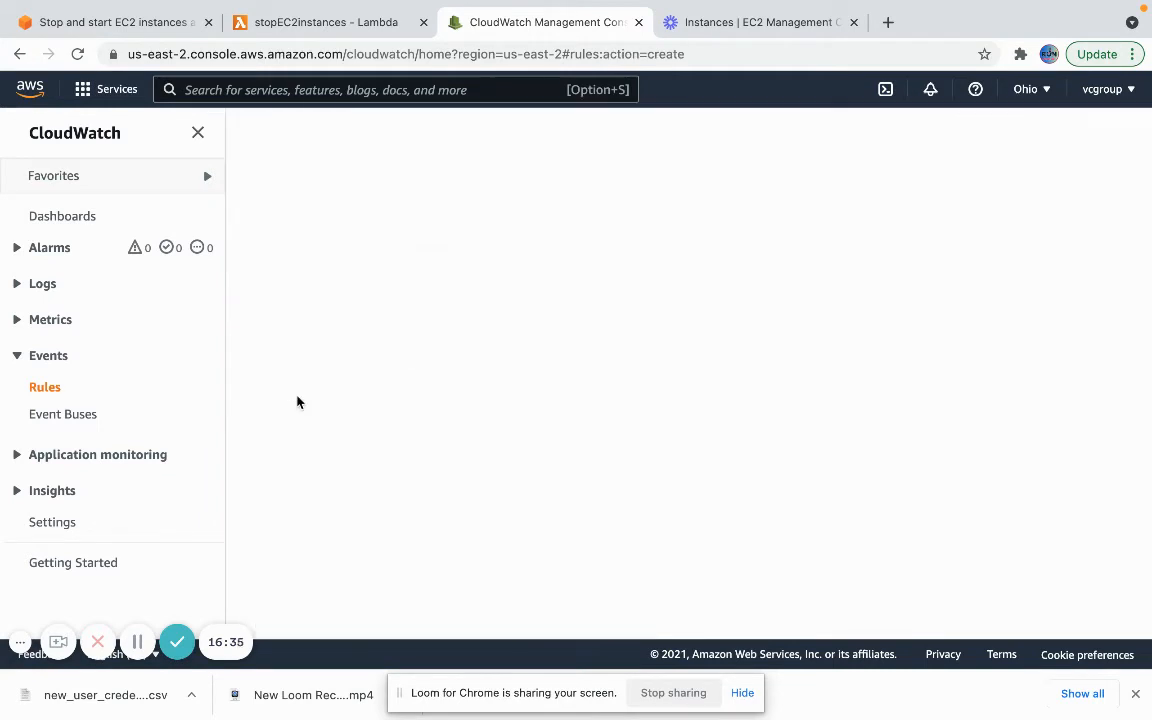
scroll(400, 400, down, 2)
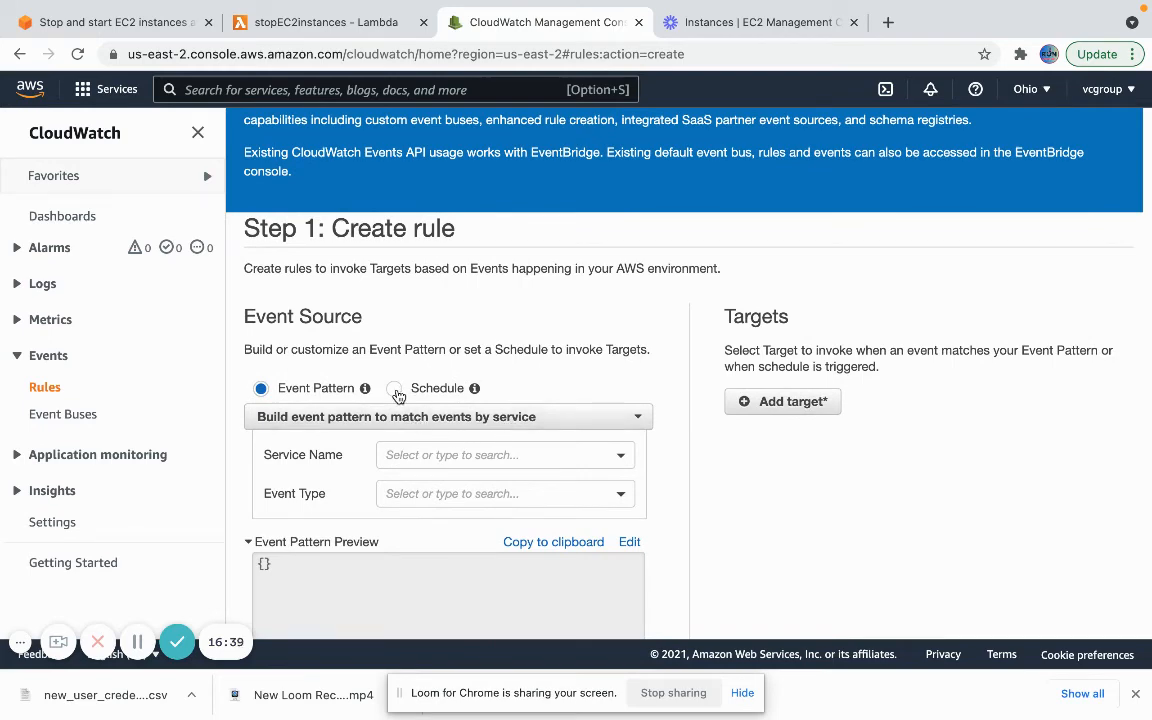
click(395, 389)
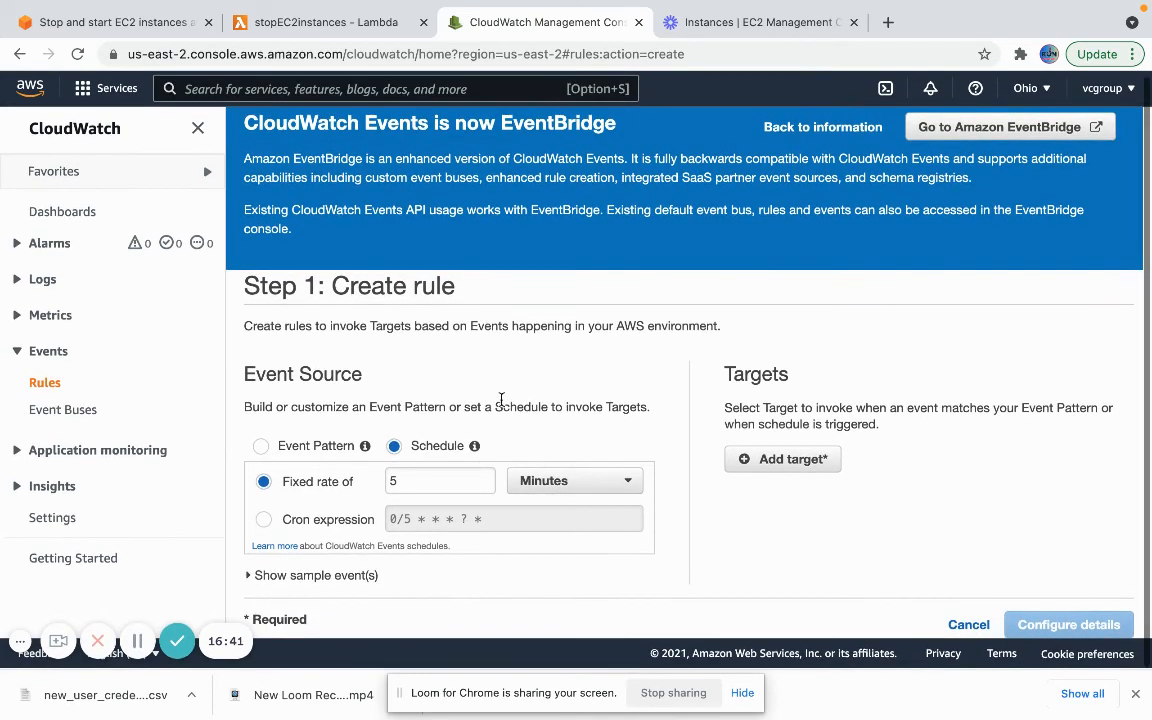
- Set the rule schedule's fixed rate to 3 minutes
click(439, 482)
key(BackSpace)
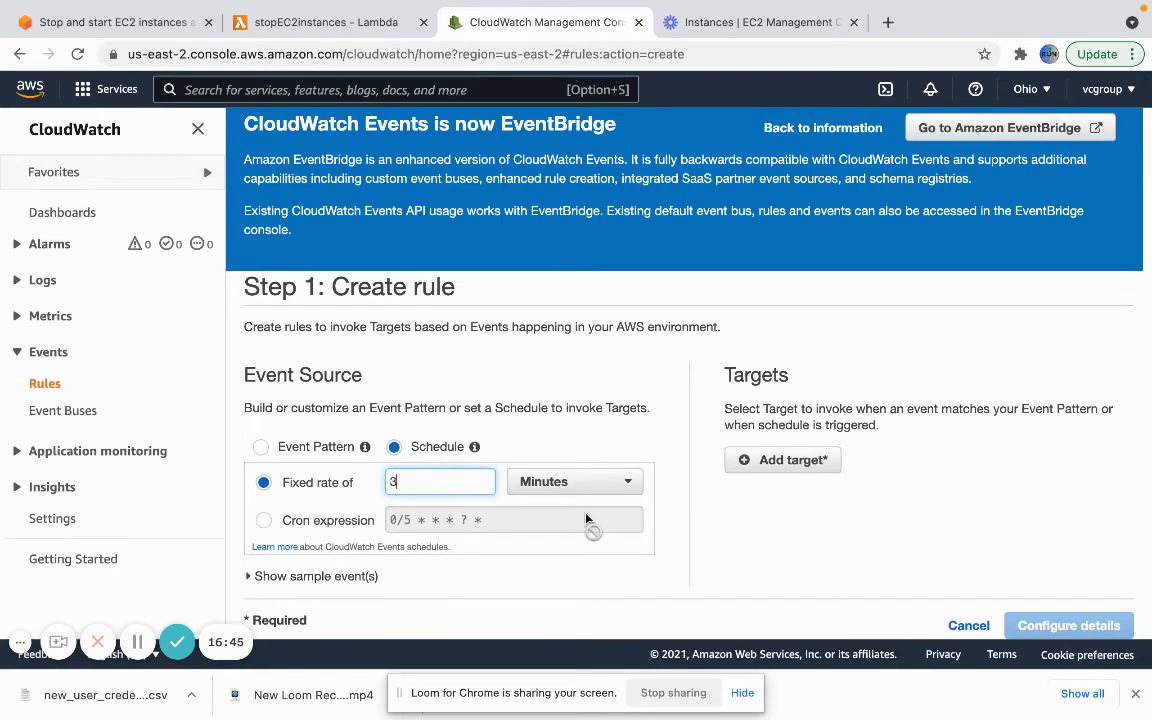
click(664, 509)
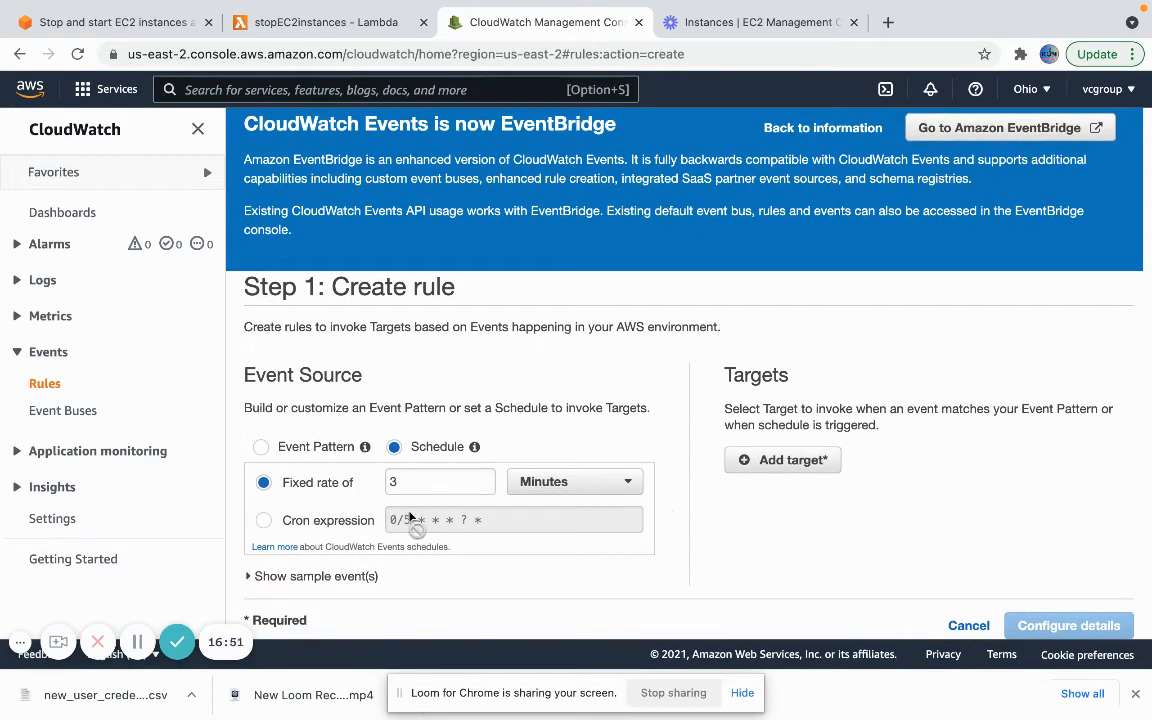
click(264, 523)
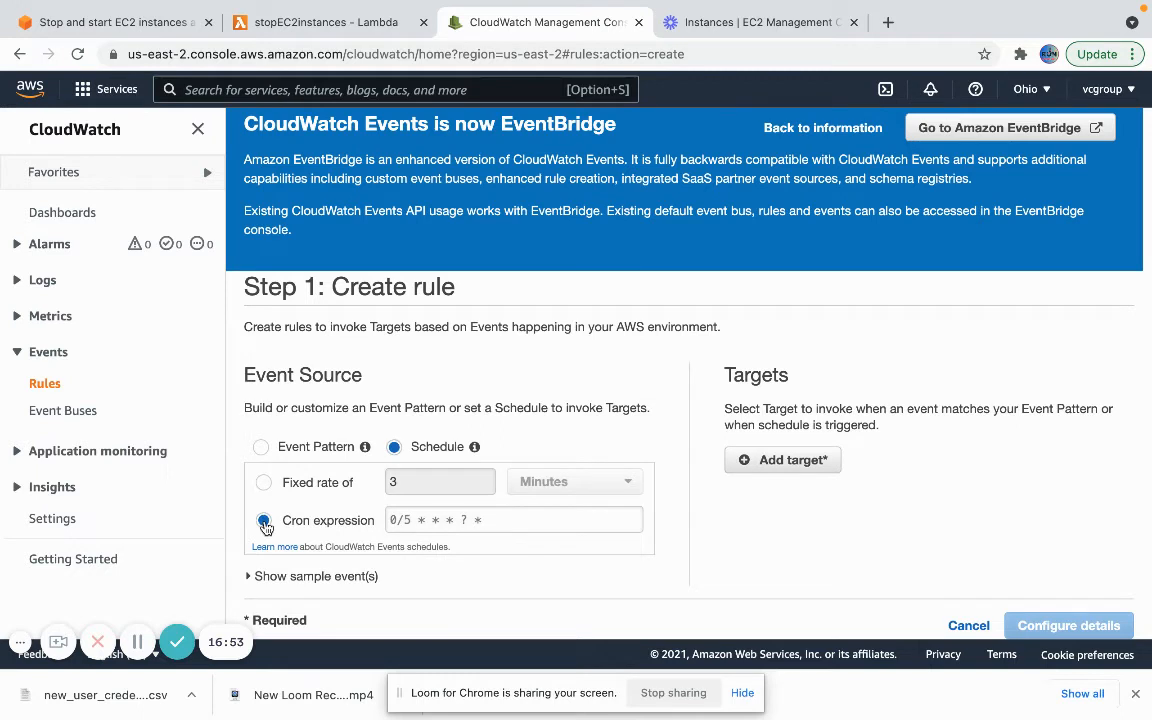
click(416, 521)
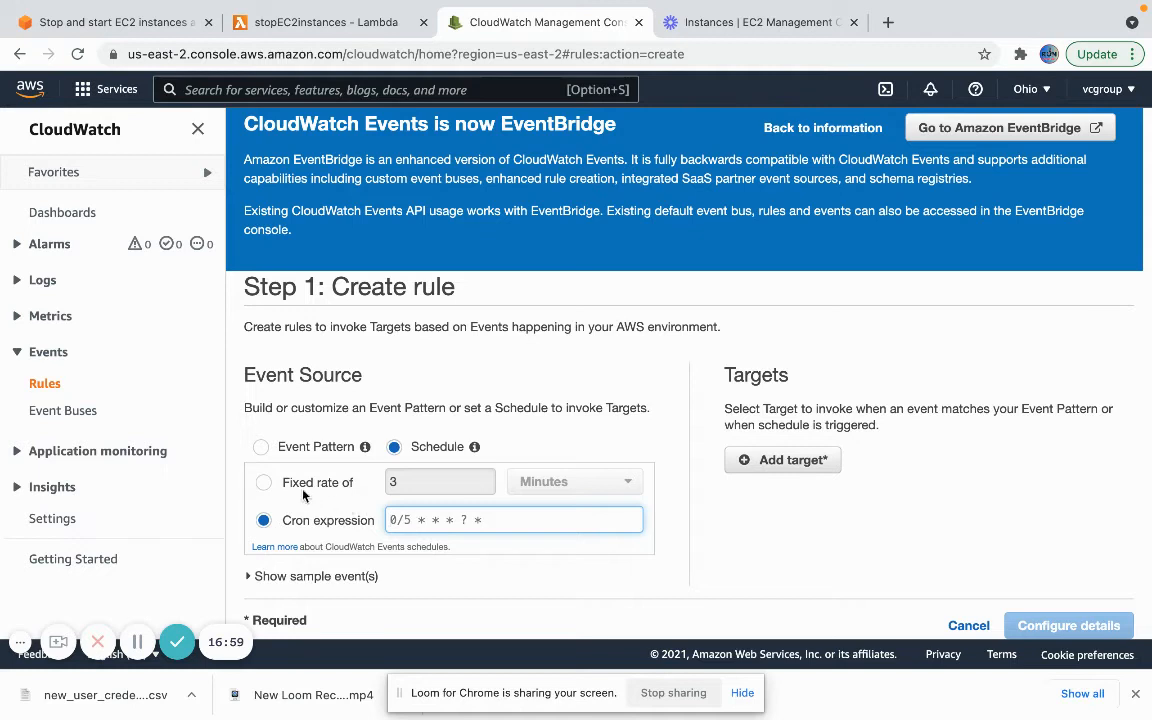
click(263, 482)
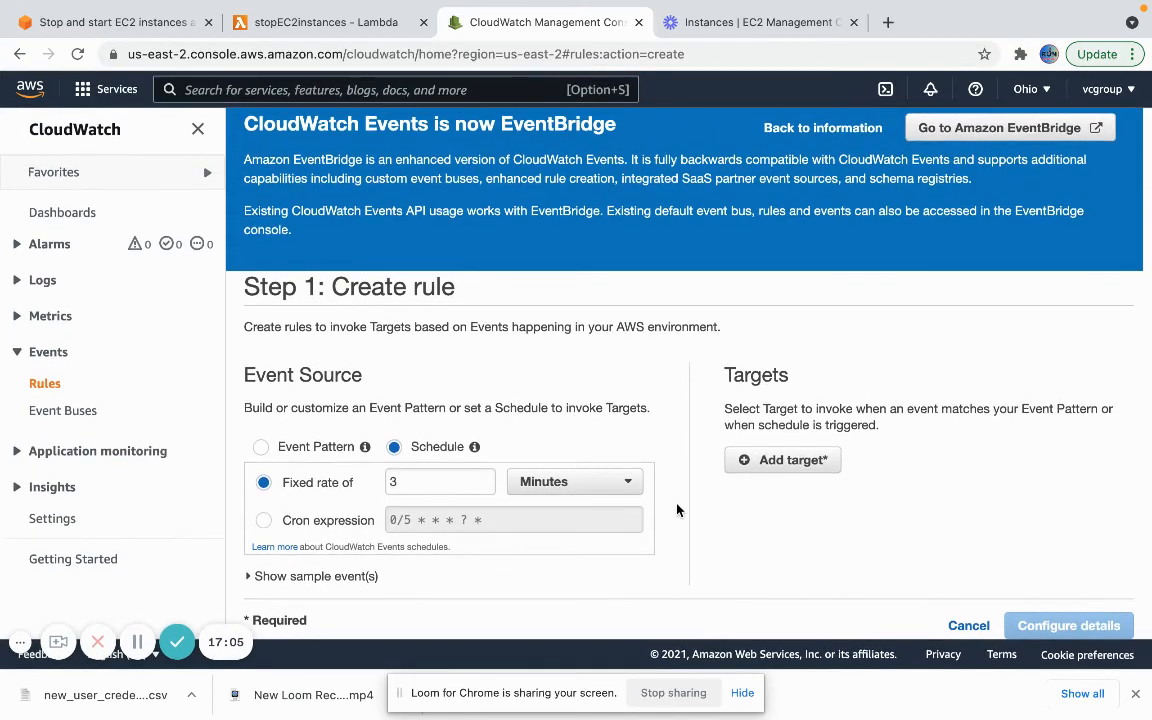
- Add the stopEC2instances Lambda function as the rule's target and continue to the rule details
scroll(677, 511, down, 1)
click(805, 464)
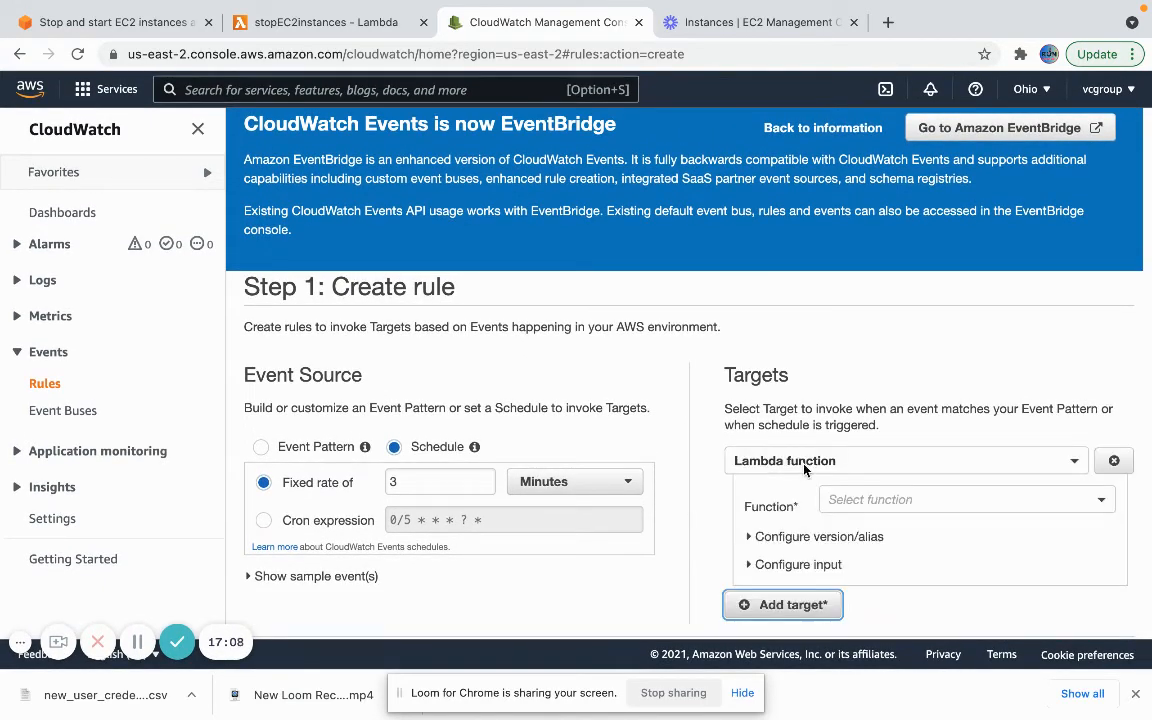
click(864, 501)
click(883, 530)
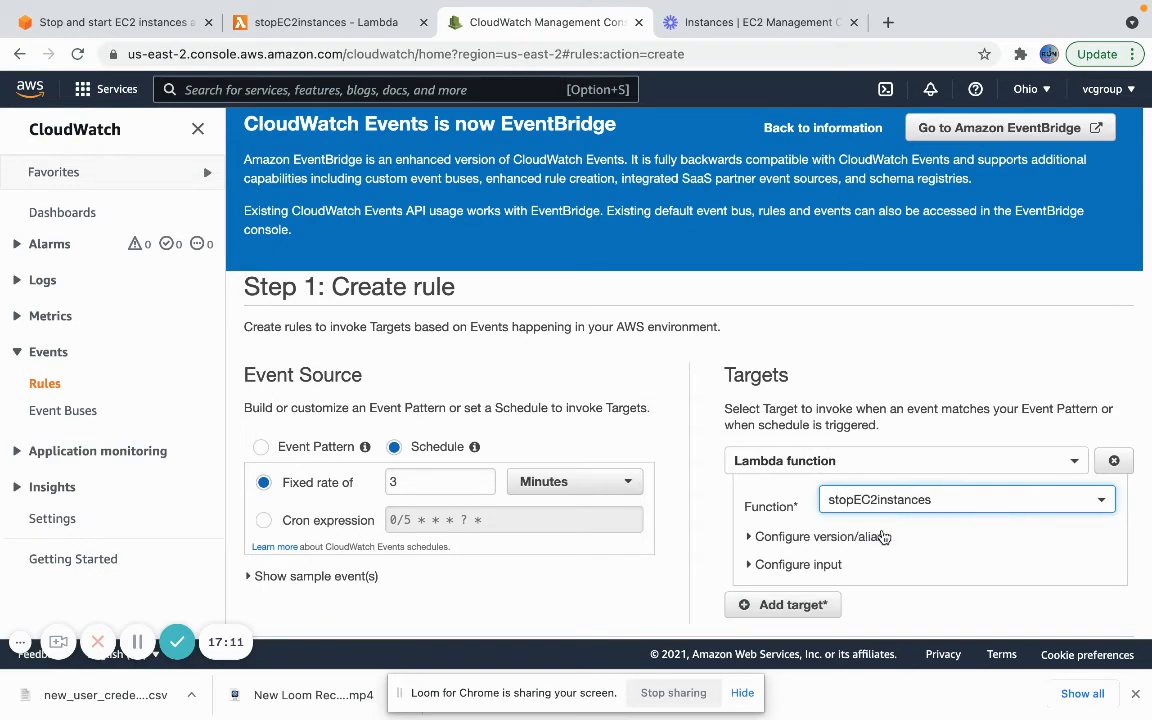
scroll(900, 555, down, 1)
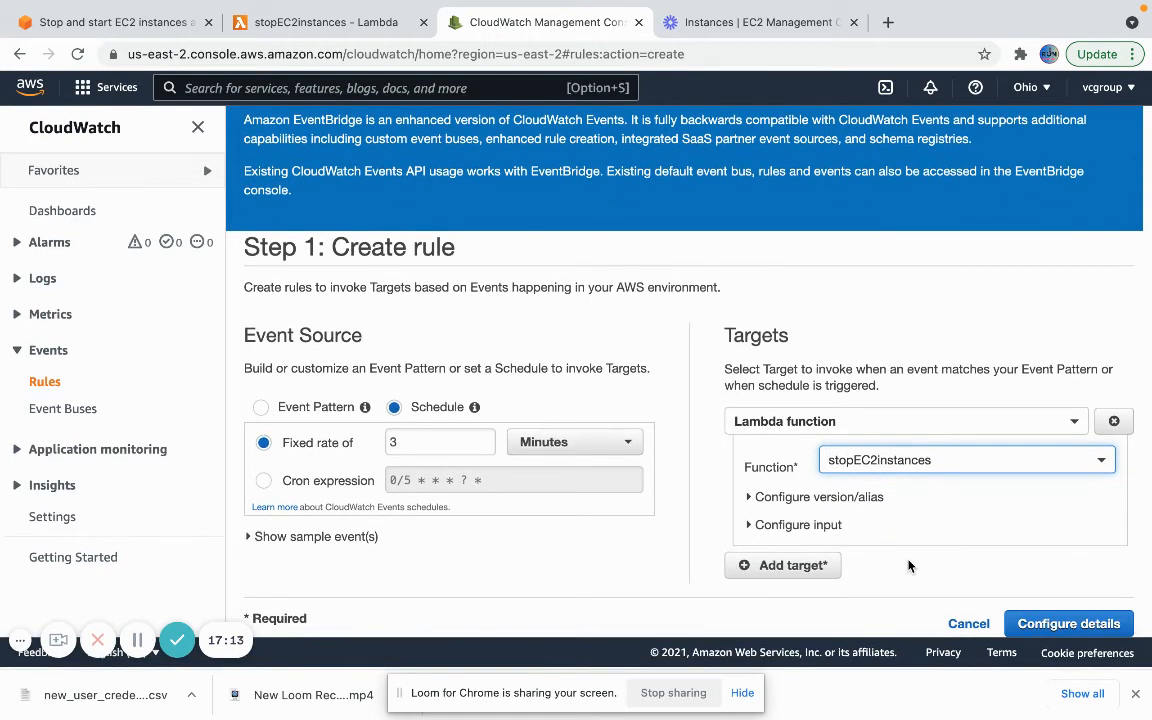
click(1035, 625)
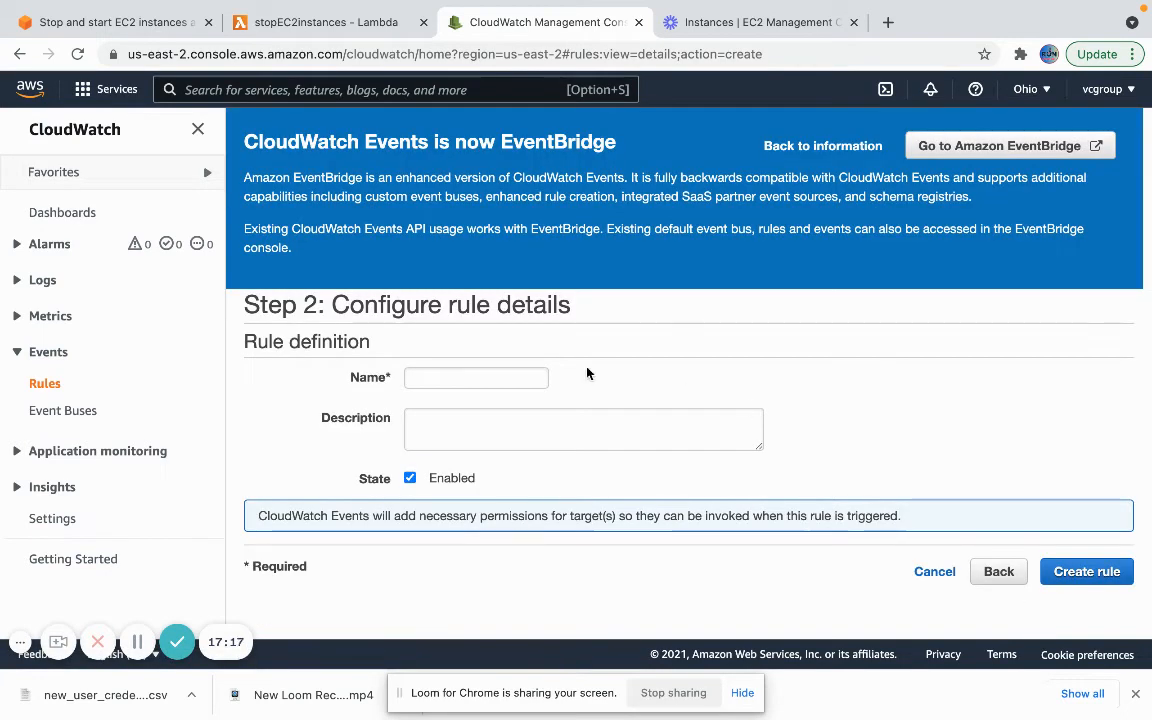
- Name the rule stopec2instances, leave it enabled and create it
click(464, 382)
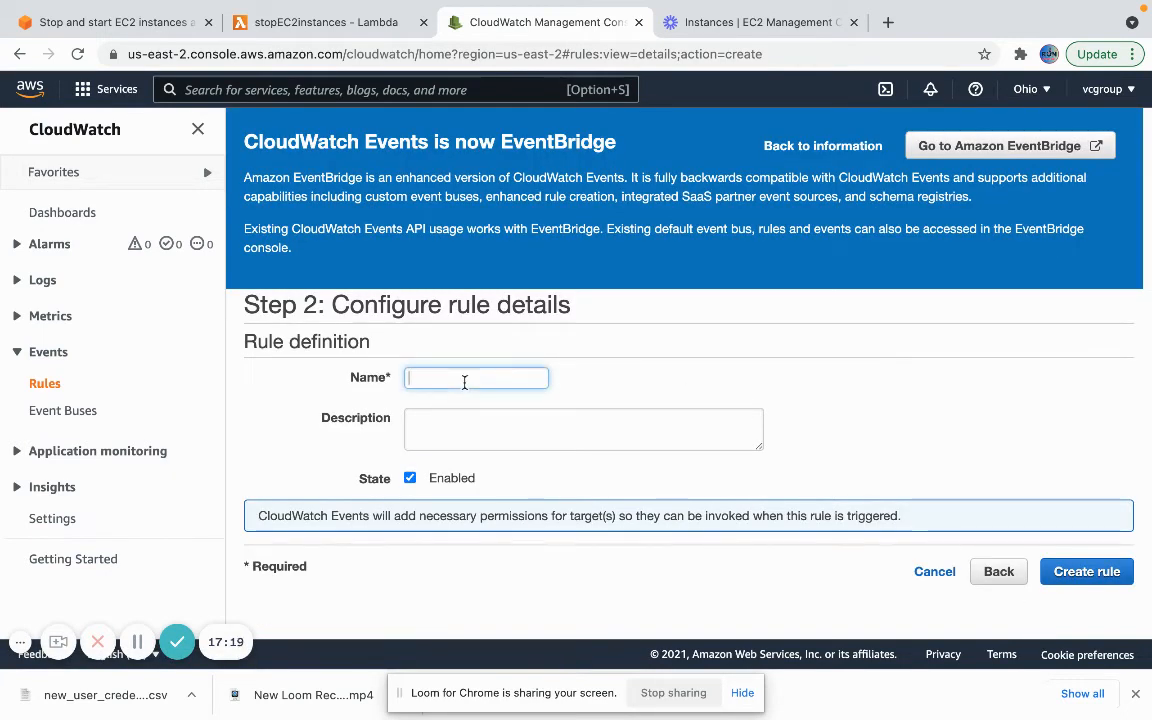
text(stopEC2instances)
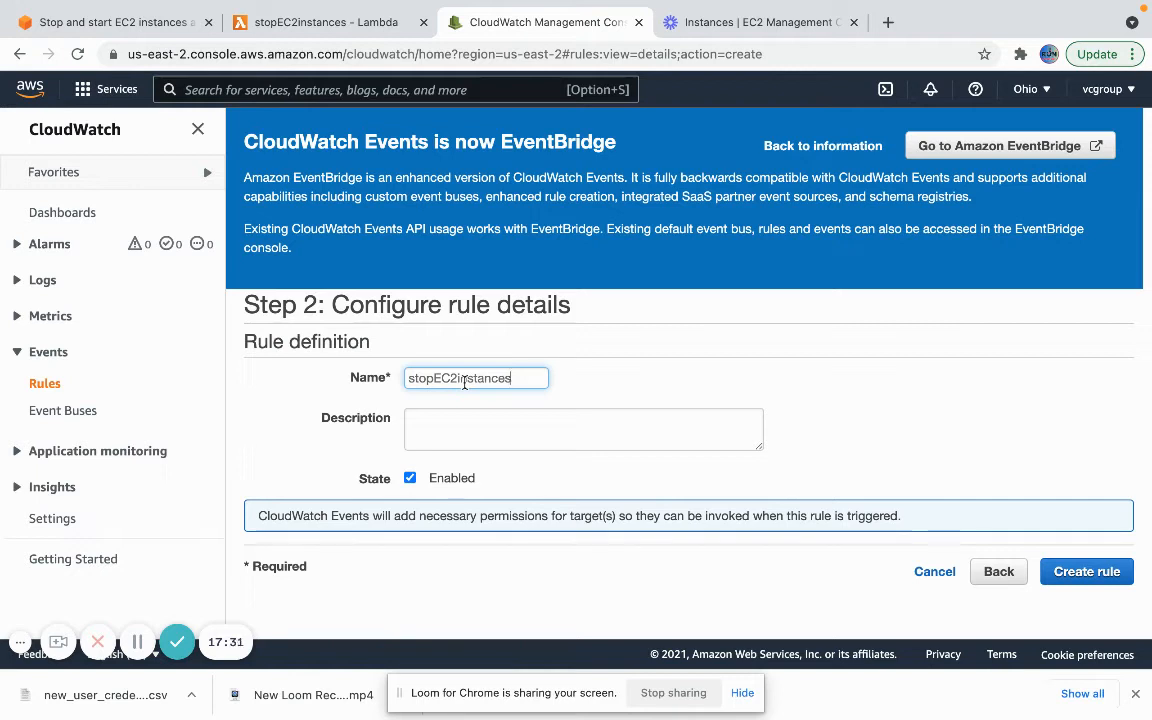
key(Left)
key(Left)
key(Left)
key(Left)
key(Left)
key(Left)
key(Left)
key(Left)
key(Left)
key(Left)
key(BackSpace)
key(BackSpace)
text(ec)
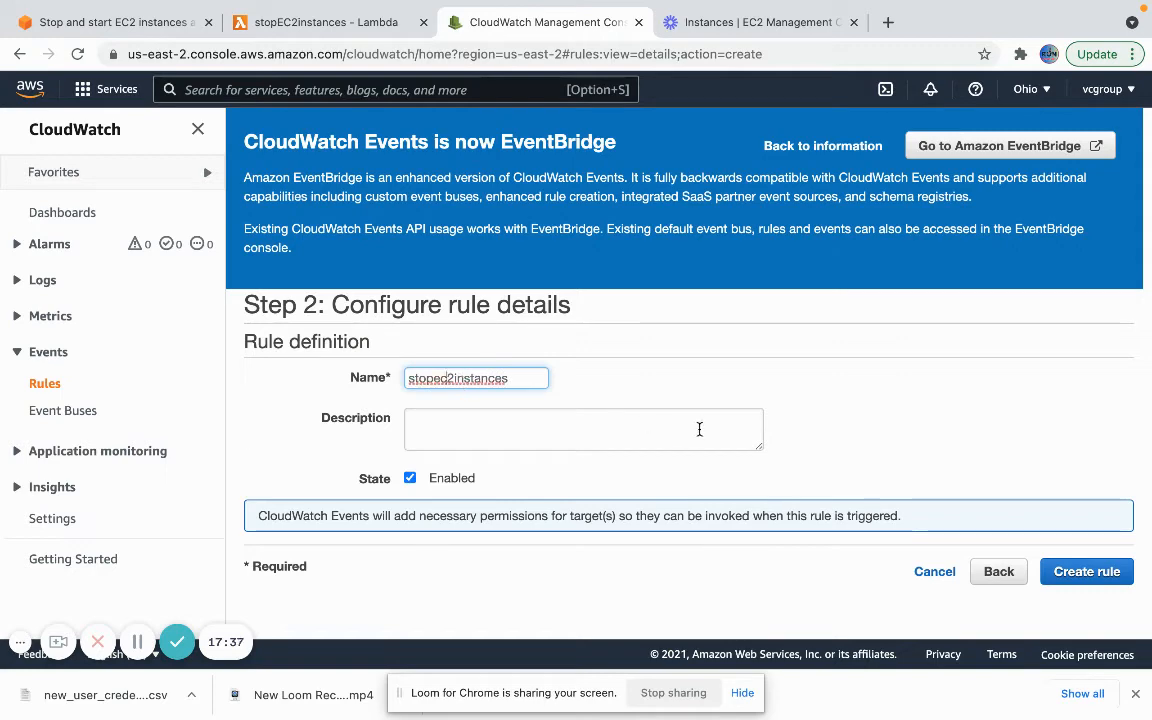
click(1067, 573)
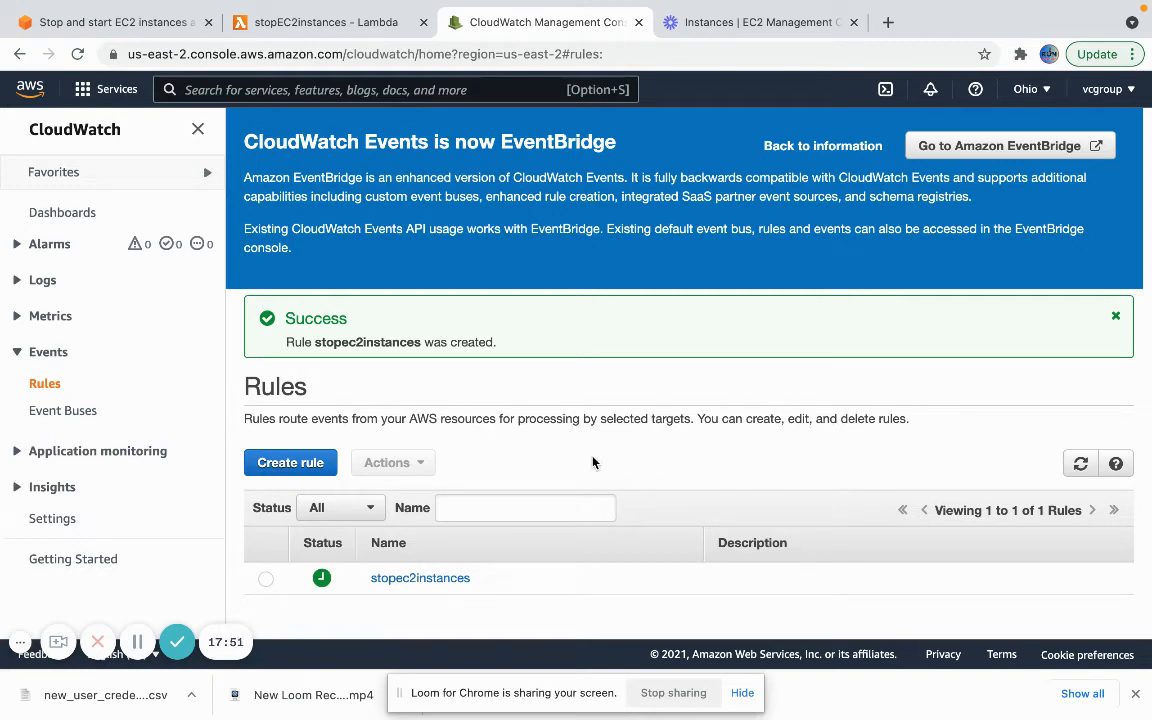
- Search the AWS services for 'ec2', open the EC2 instances list and reload it to check the instance states
click(348, 22)
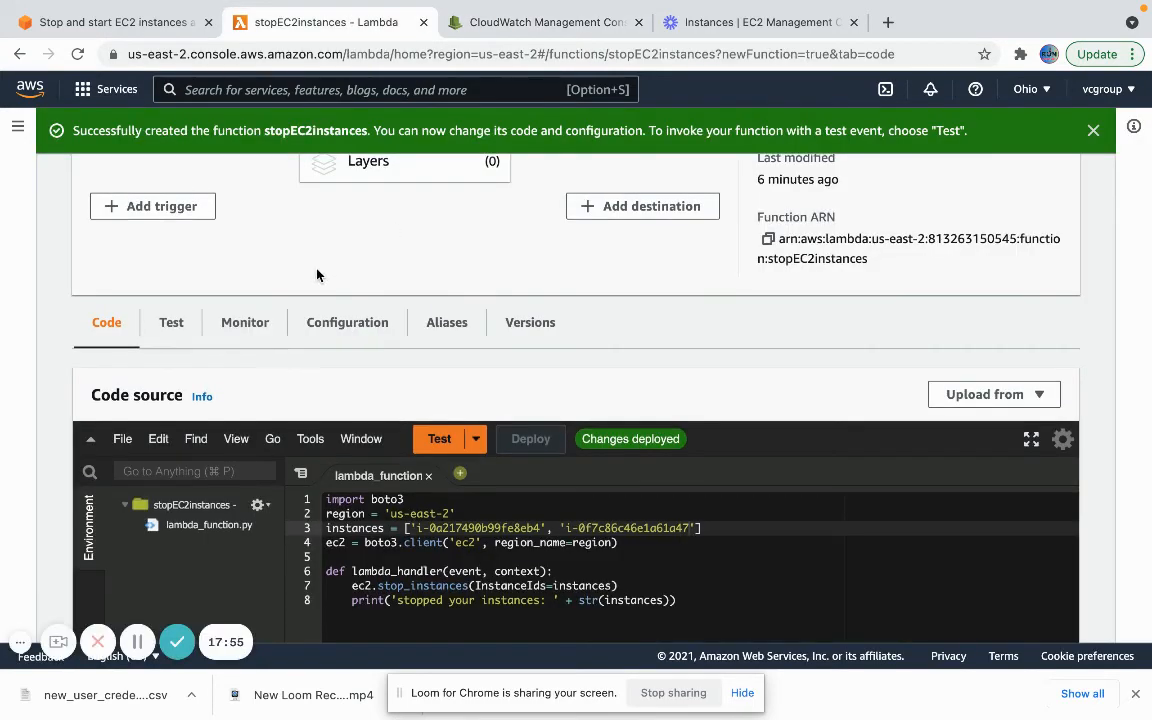
scroll(318, 273, up, 2)
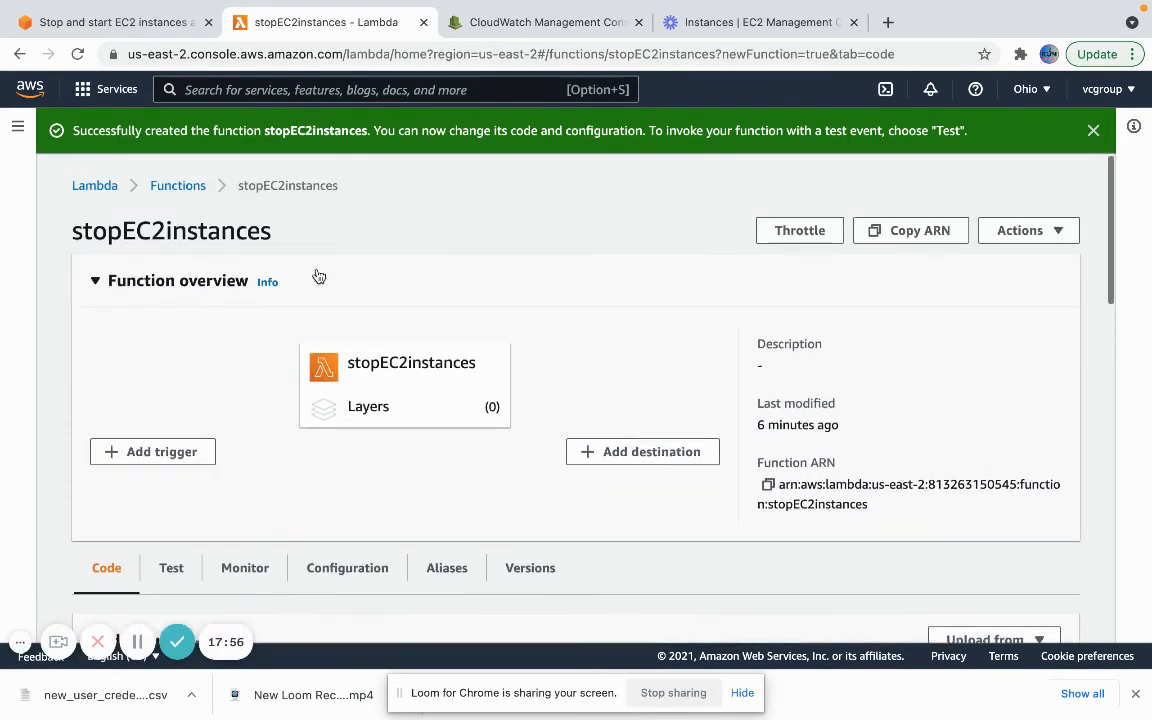
click(329, 90)
text(ec)
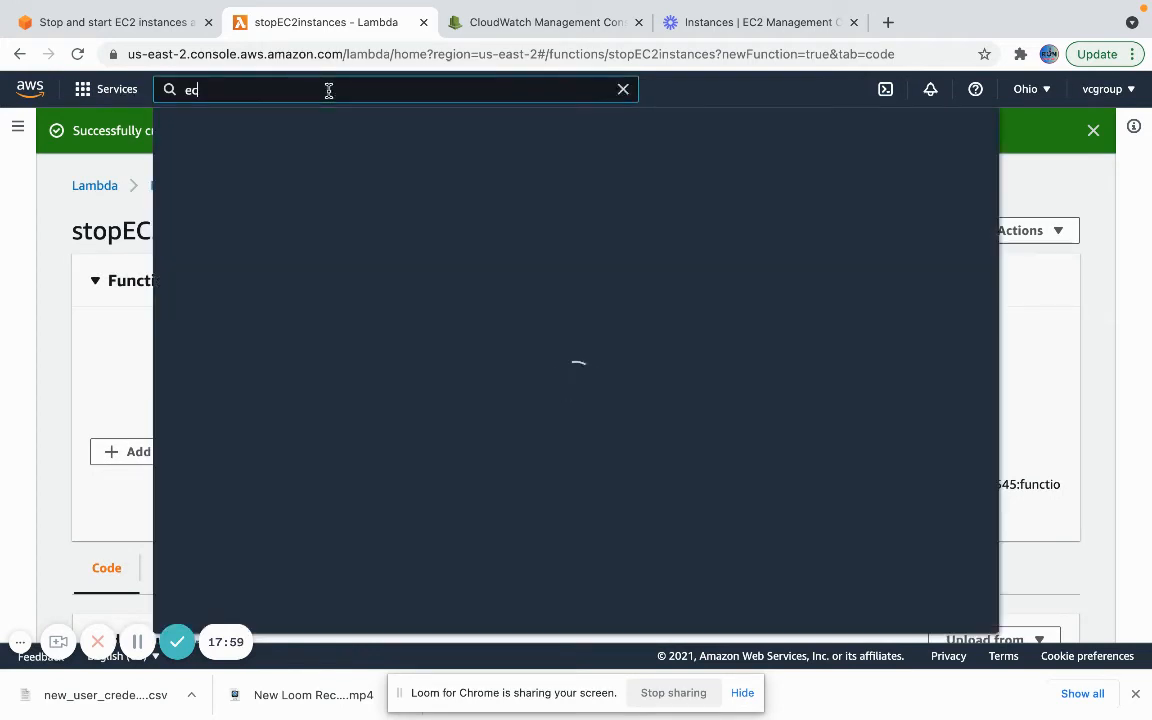
text(2)
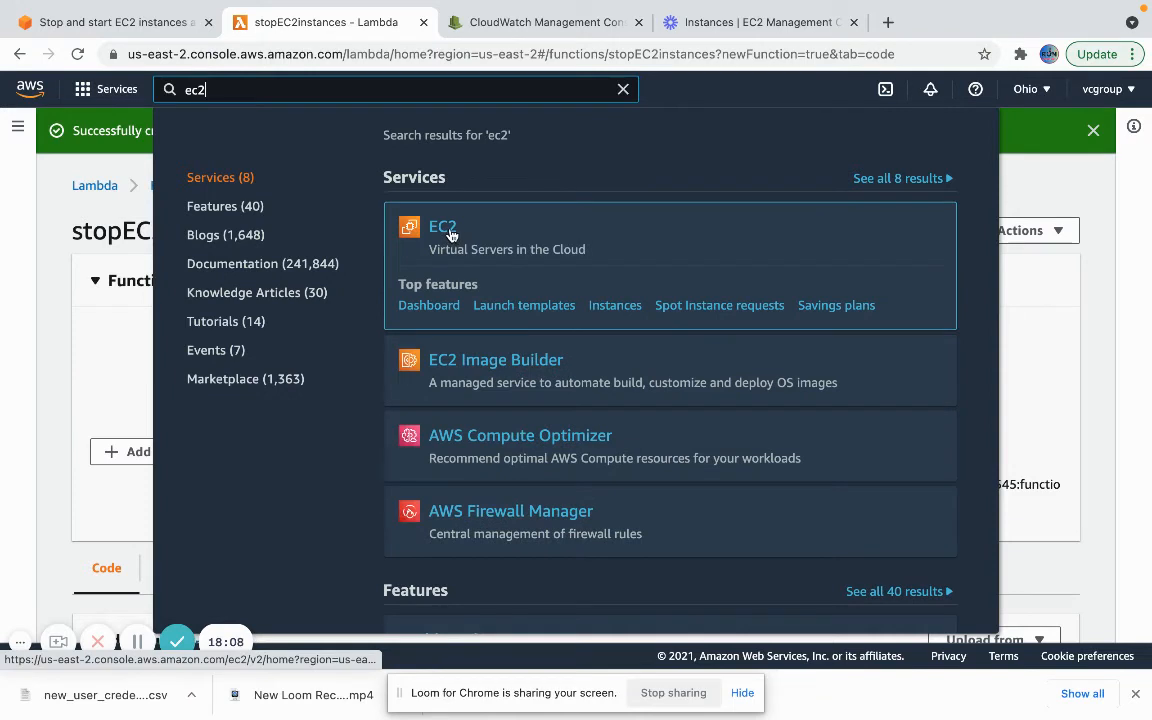
click(451, 234)
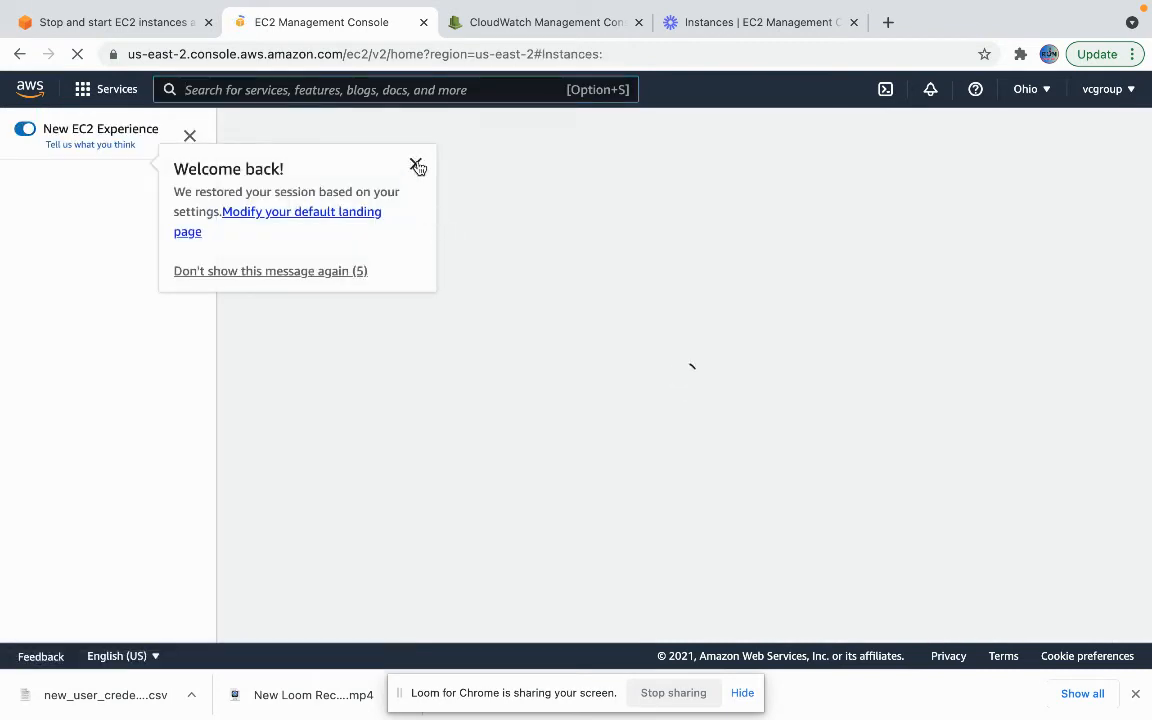
click(416, 164)
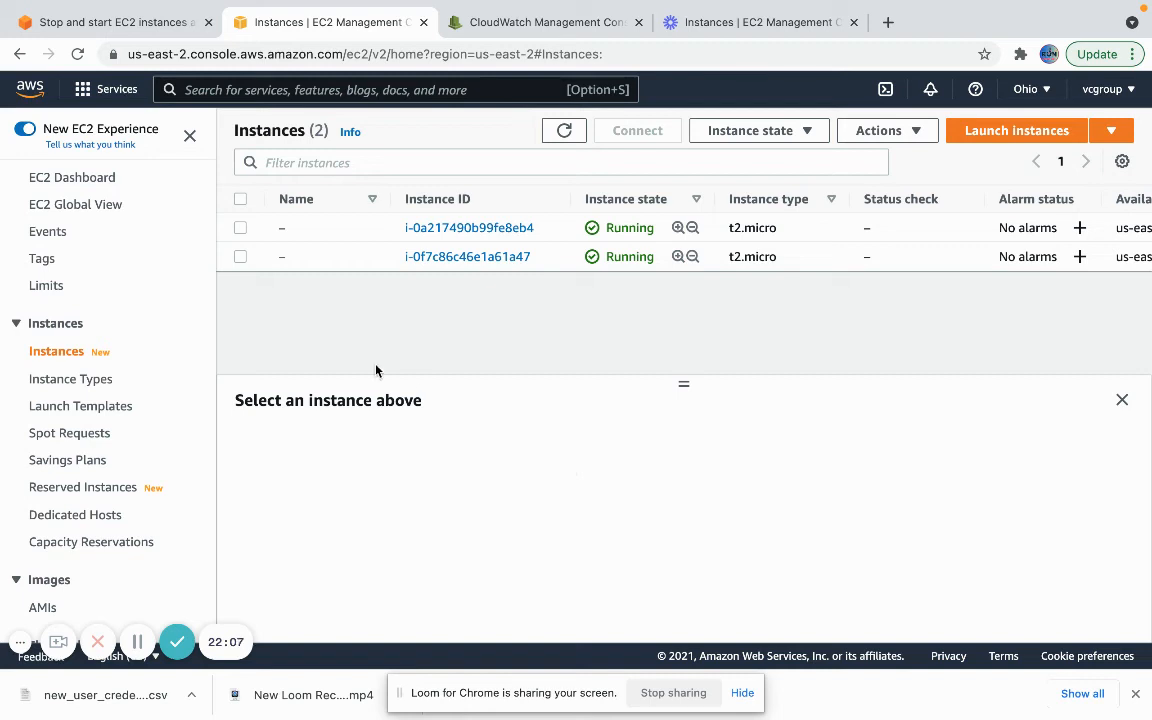
click(79, 55)
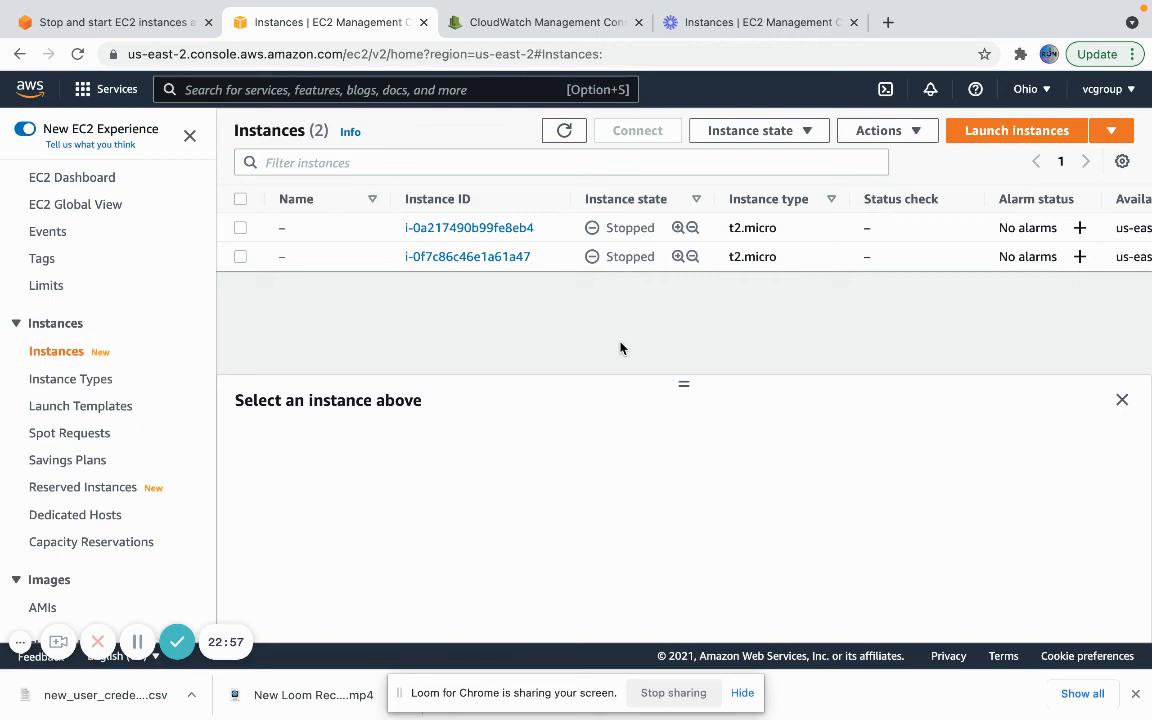
- Review the IAM policy, role and Lambda function instructions in the AWS article on stopping and starting EC2 instances
click(135, 30)
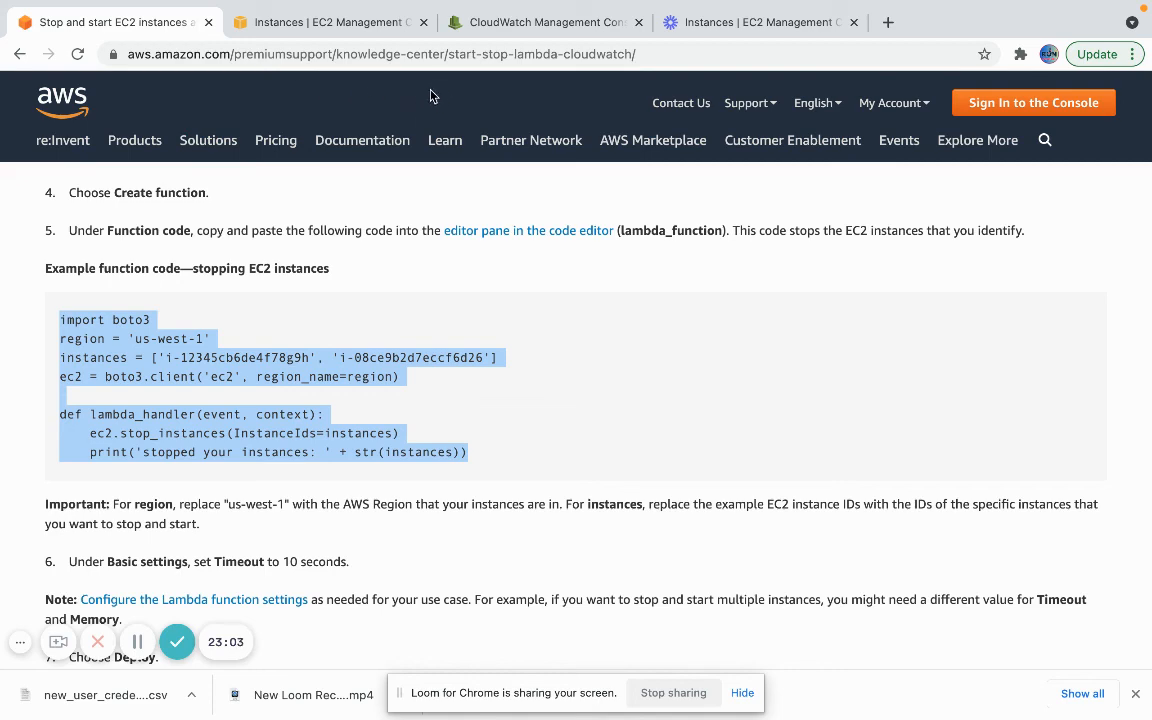
click(516, 343)
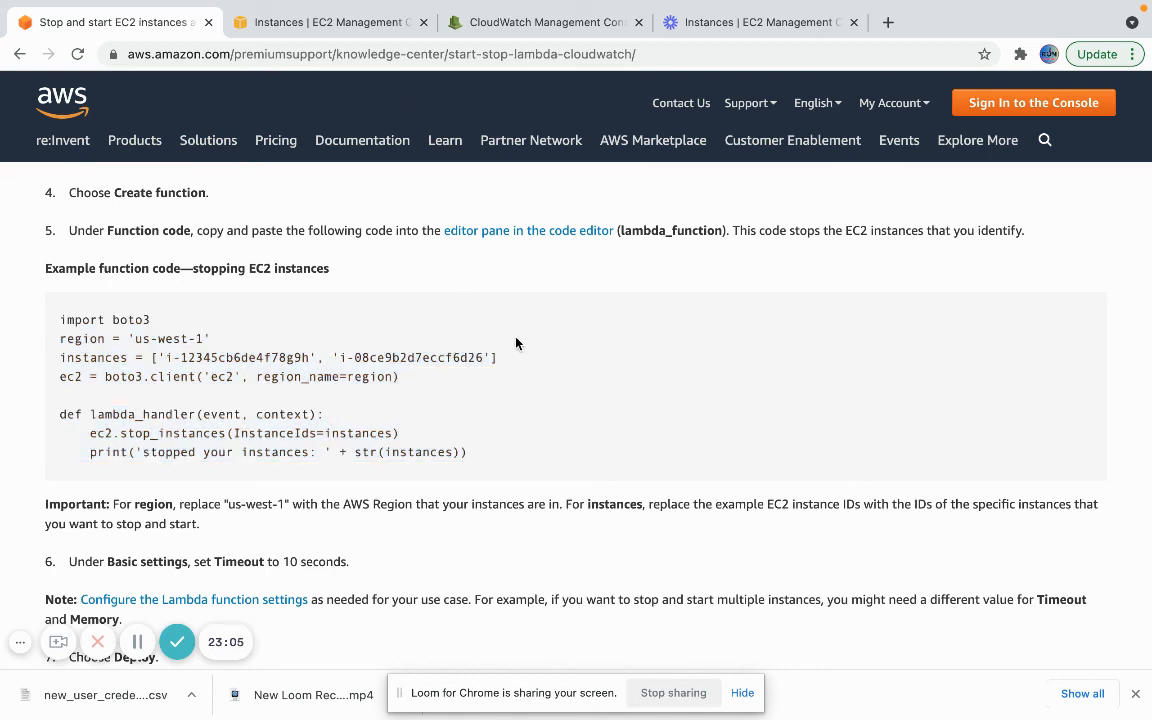
scroll(578, 362, down, 1)
scroll(578, 364, up, 1)
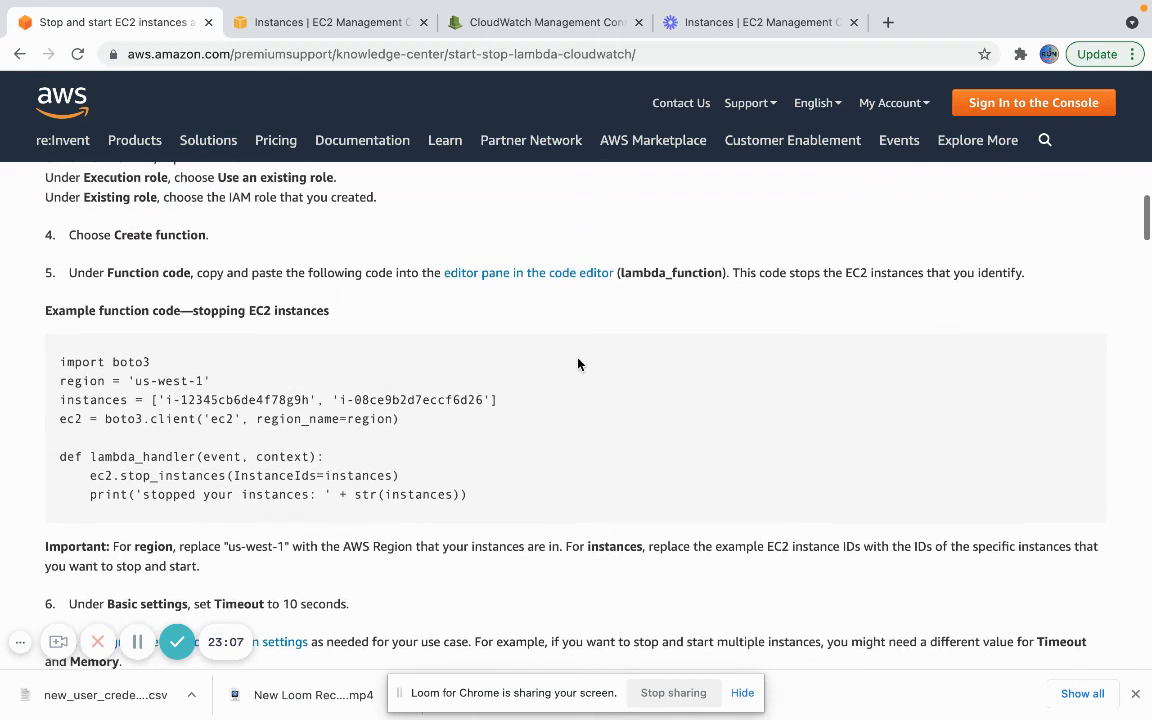
scroll(409, 340, up, 3)
scroll(421, 278, up, 3)
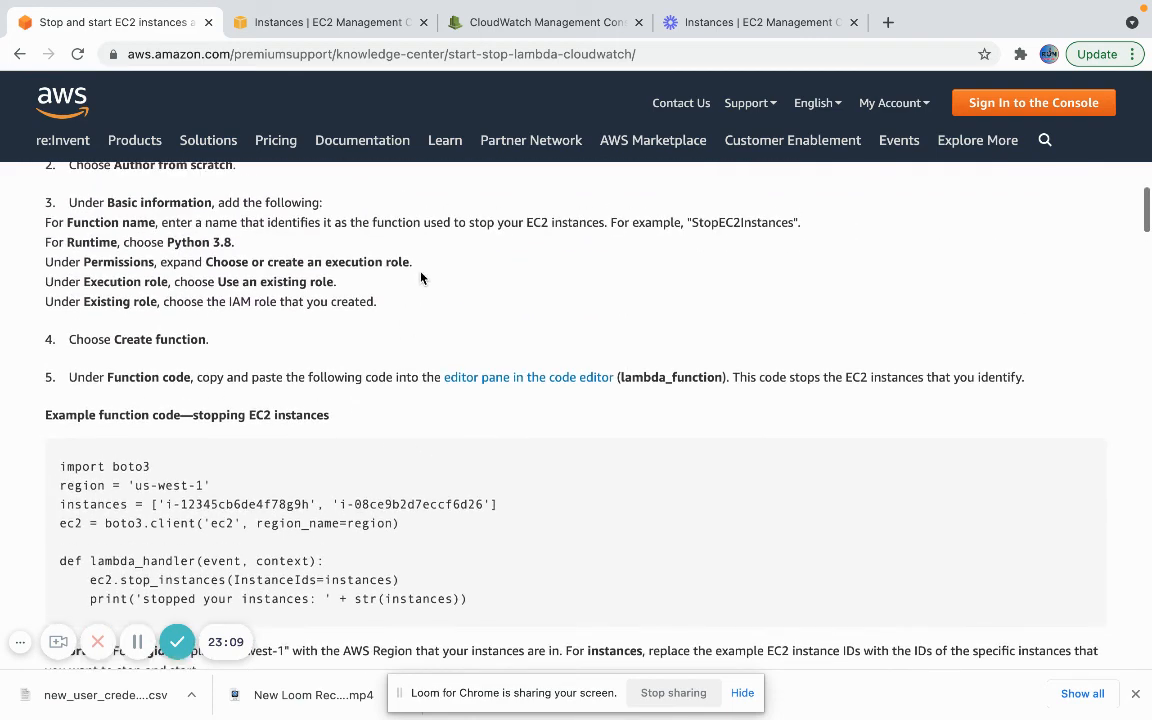
scroll(421, 278, up, 5)
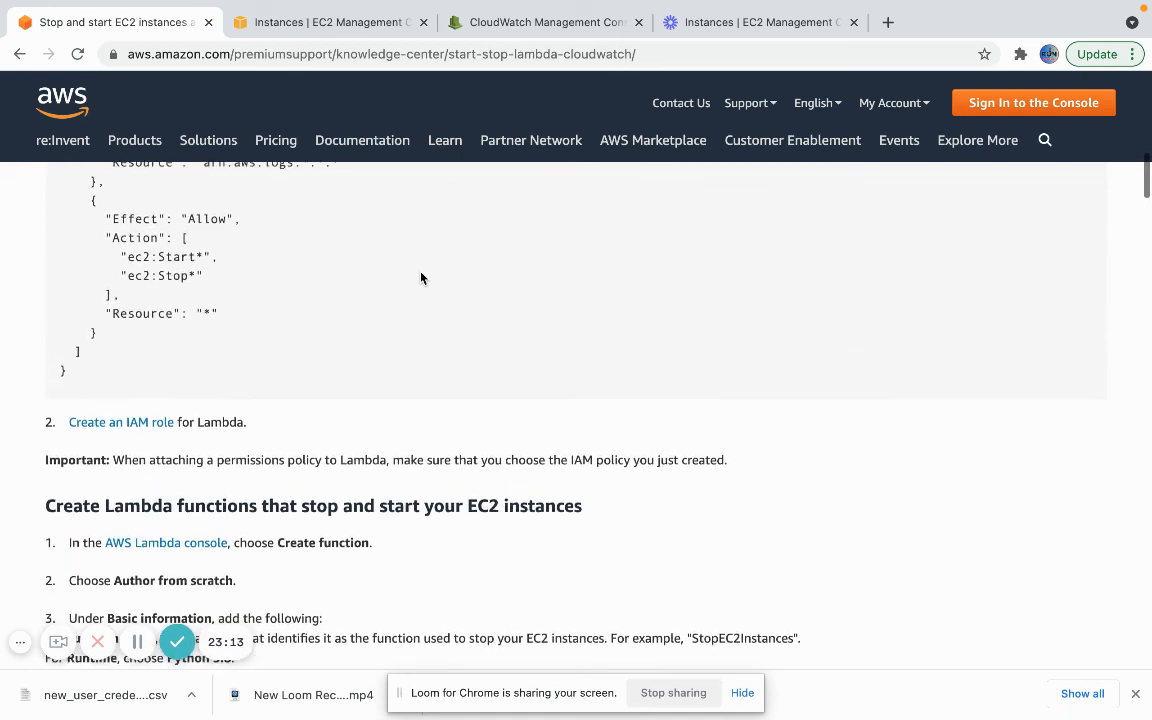
scroll(421, 278, up, 3)
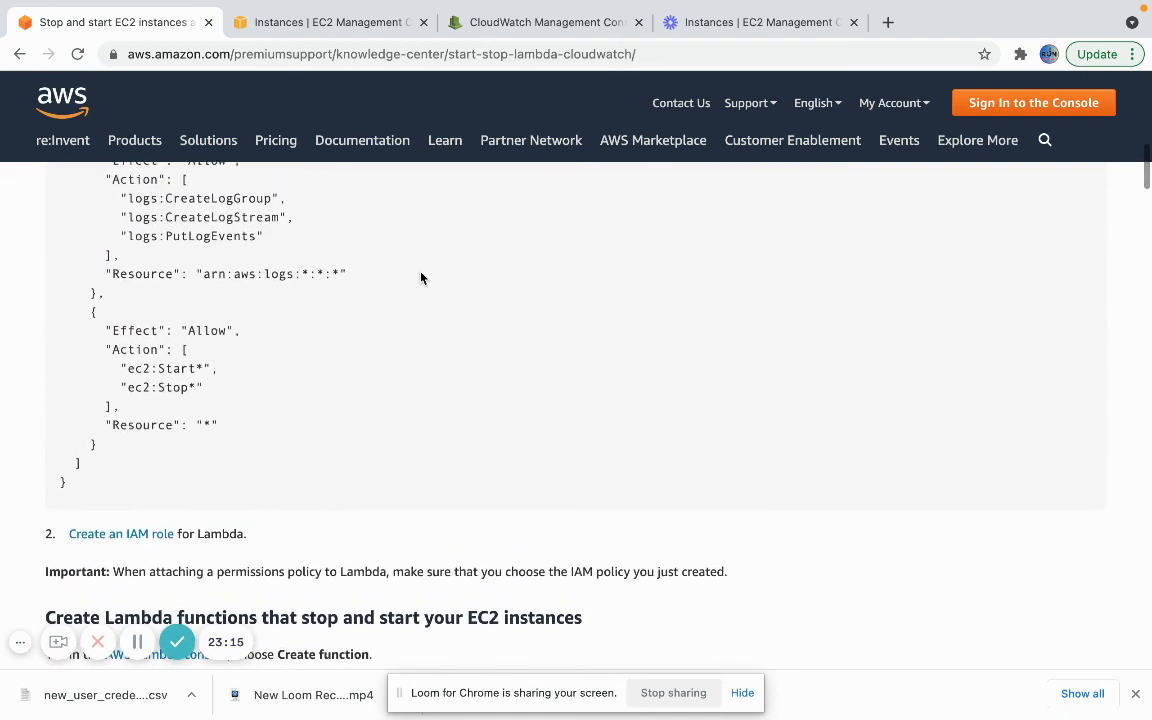
scroll(421, 278, up, 1)
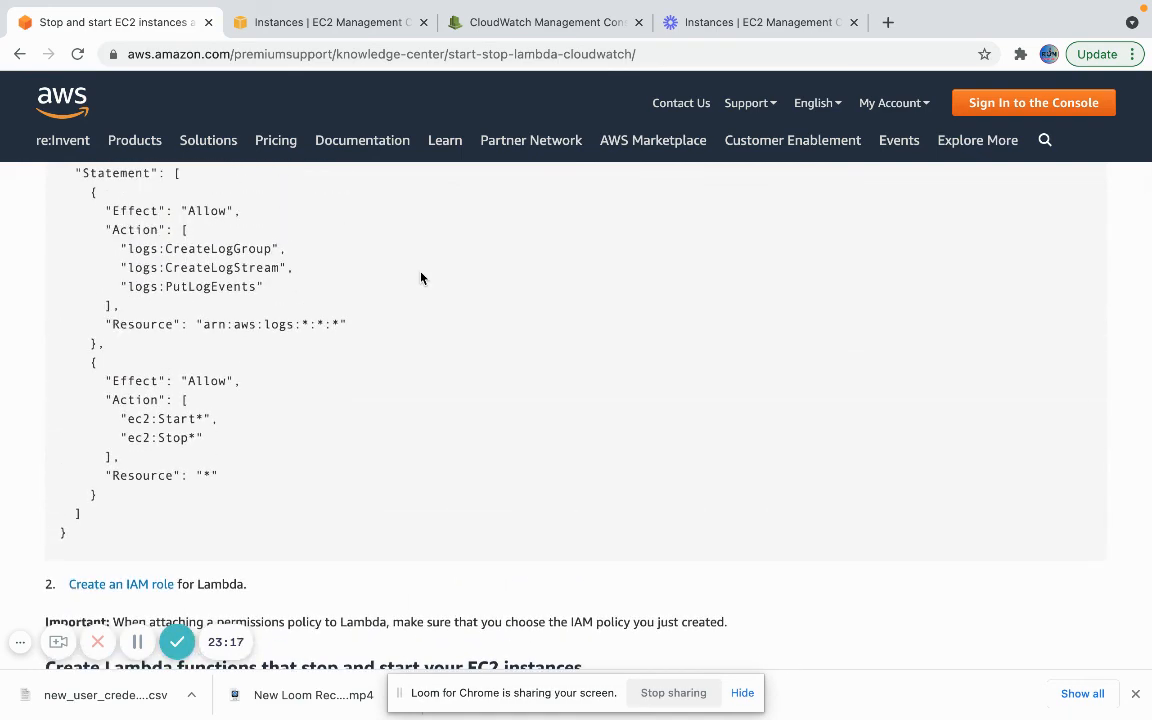
scroll(421, 278, up, 1)
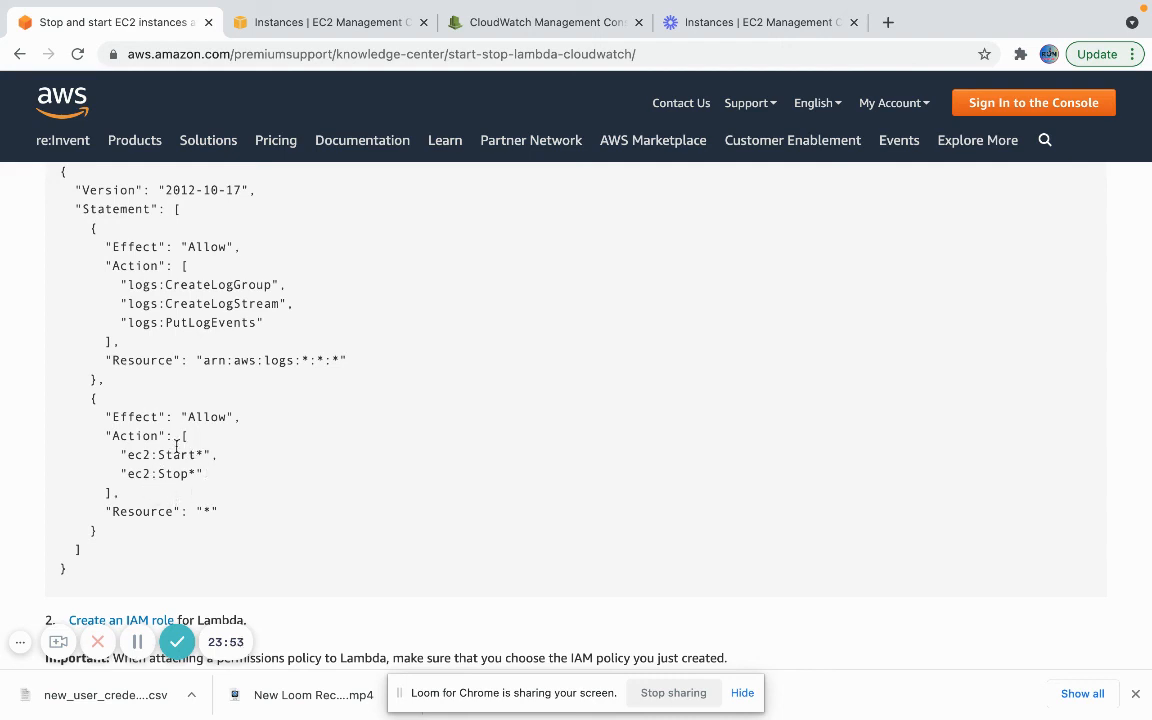
scroll(279, 482, down, 3)
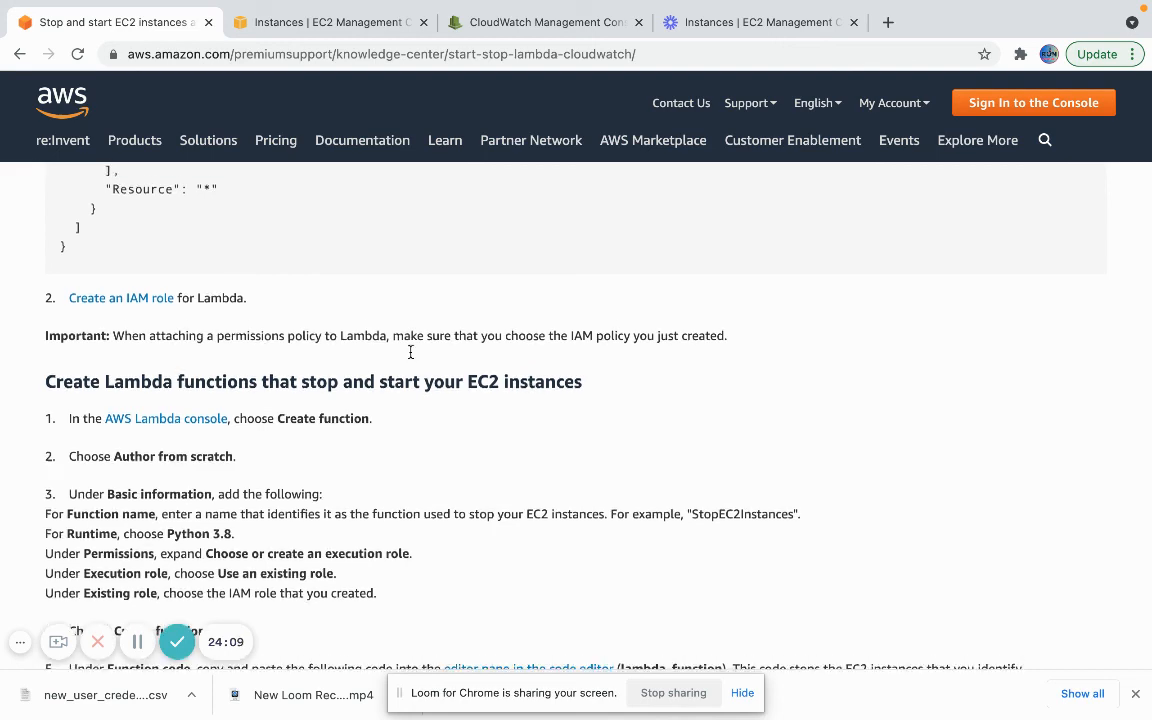
scroll(411, 350, up, 3)
- Switch to CloudWatch, examine the schedule and target of the stopec2instances rule, and return to the rules list
click(518, 24)
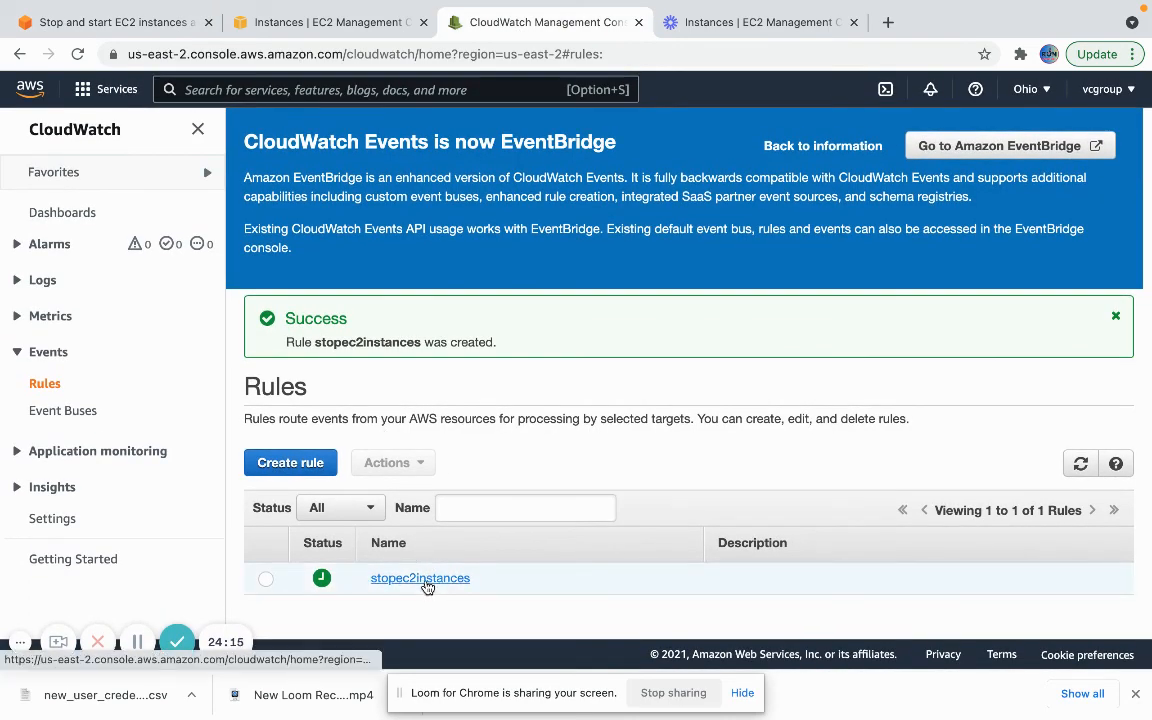
click(425, 582)
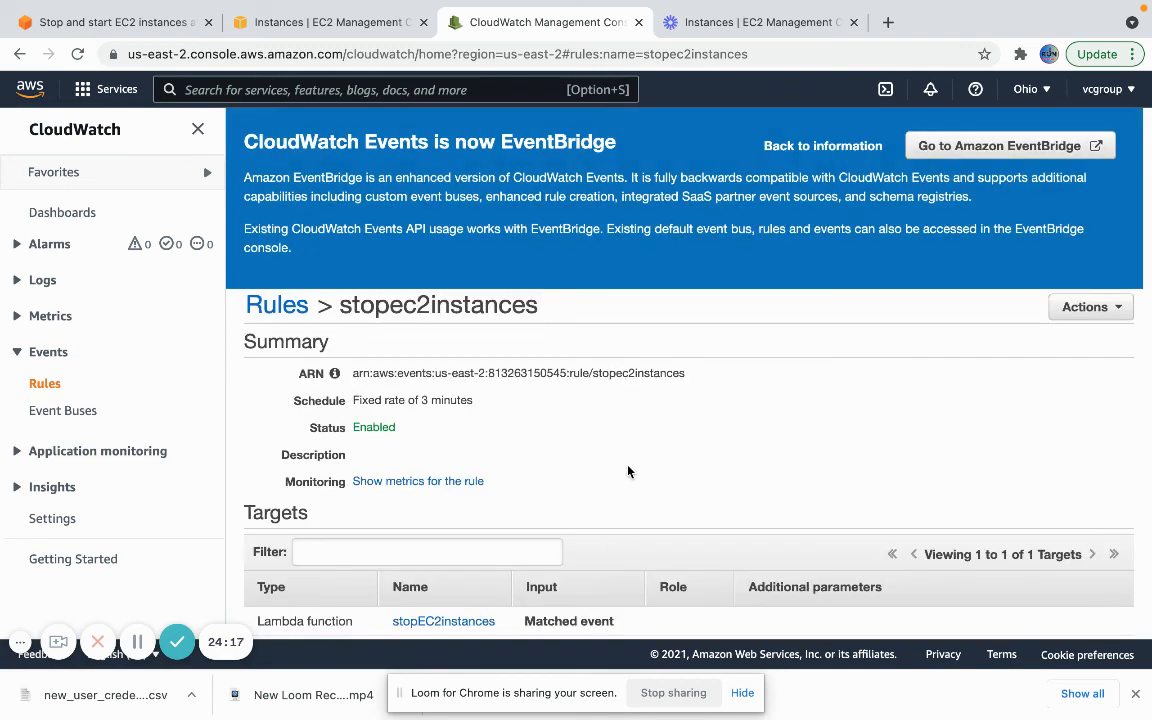
scroll(566, 530, down, 1)
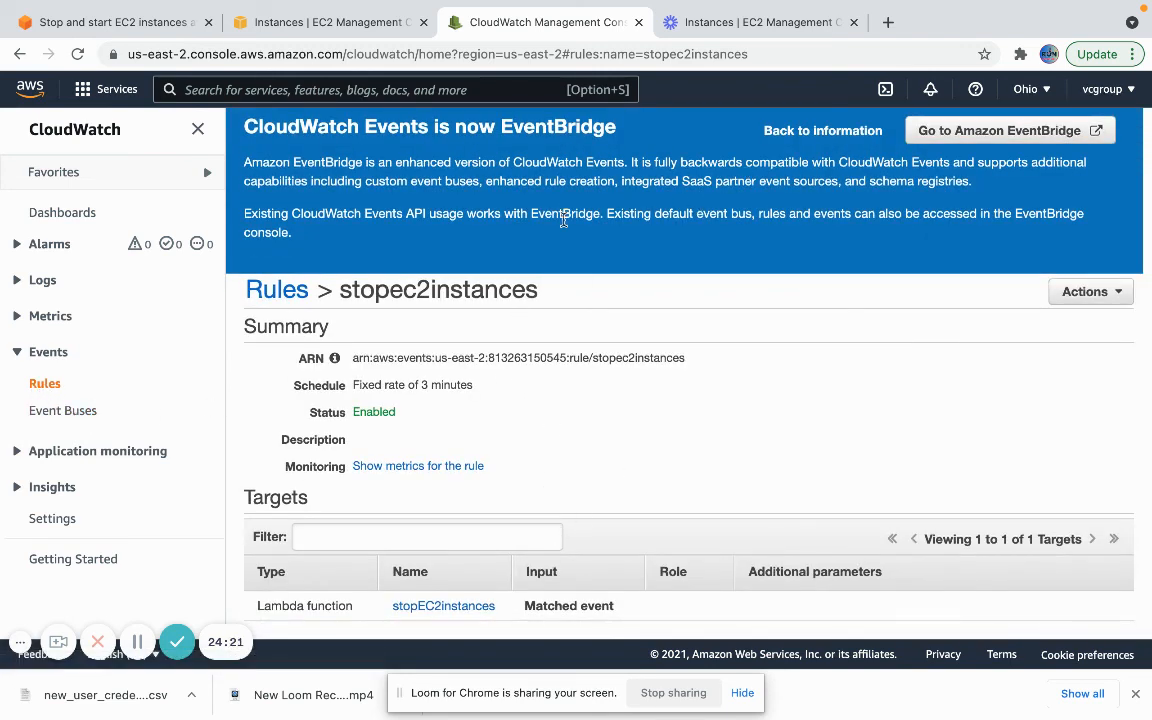
click(50, 385)
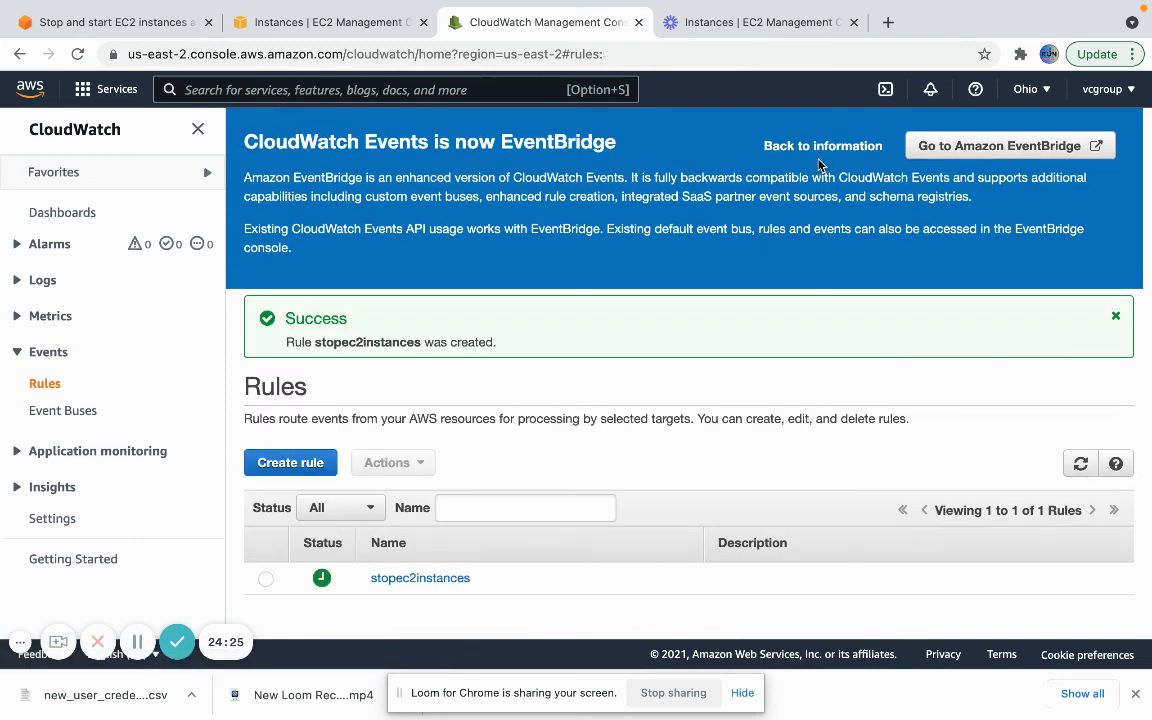
- Start another rule with a Schedule event source set to Cron expression, and switch back to the EC2 instances list
click(305, 463)
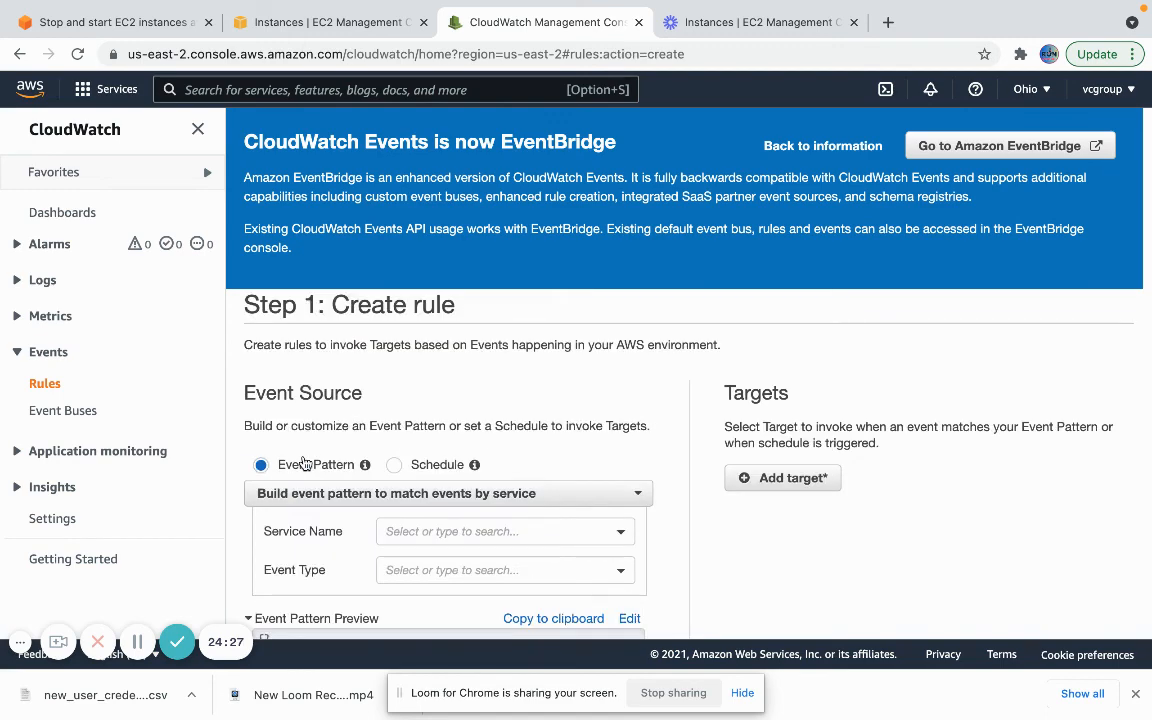
scroll(390, 490, down, 2)
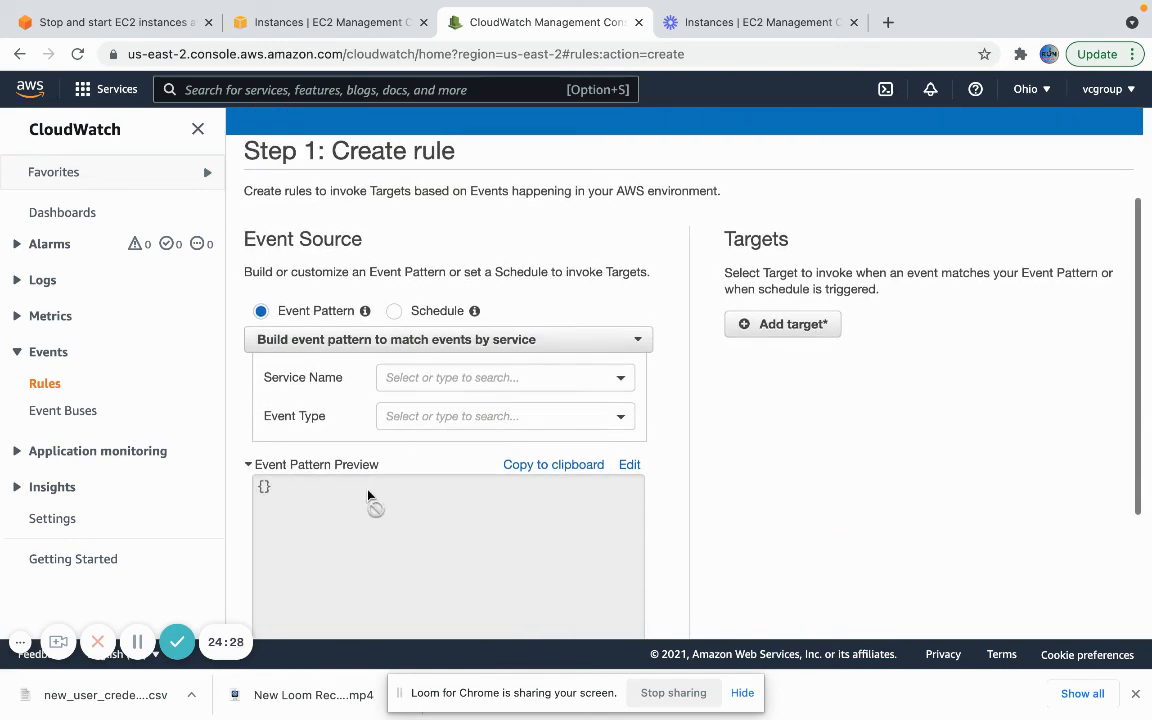
click(396, 312)
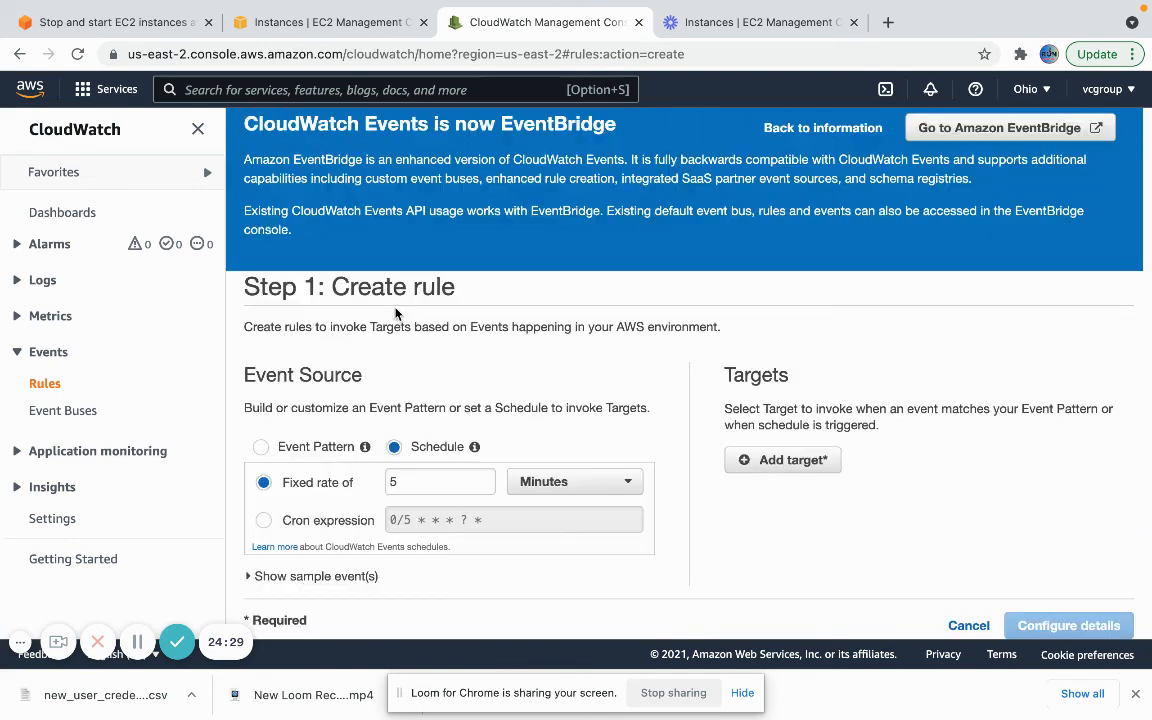
click(264, 522)
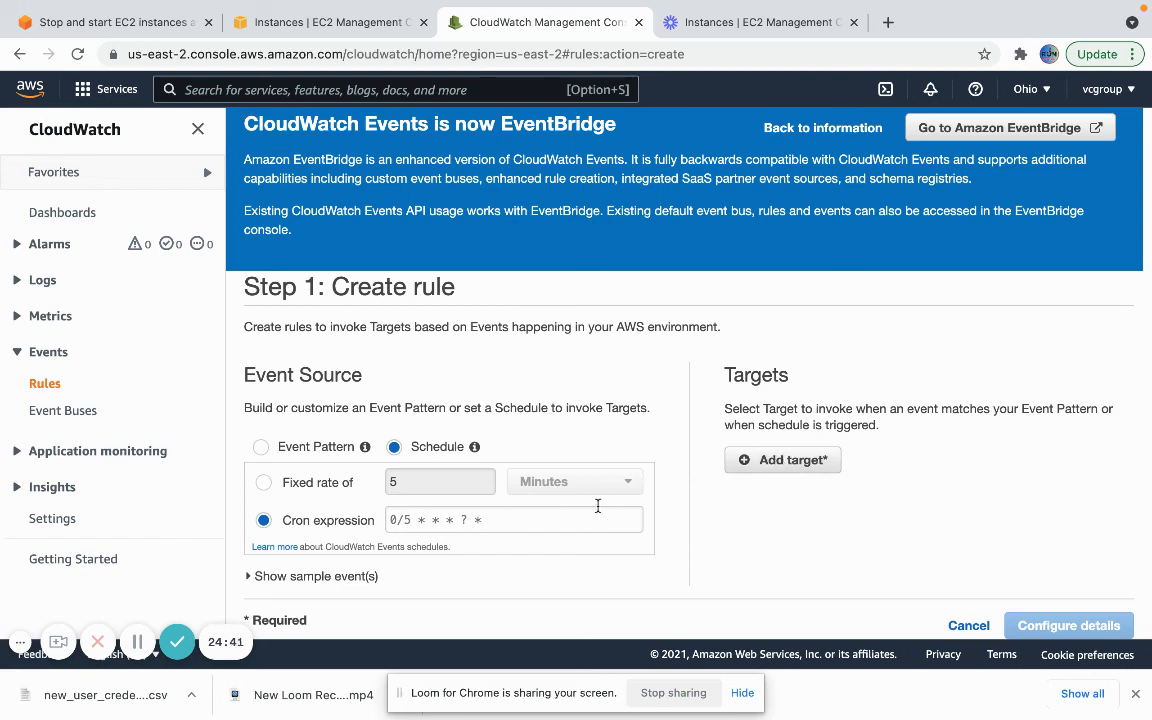
click(333, 30)
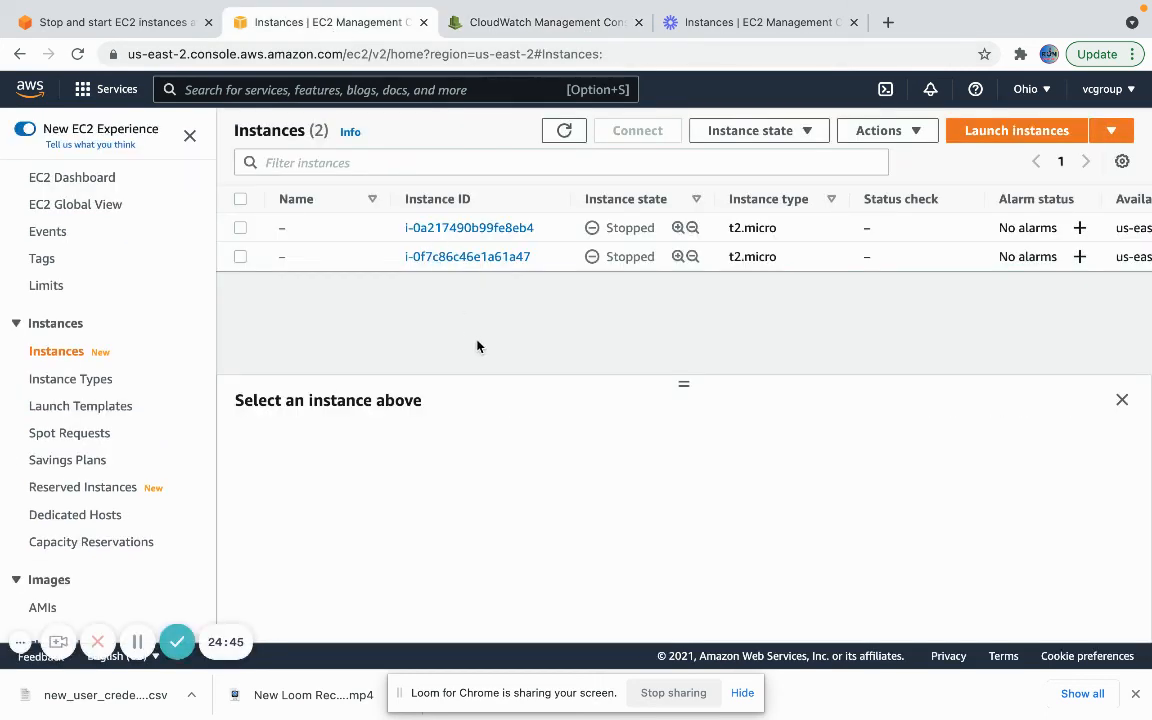